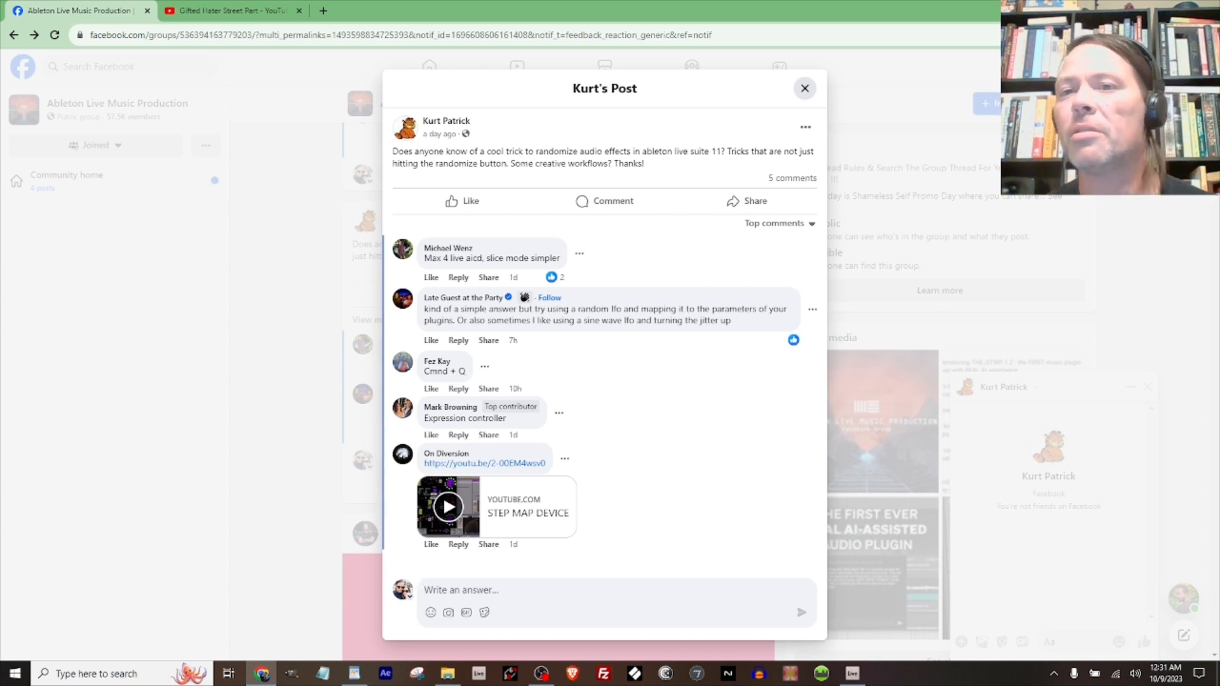
# Switch to Ableton Live, open the Break (8) clip on track 1 and audition it
pyautogui.click(1146, 10)
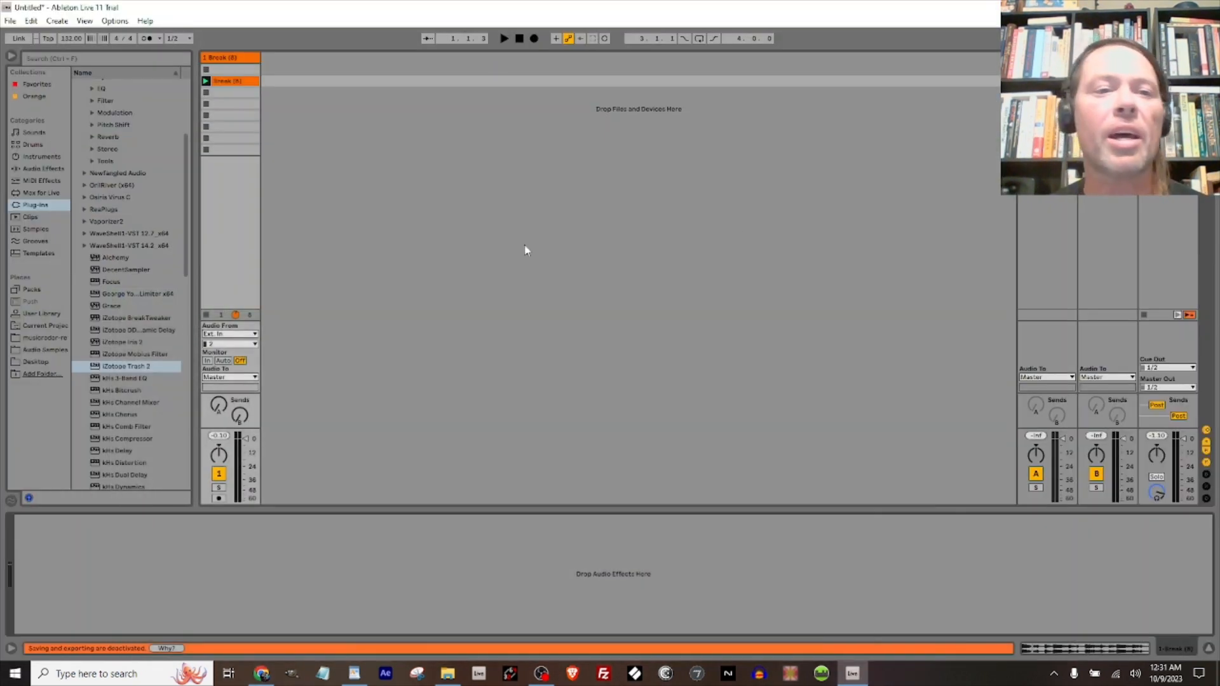
pyautogui.click(232, 87)
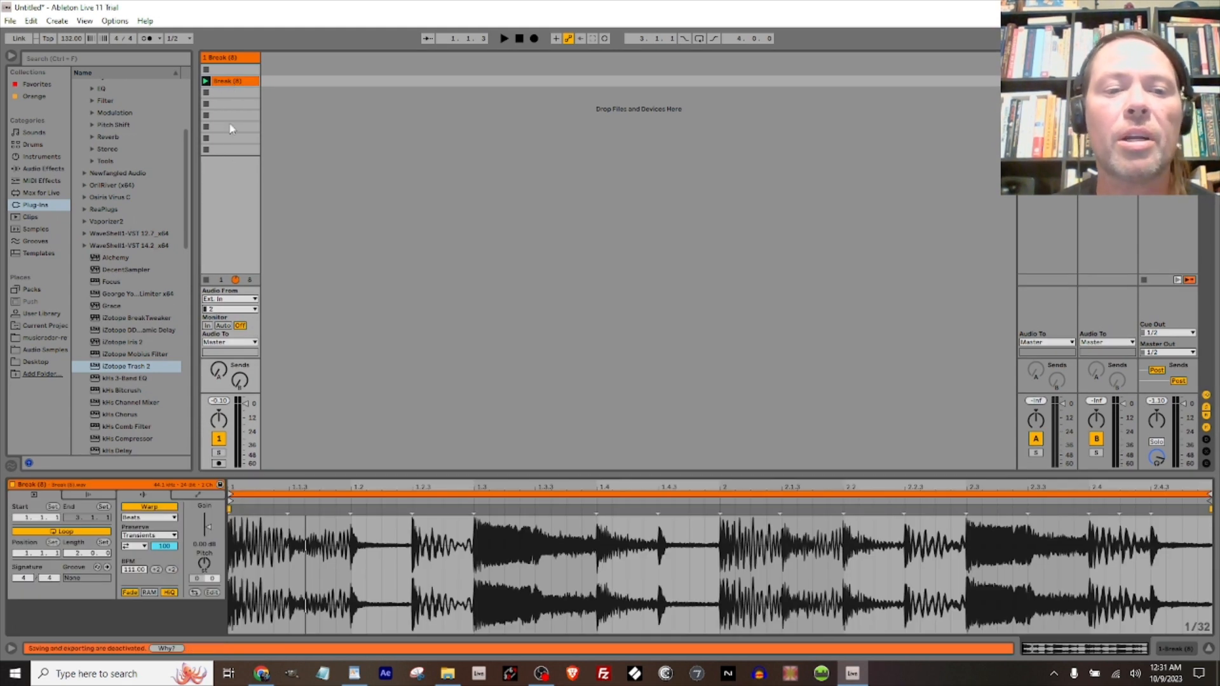
pyautogui.press('space')
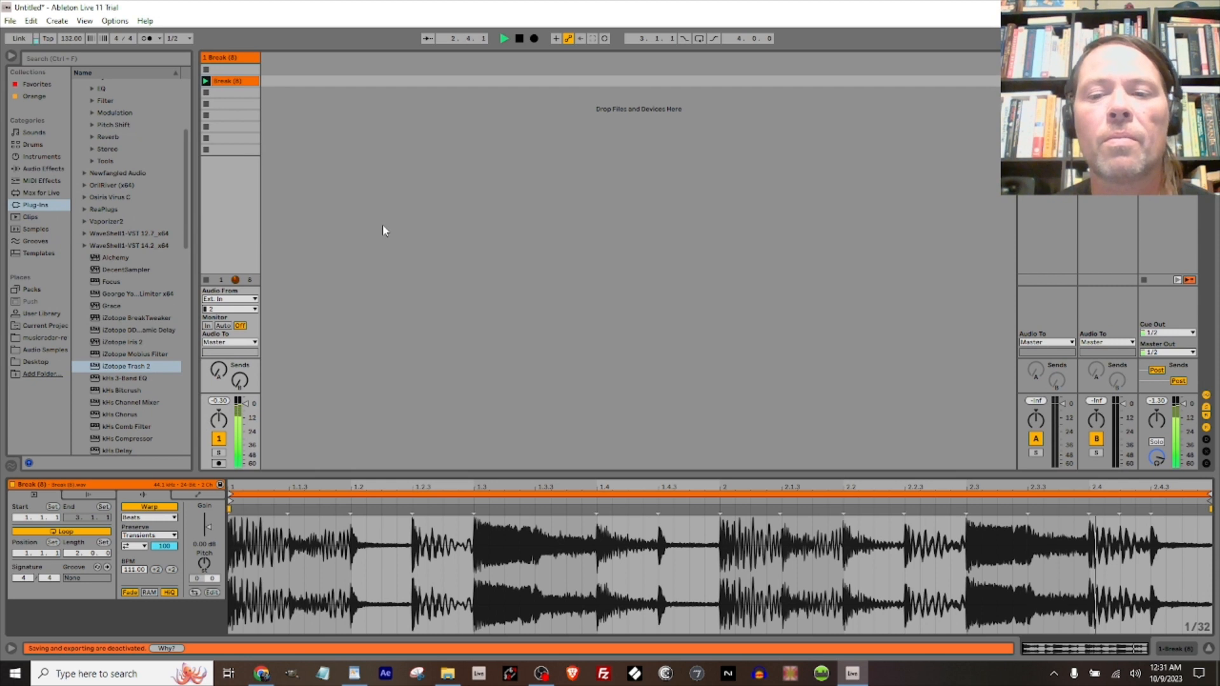
pyautogui.press('space')
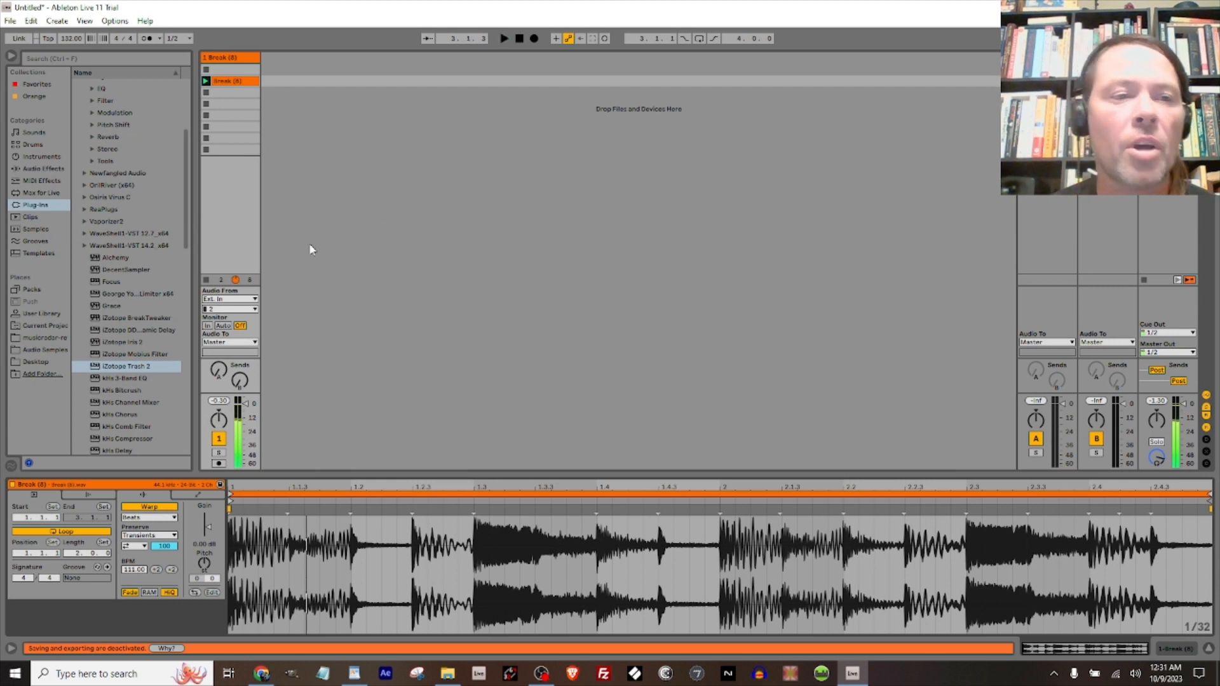
# Add Beat Repeat from the Delay & Loop audio effects to the Break track and audition it
pyautogui.click(29, 166)
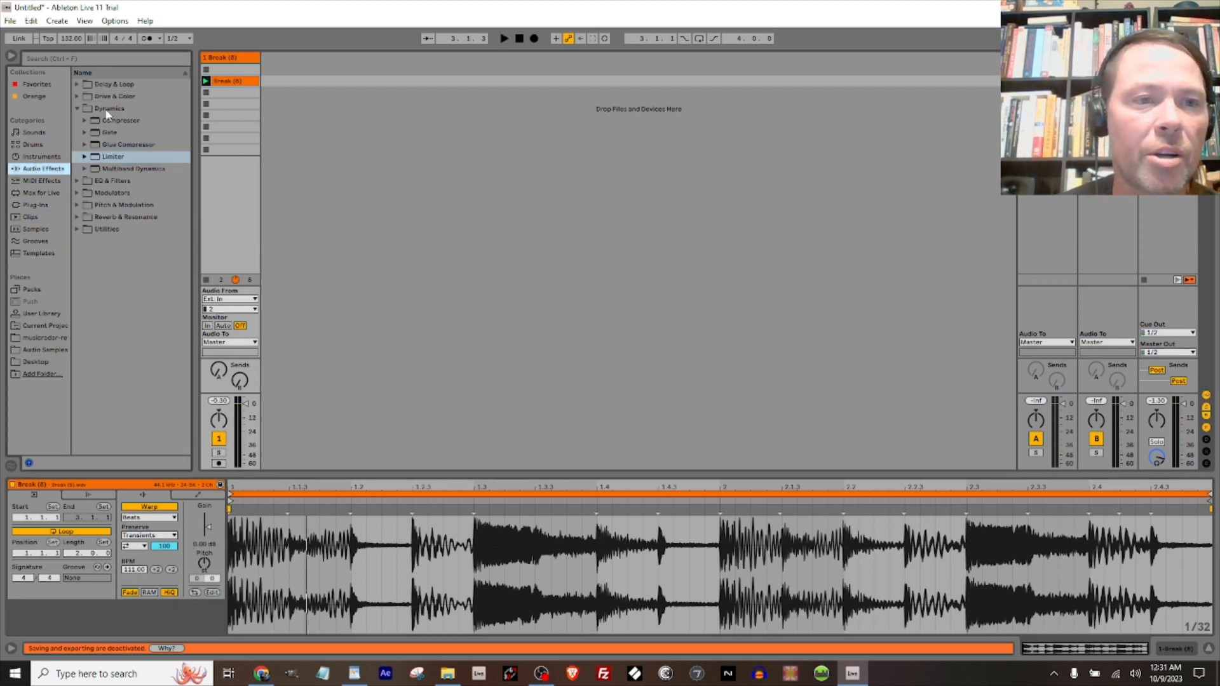
pyautogui.click(77, 108)
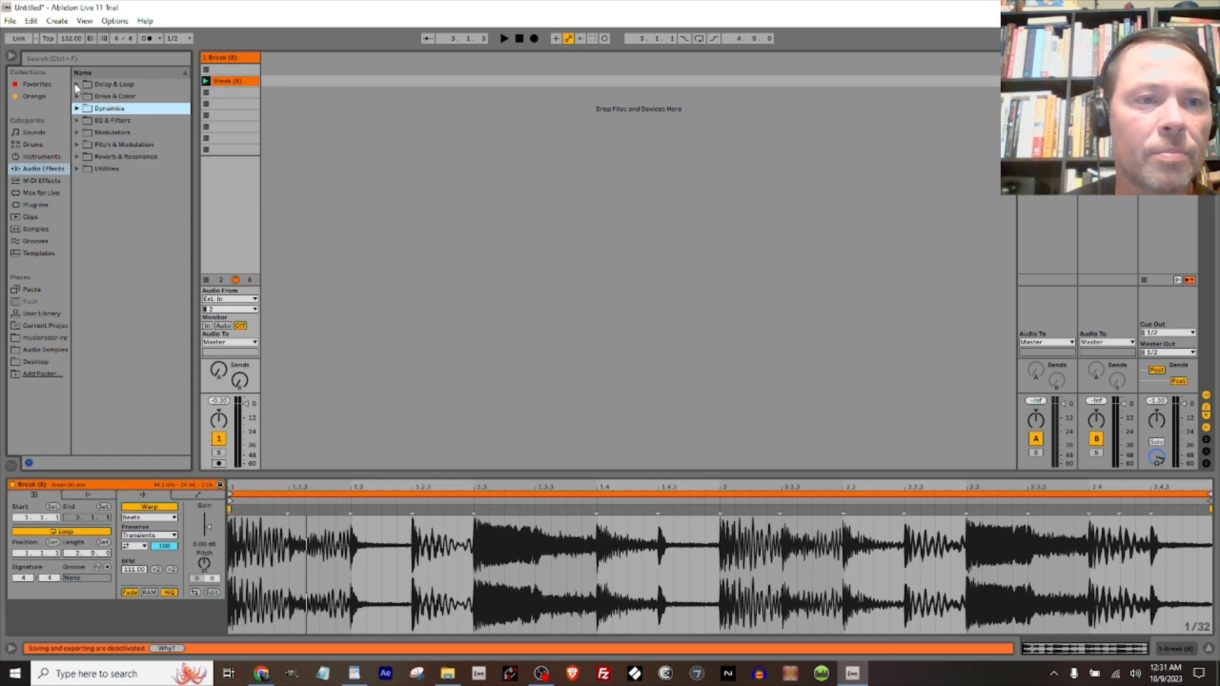
pyautogui.click(77, 84)
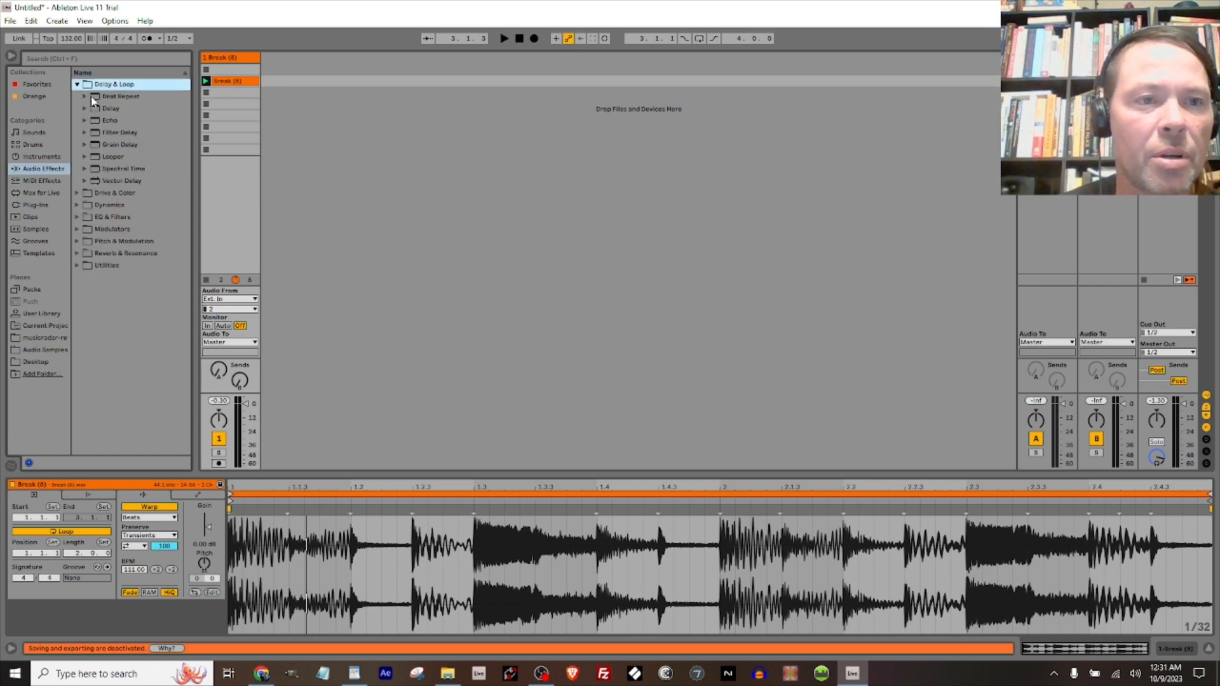
pyautogui.moveTo(121, 96); pyautogui.dragTo(231, 66)
pyautogui.press('space')
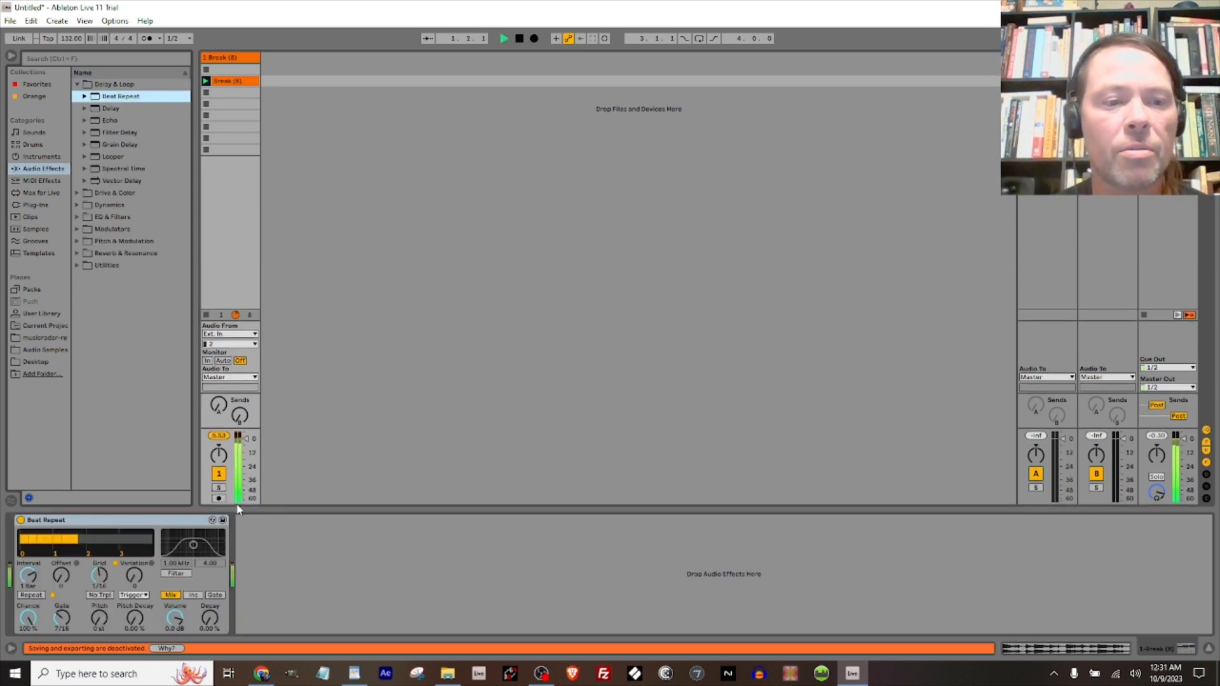
pyautogui.press('space')
# Group Beat Repeat into an Audio Effect Rack, show its chain list and deactivate the Beat Repeat chain
pyautogui.click(106, 522)
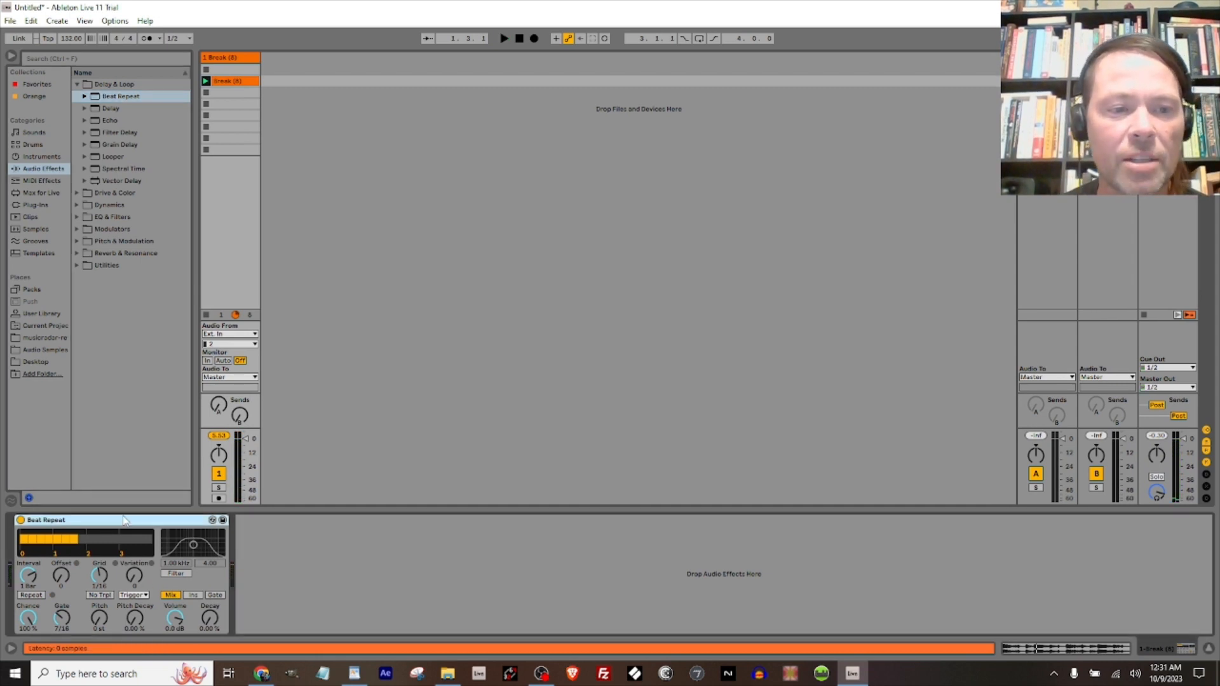
pyautogui.hotkey('ctrl', 'g')
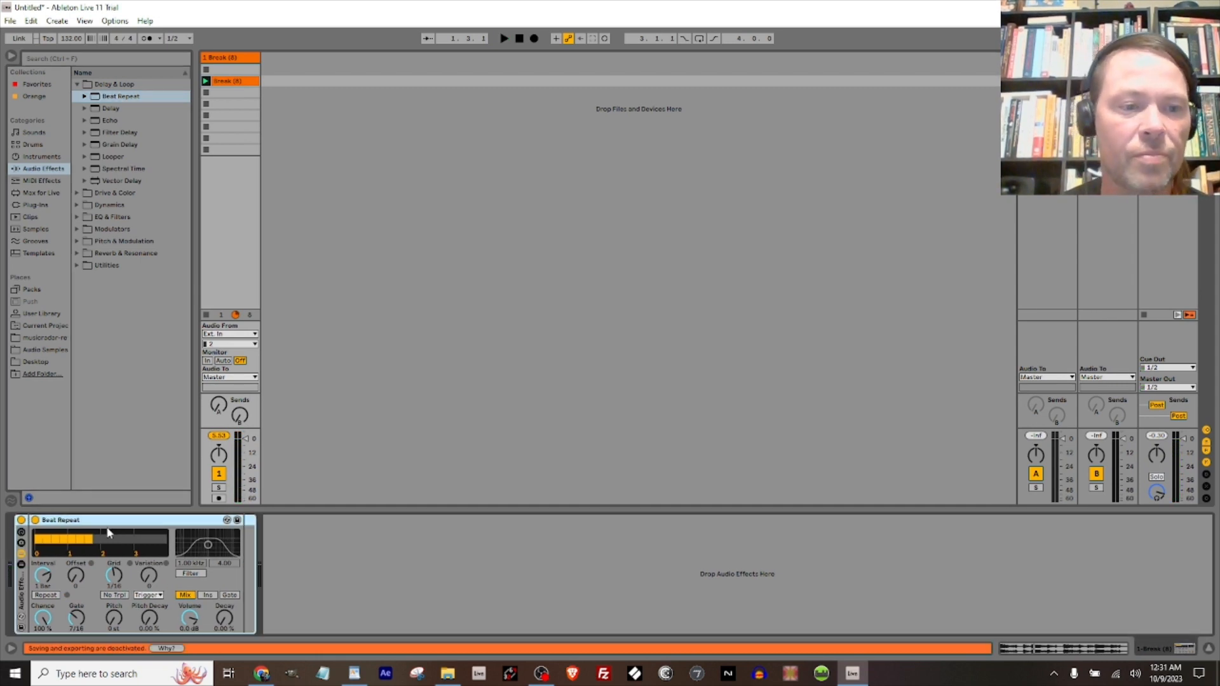
pyautogui.click(21, 564)
pyautogui.click(140, 553)
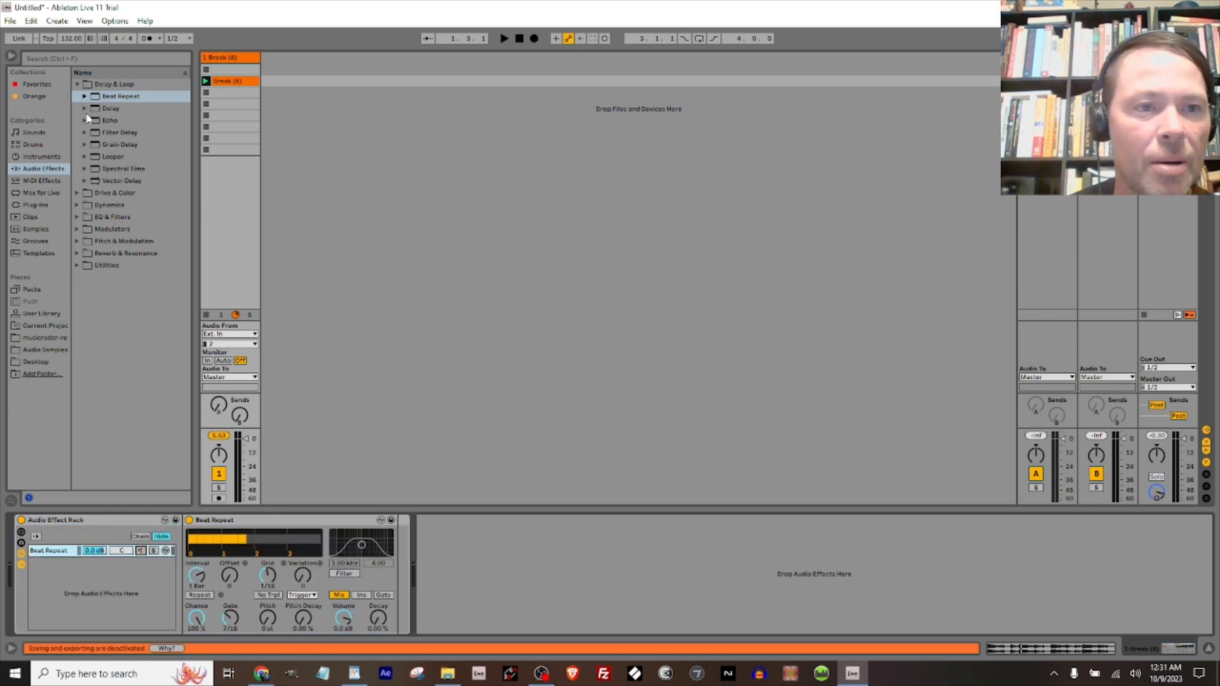
# Add Grain Delay as a new rack chain with pitch about -14.7 and frequency about 22 Hz, auditioning it before deactivating the chain
pyautogui.moveTo(93, 145); pyautogui.dragTo(103, 585)
pyautogui.press('space')
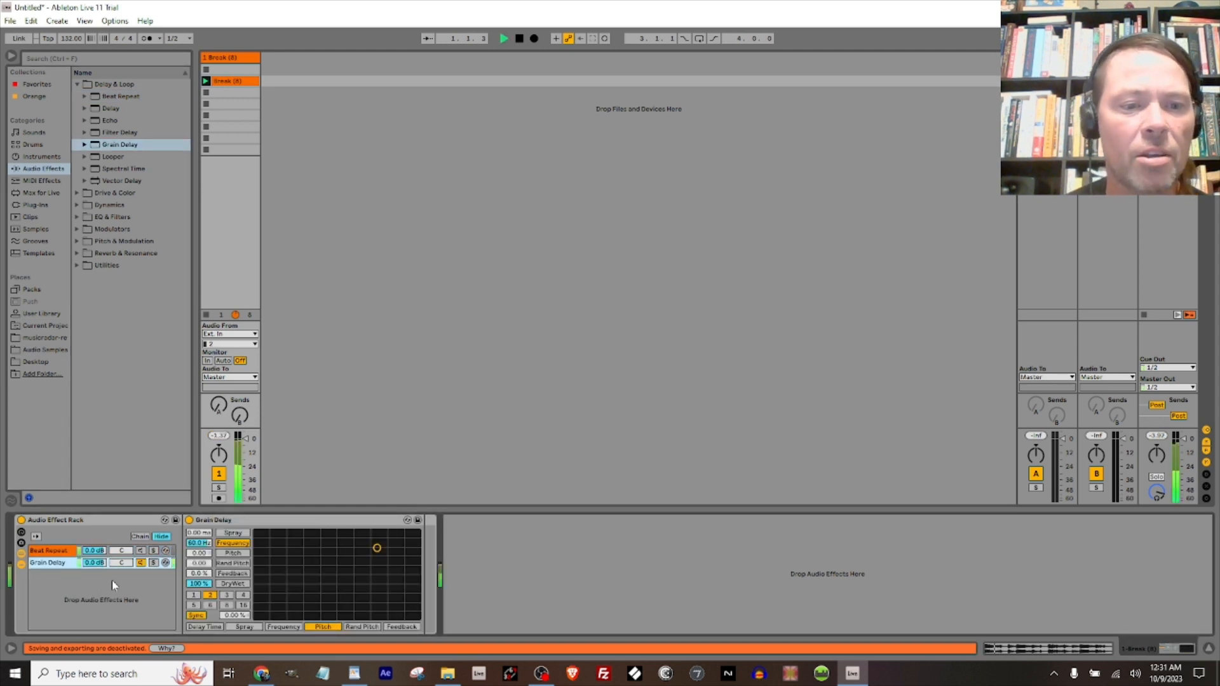
pyautogui.moveTo(337, 548)
pyautogui.mouseDown()
pyautogui.moveTo(360, 561)
pyautogui.moveTo(328, 565)
pyautogui.mouseUp()
pyautogui.press('space')
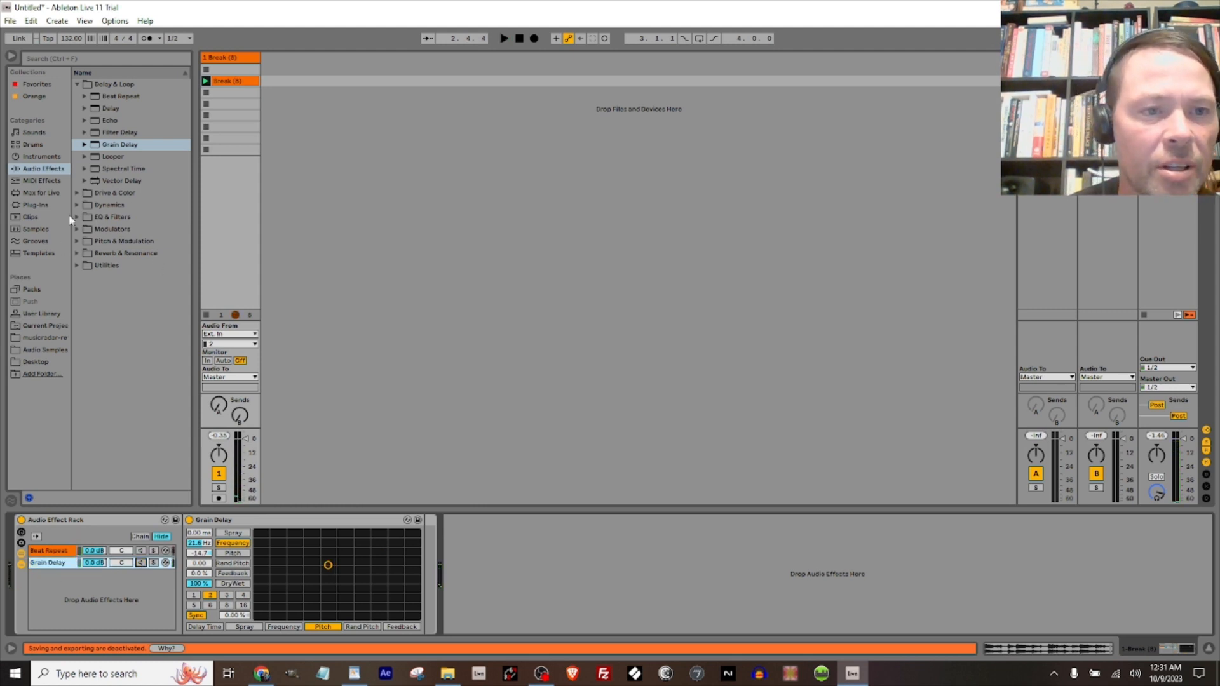
# Add Erosion from Drive & Color as a new chain, set its frequency just below 1 kHz and amount to 104, and deactivate it
pyautogui.click(77, 194)
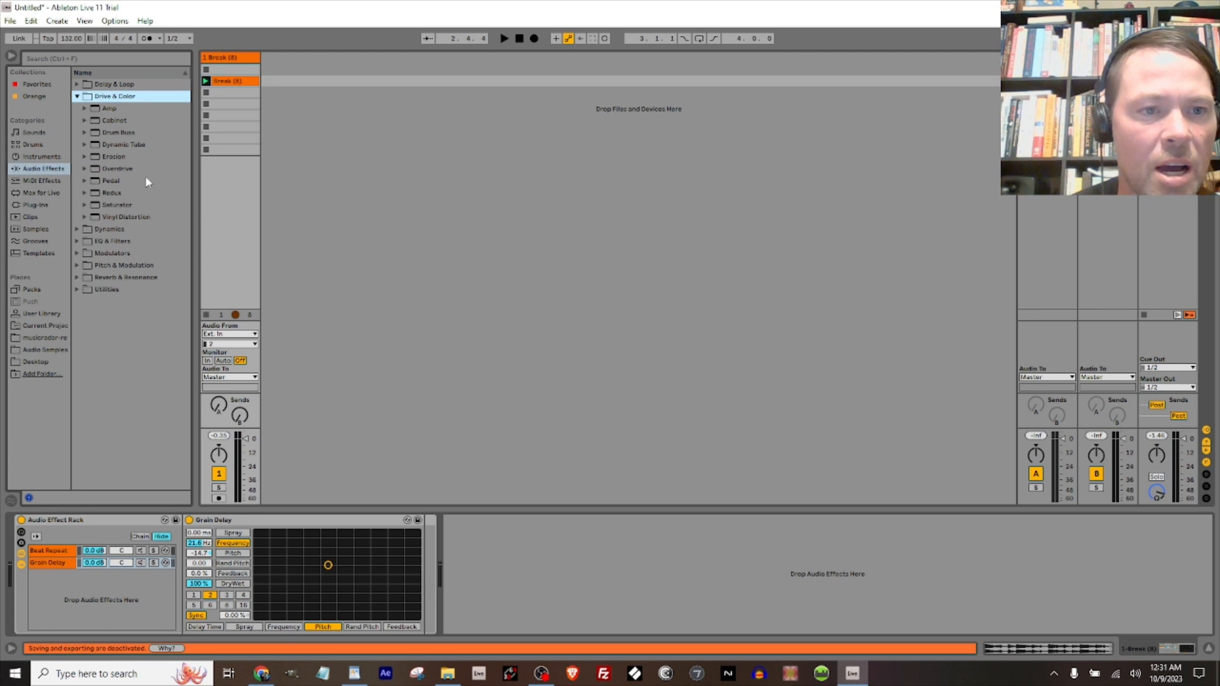
pyautogui.moveTo(99, 161); pyautogui.dragTo(82, 577)
pyautogui.press('space')
pyautogui.moveTo(251, 585); pyautogui.dragTo(213, 546)
pyautogui.press('space')
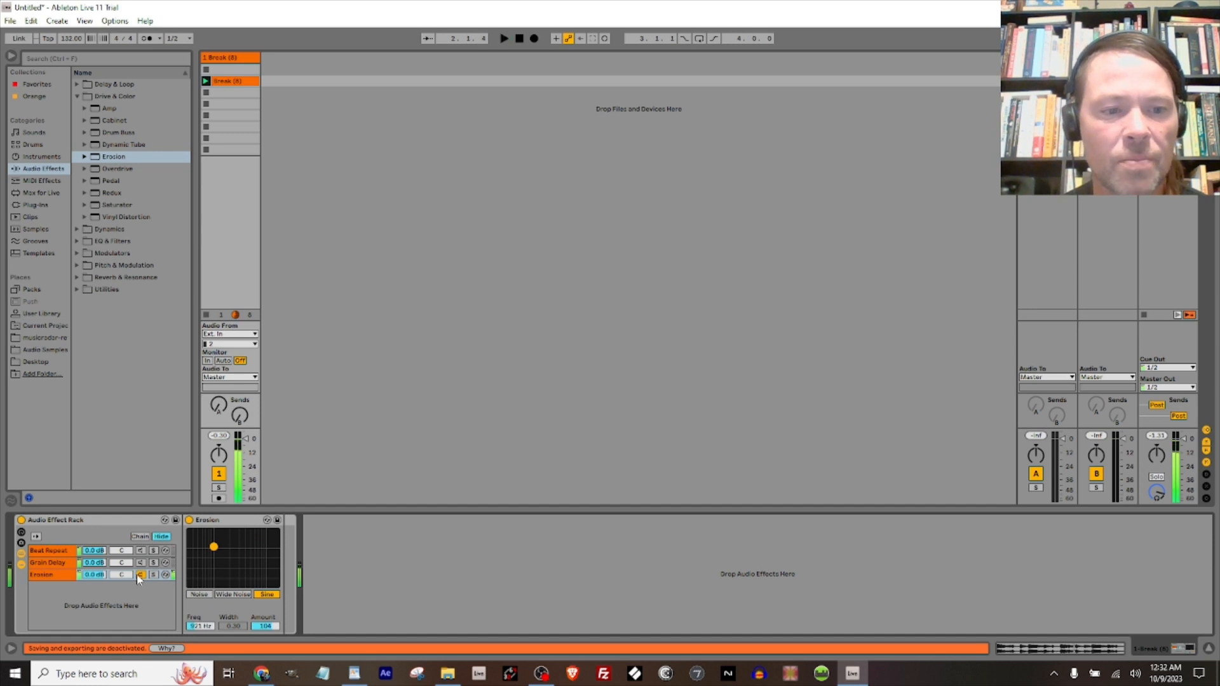
pyautogui.click(136, 574)
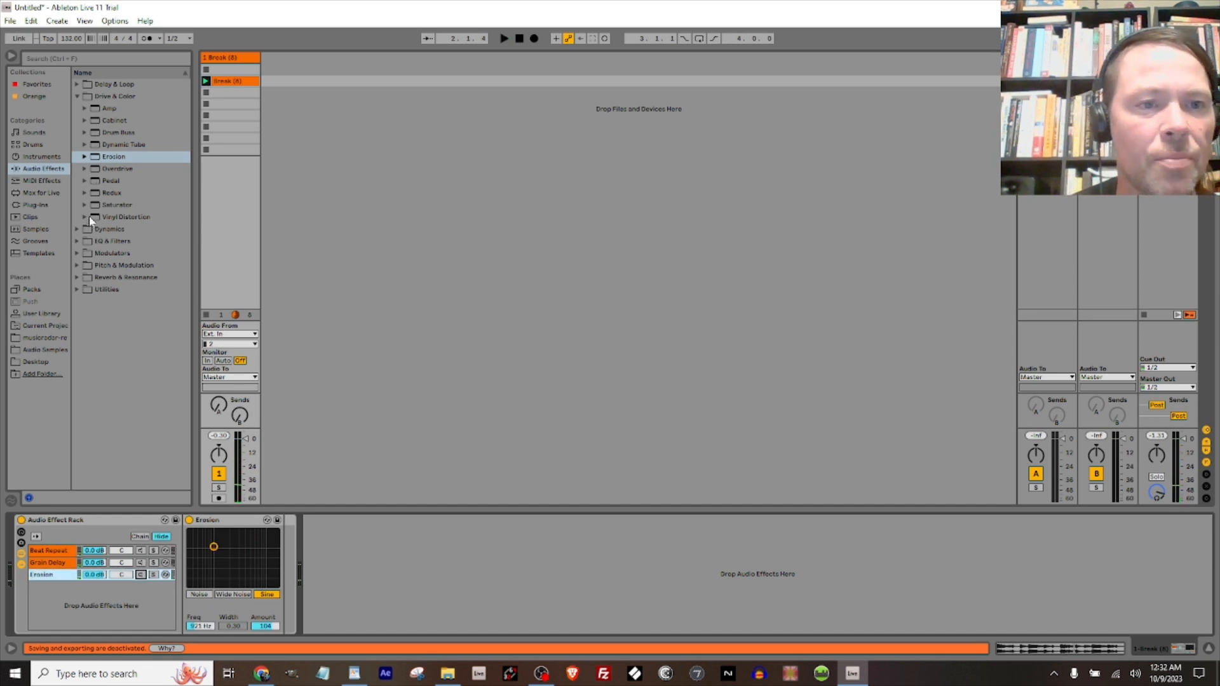
# Add Auto Filter from EQ & Filters as a new chain, set a resonant cutoff around 1 kHz while auditioning, and deactivate the chain
pyautogui.click(77, 96)
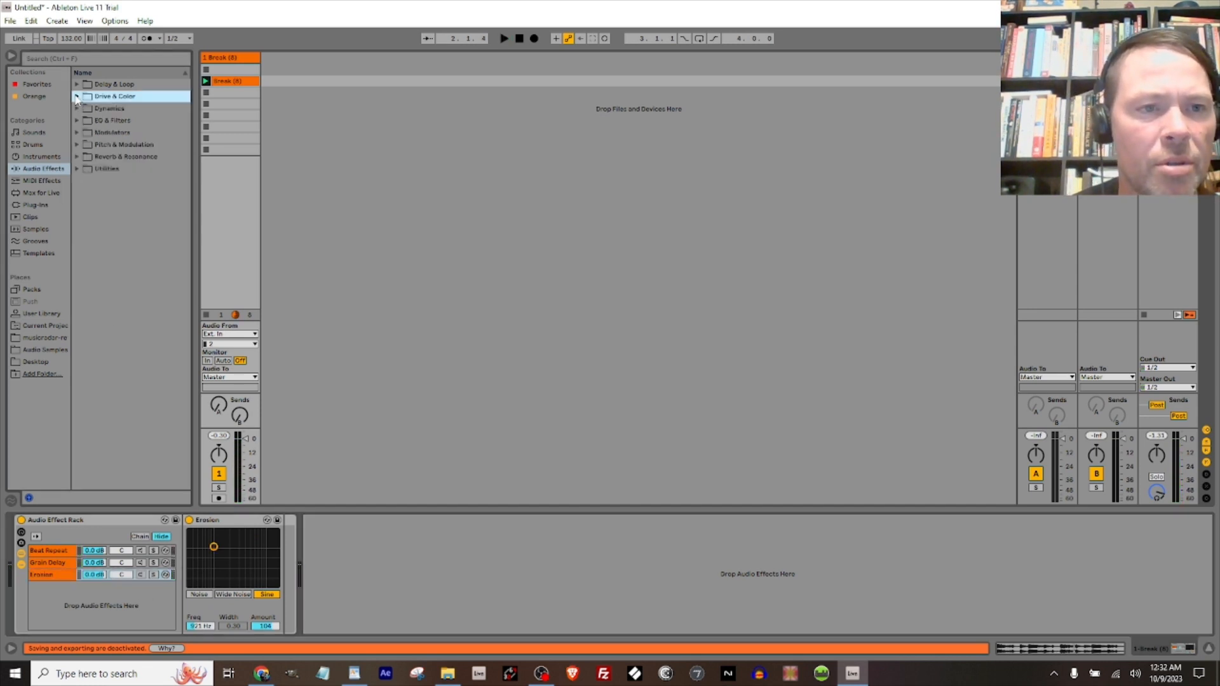
pyautogui.click(78, 120)
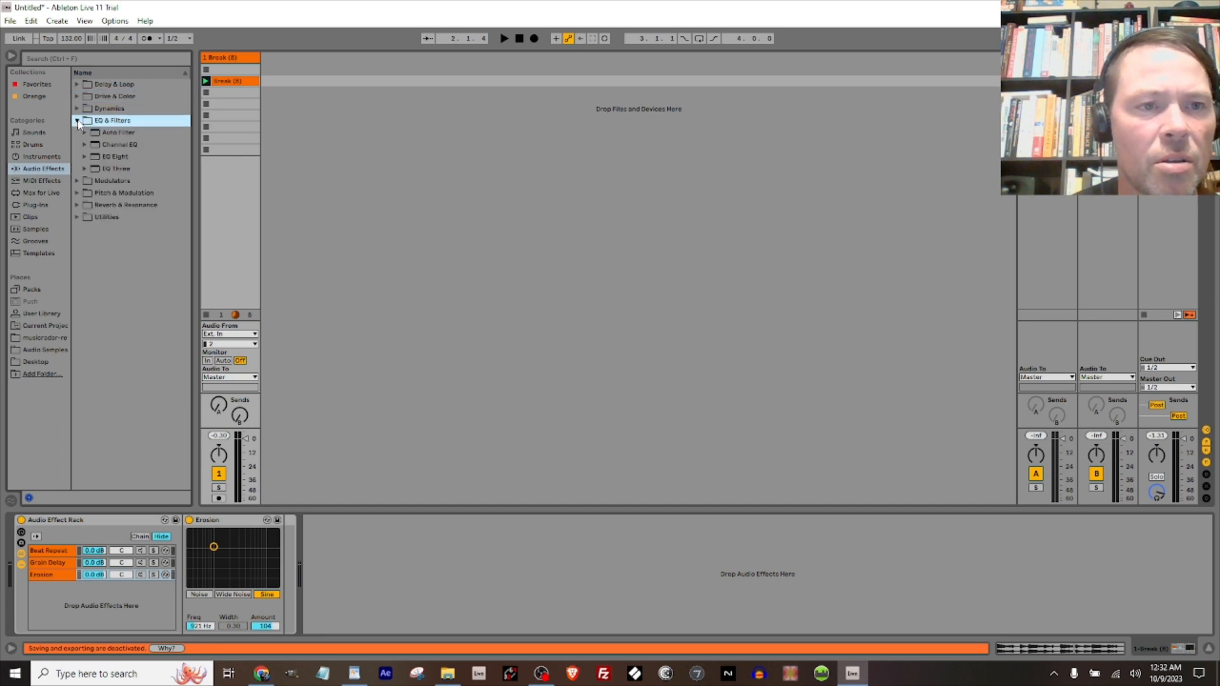
pyautogui.moveTo(95, 135); pyautogui.dragTo(81, 588)
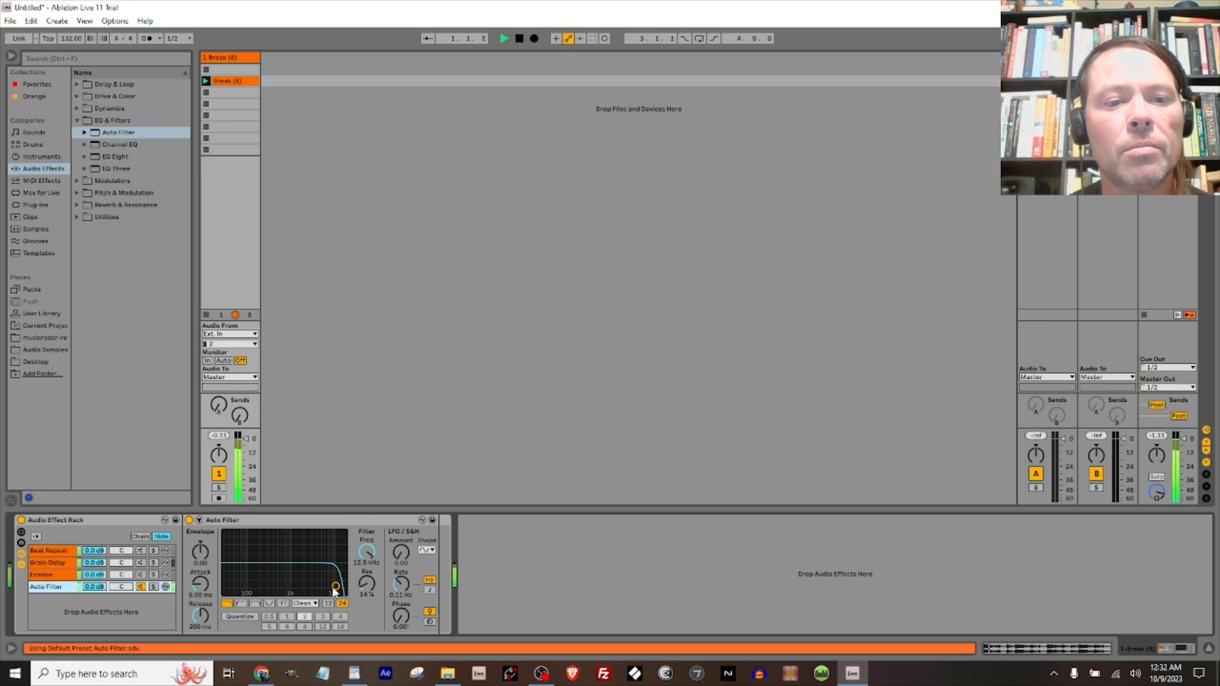
pyautogui.moveTo(337, 587); pyautogui.dragTo(290, 562)
pyautogui.press('space')
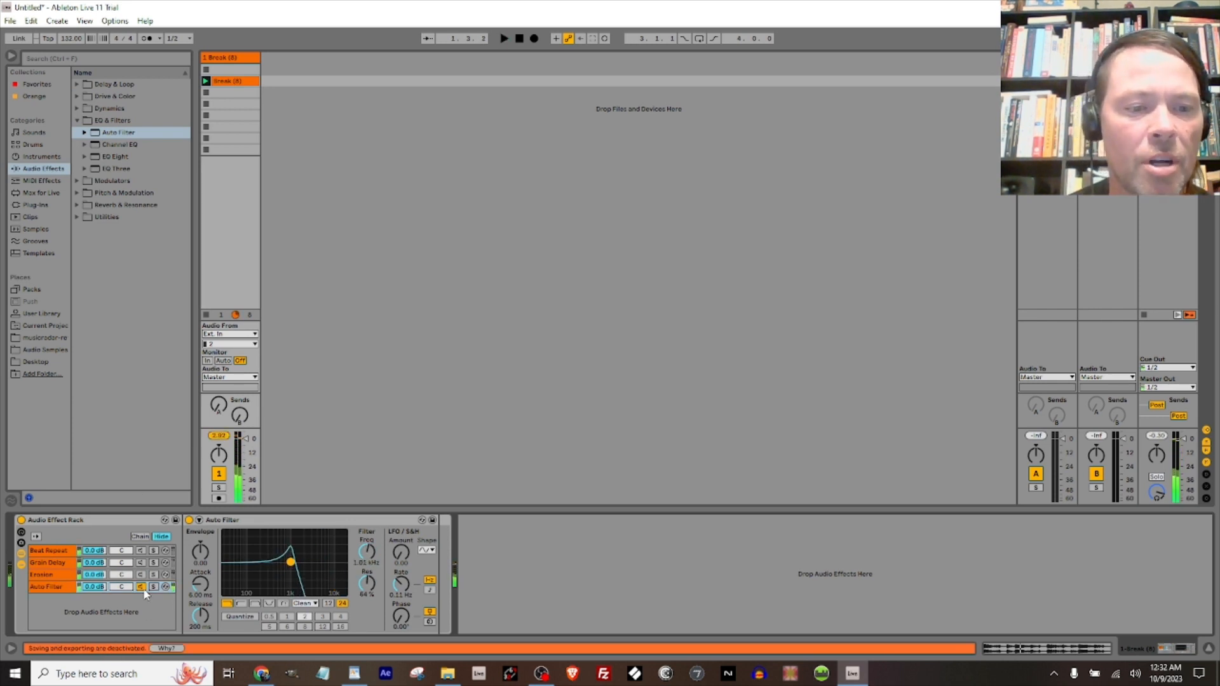
pyautogui.click(141, 587)
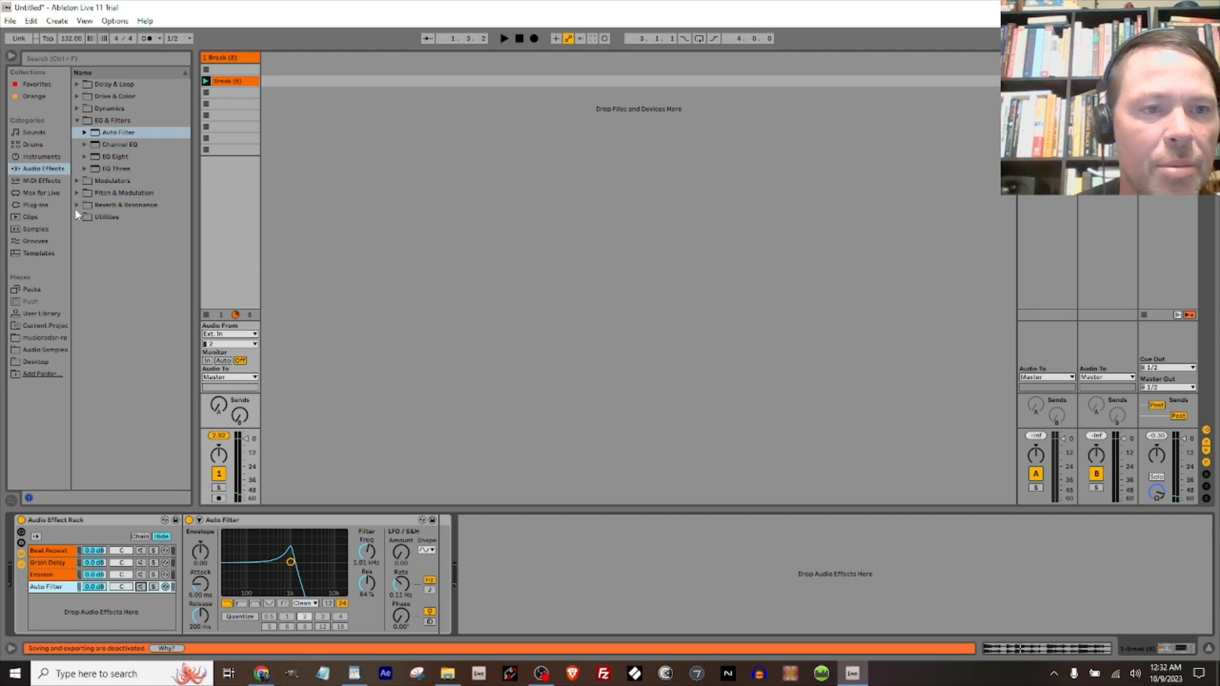
# Add Phaser-Flanger from the Pitch & Modulation effects as the fifth chain in the rack and audition it
pyautogui.click(77, 182)
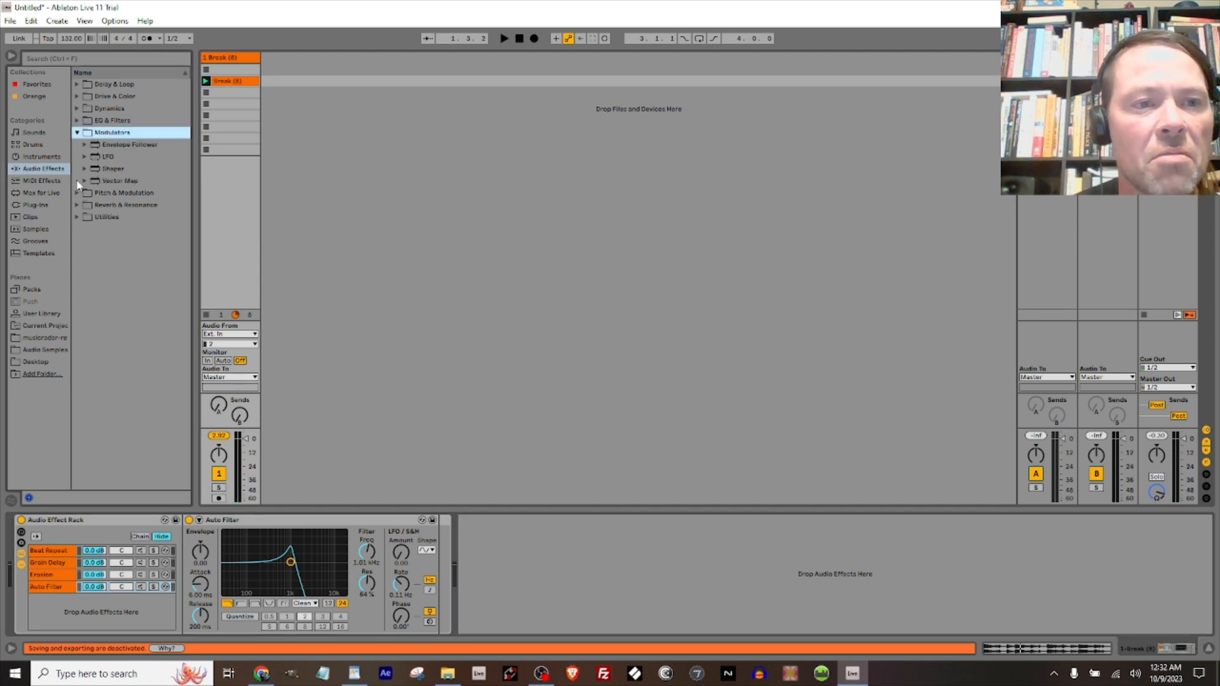
pyautogui.click(81, 194)
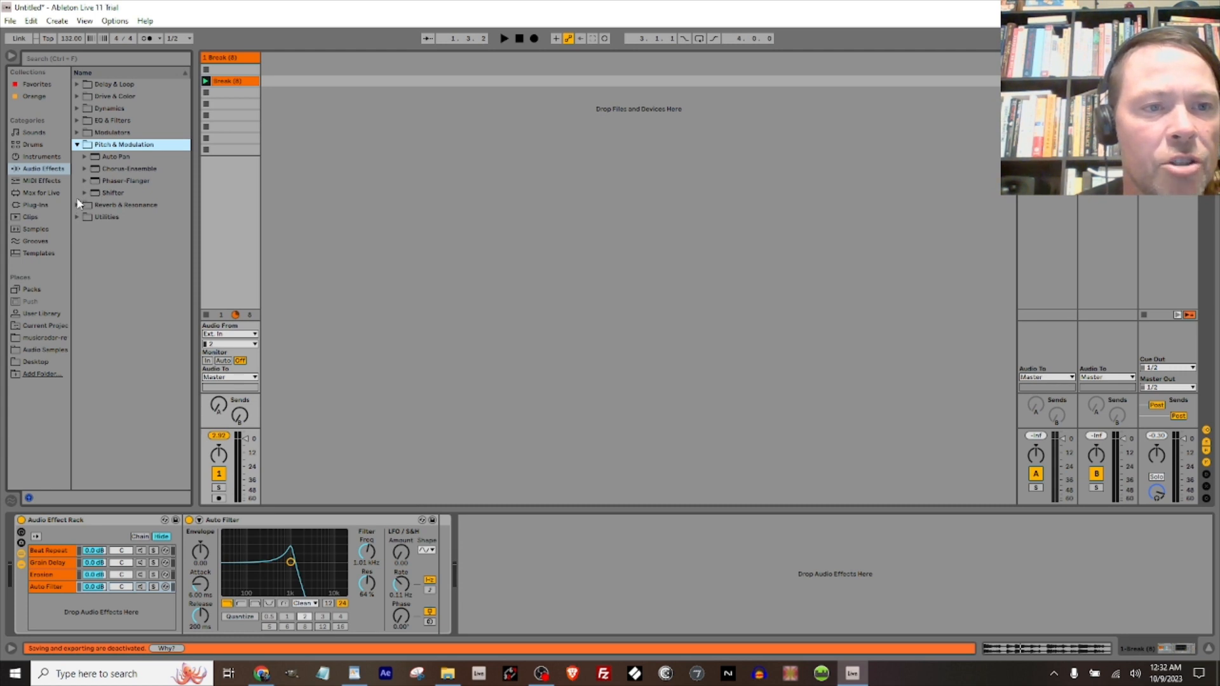
pyautogui.click(77, 204)
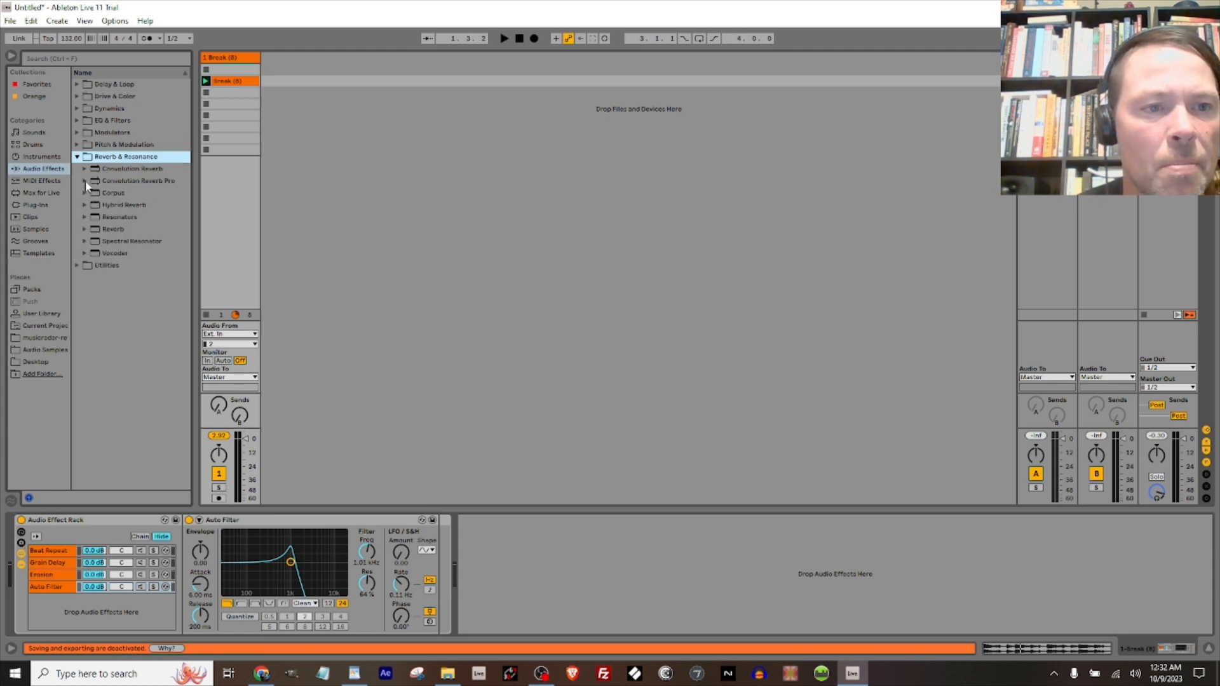
pyautogui.click(77, 146)
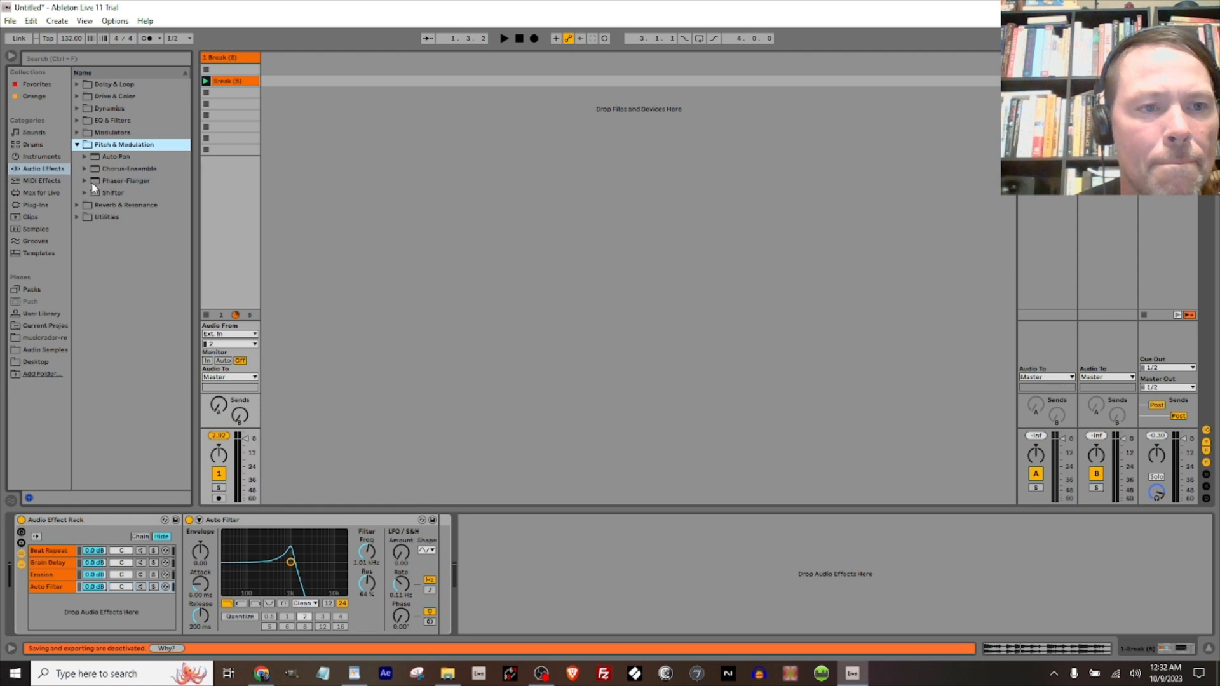
pyautogui.moveTo(94, 183); pyautogui.dragTo(96, 609)
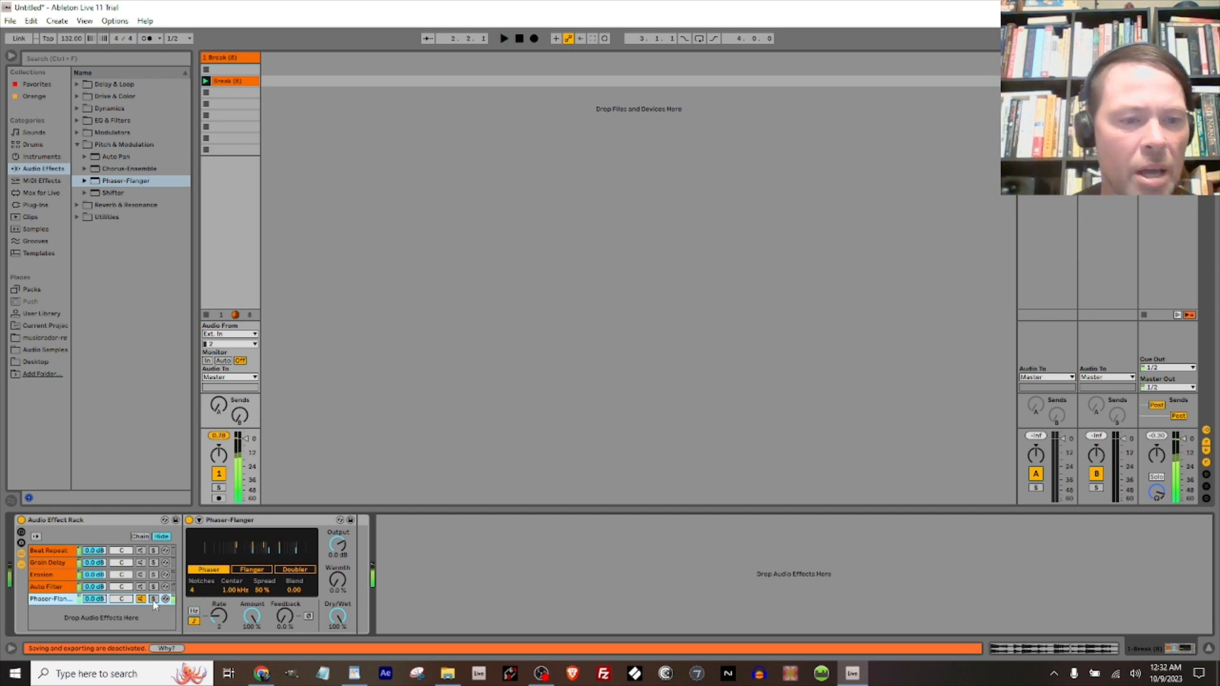
# Reactivate the Auto Filter, Erosion, Grain Delay and Beat Repeat chains in the rack
pyautogui.click(141, 586)
pyautogui.click(141, 574)
pyautogui.click(141, 563)
pyautogui.click(141, 550)
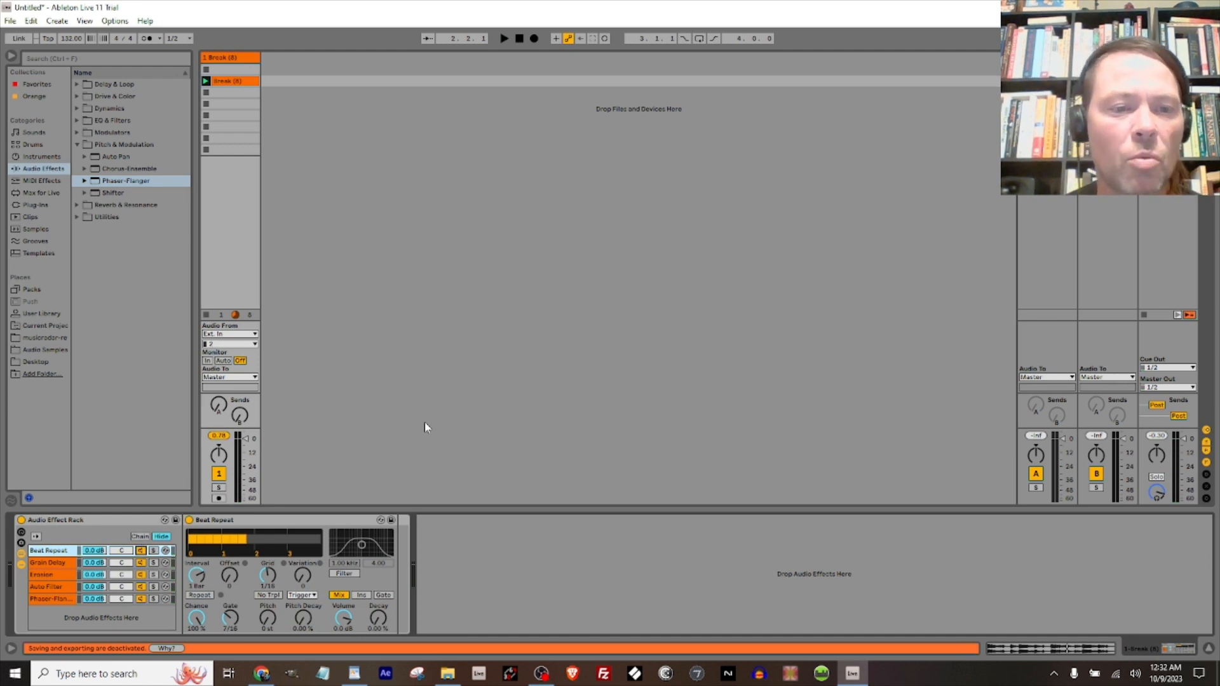
# Show the rack's chain zones, extend all five chains across 0–127 and distribute their ranges equally
pyautogui.click(141, 537)
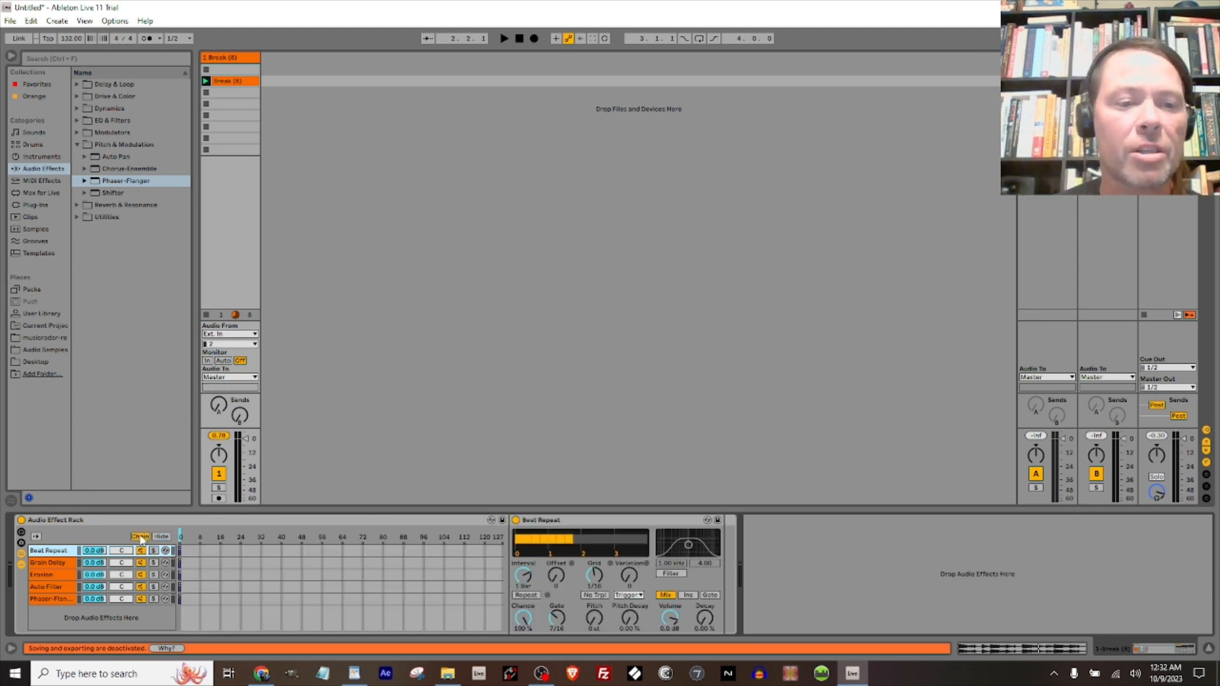
pyautogui.click(56, 575)
pyautogui.hotkey('ctrl', 'a')
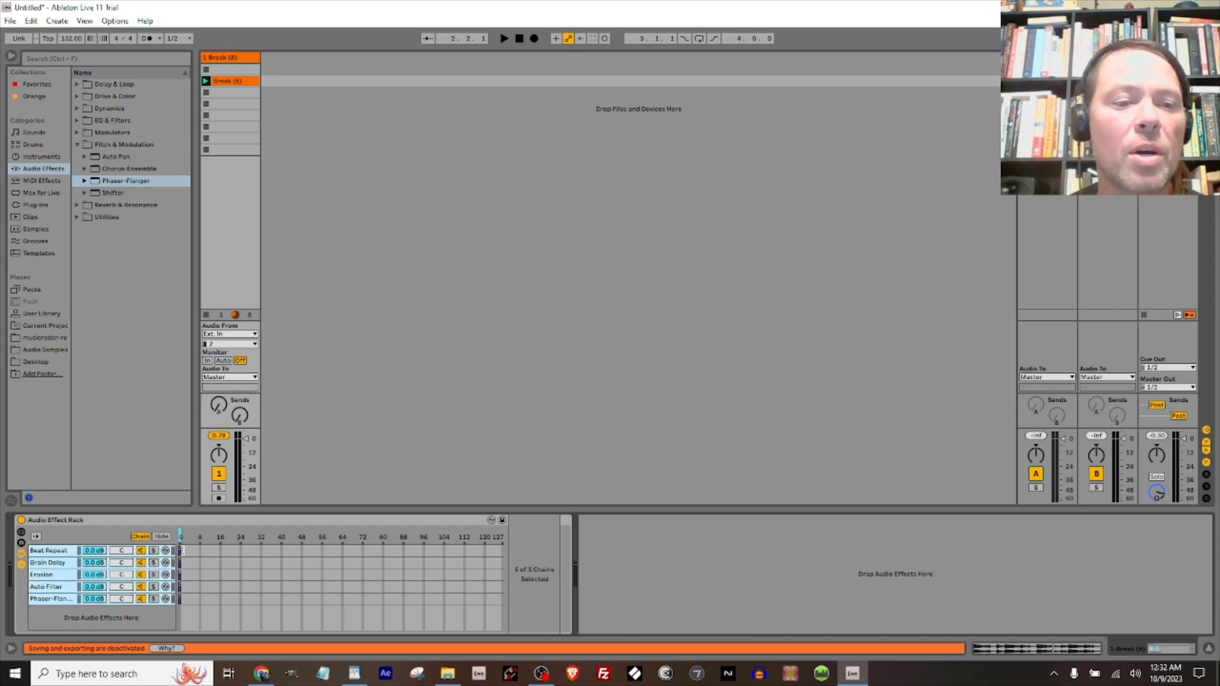
pyautogui.moveTo(182, 551); pyautogui.dragTo(540, 537)
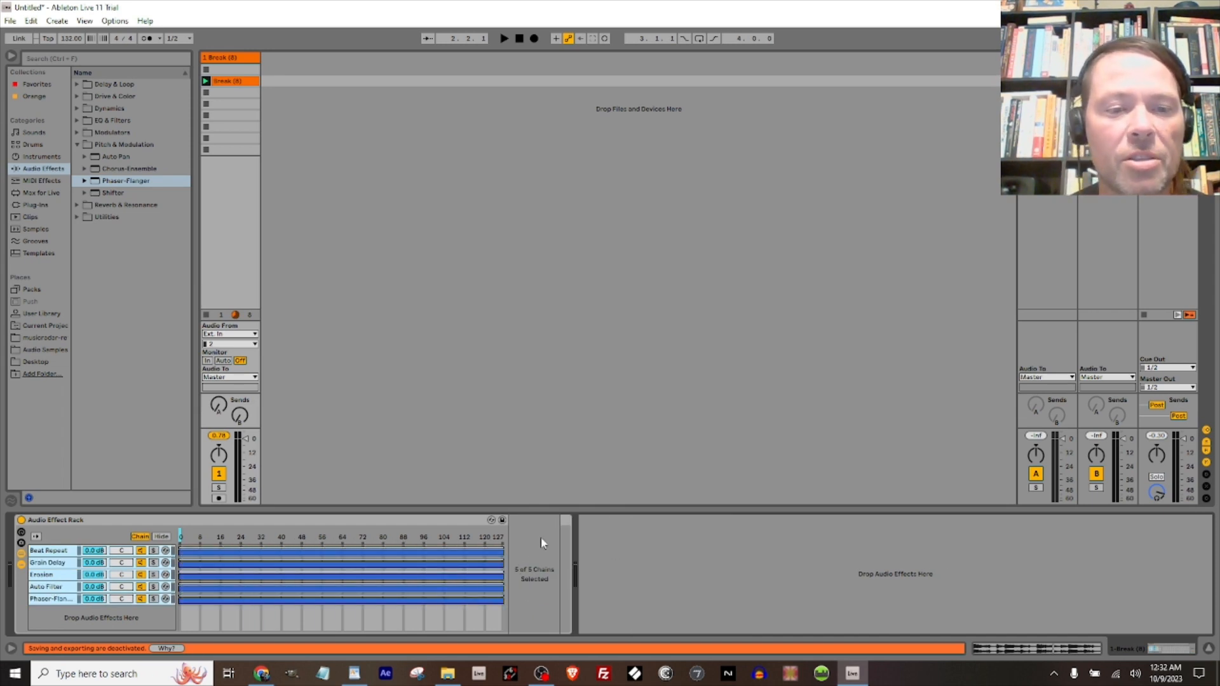
pyautogui.rightClick(278, 559)
pyautogui.click(296, 580)
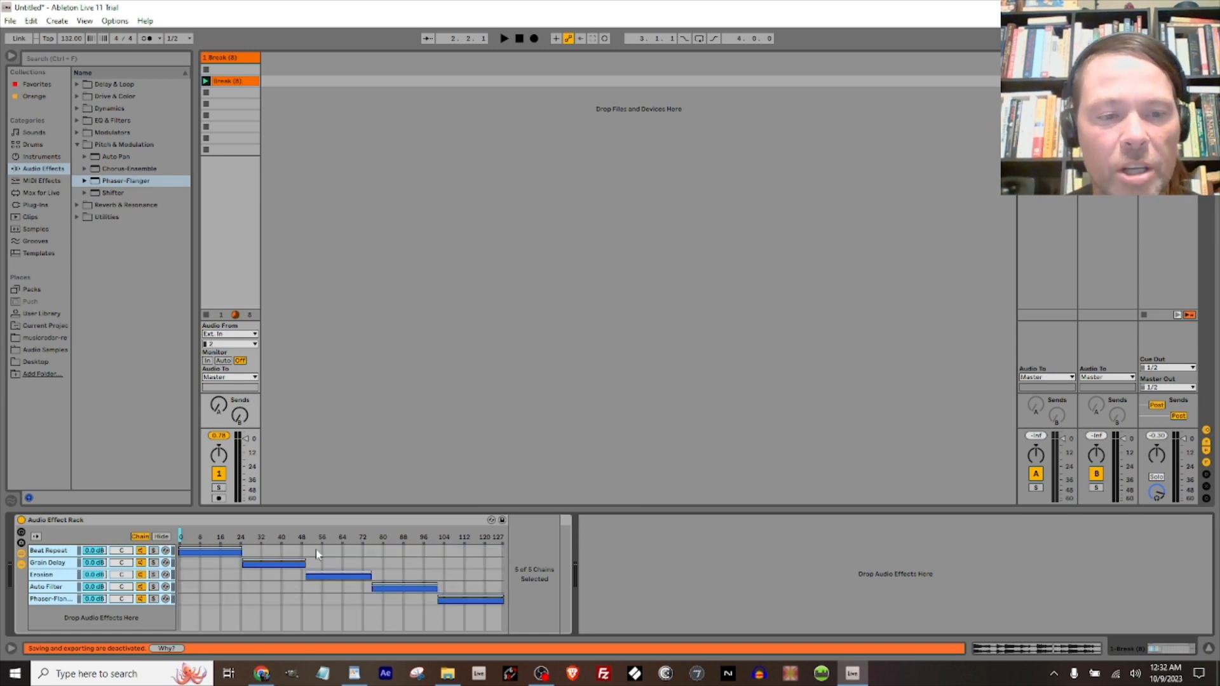
# Move the chain selector to about 8, inside the Beat Repeat zone, and audition the Beat Repeat chain
pyautogui.moveTo(181, 534); pyautogui.dragTo(202, 536)
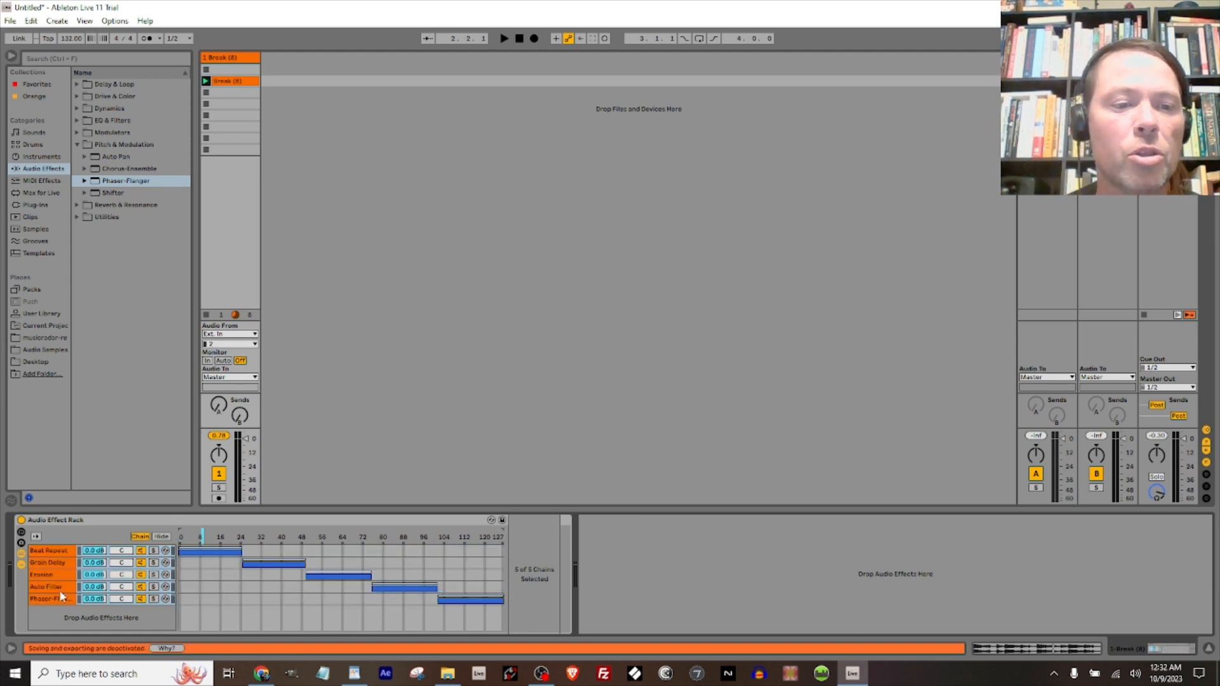
pyautogui.click(40, 551)
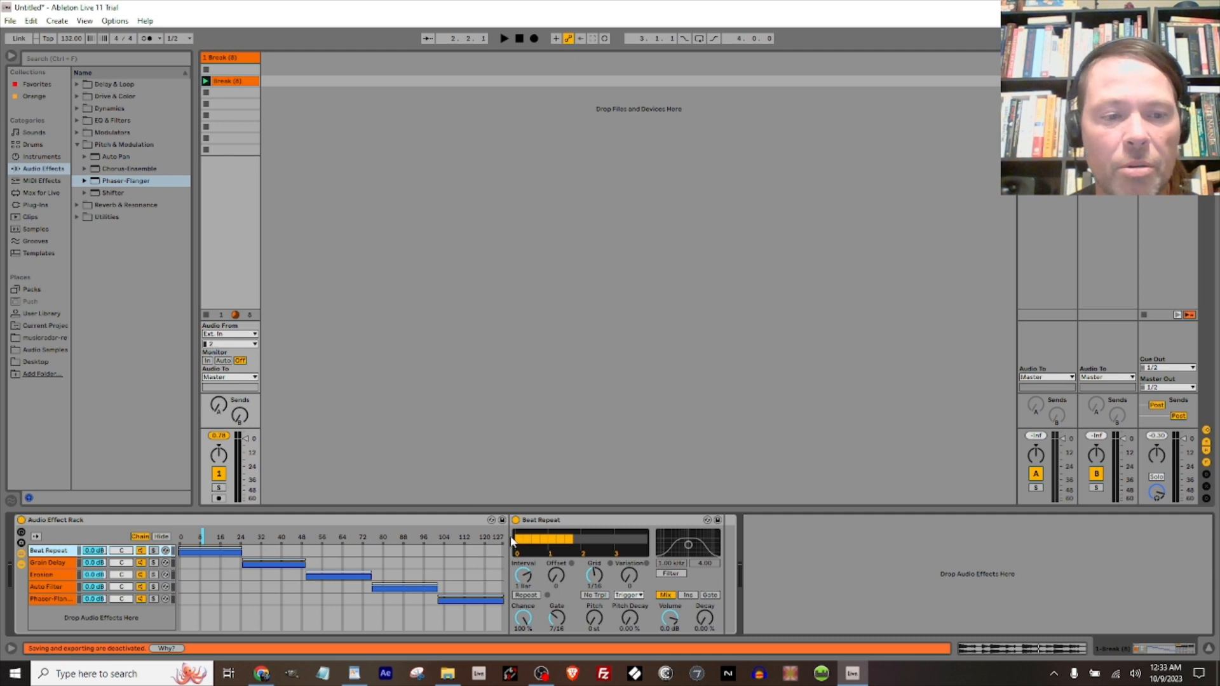
pyautogui.press('space')
pyautogui.press('space')
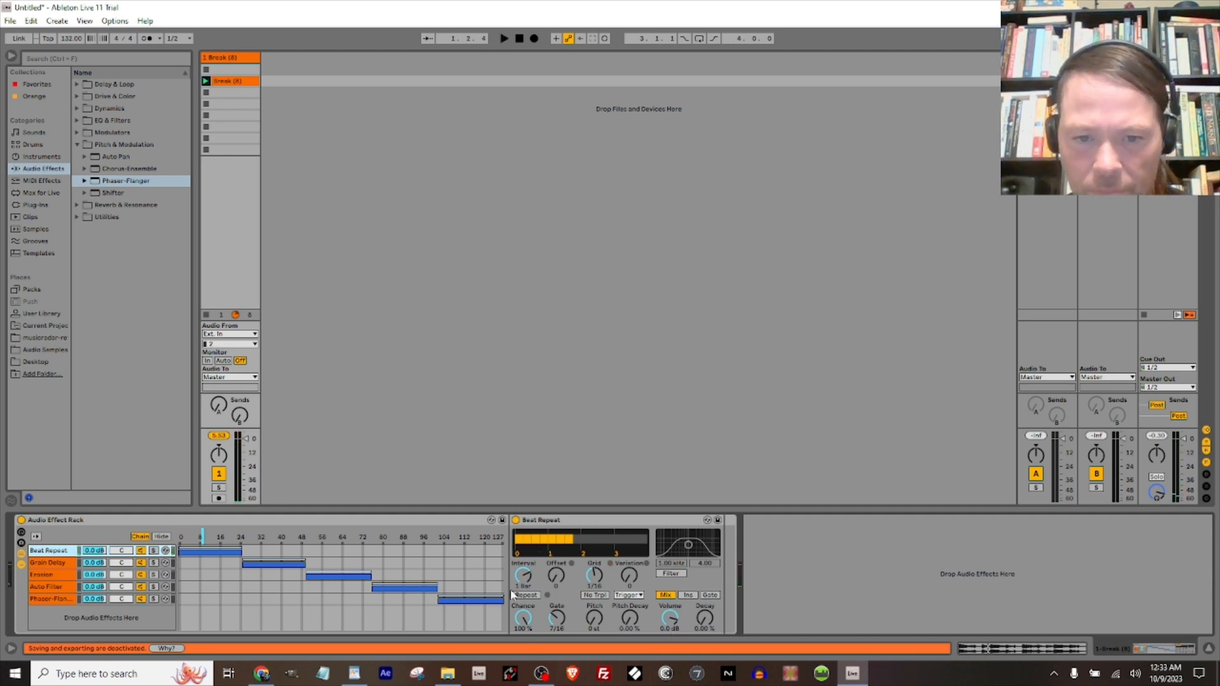
# Turn on No Triplets in Beat Repeat and map its Grid to Macro 1 and its Pitch to Macro 2
pyautogui.click(601, 595)
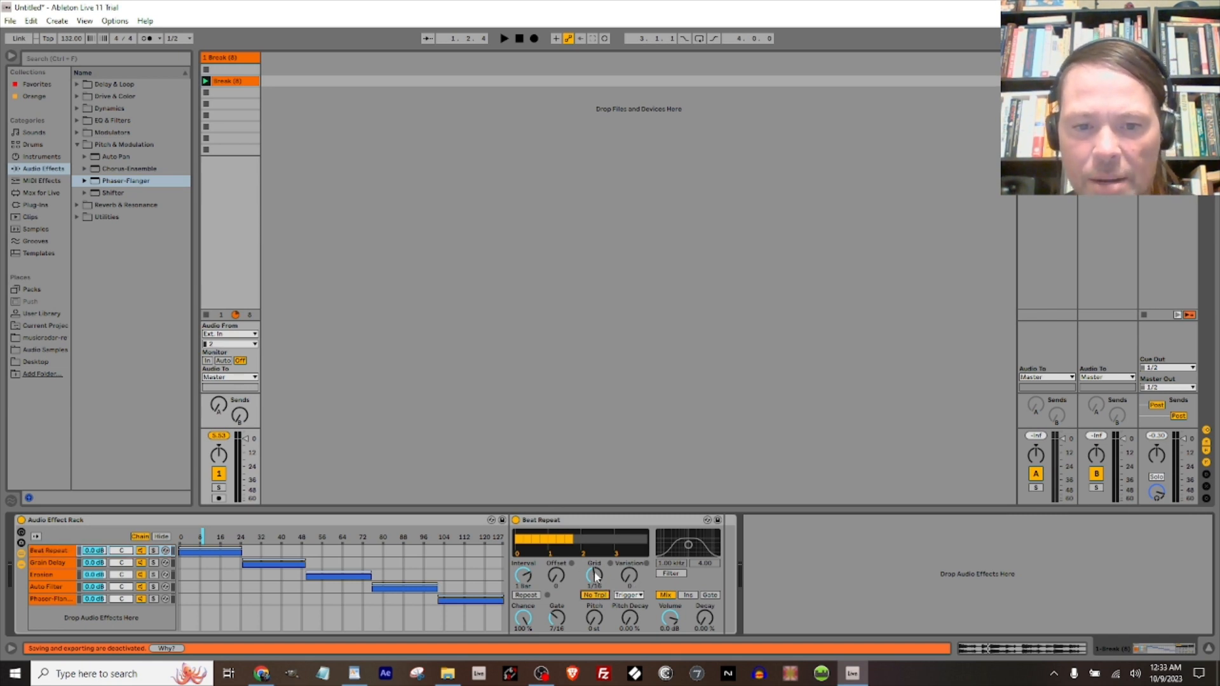
pyautogui.rightClick(596, 577)
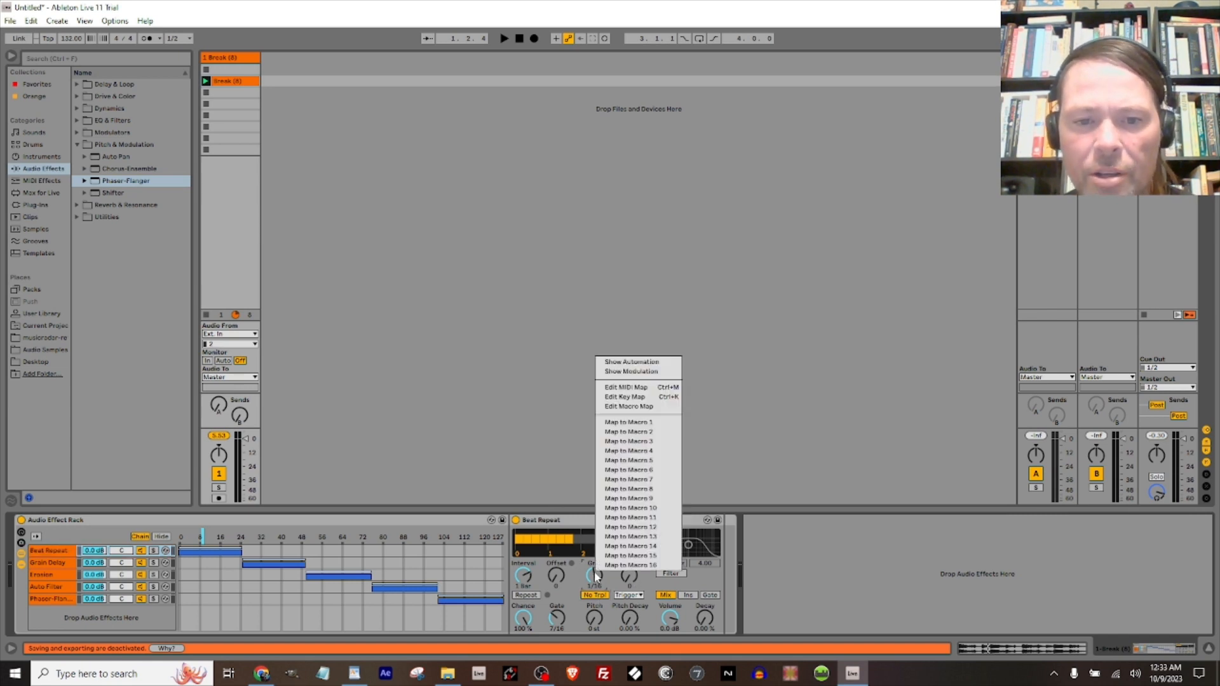
pyautogui.click(628, 423)
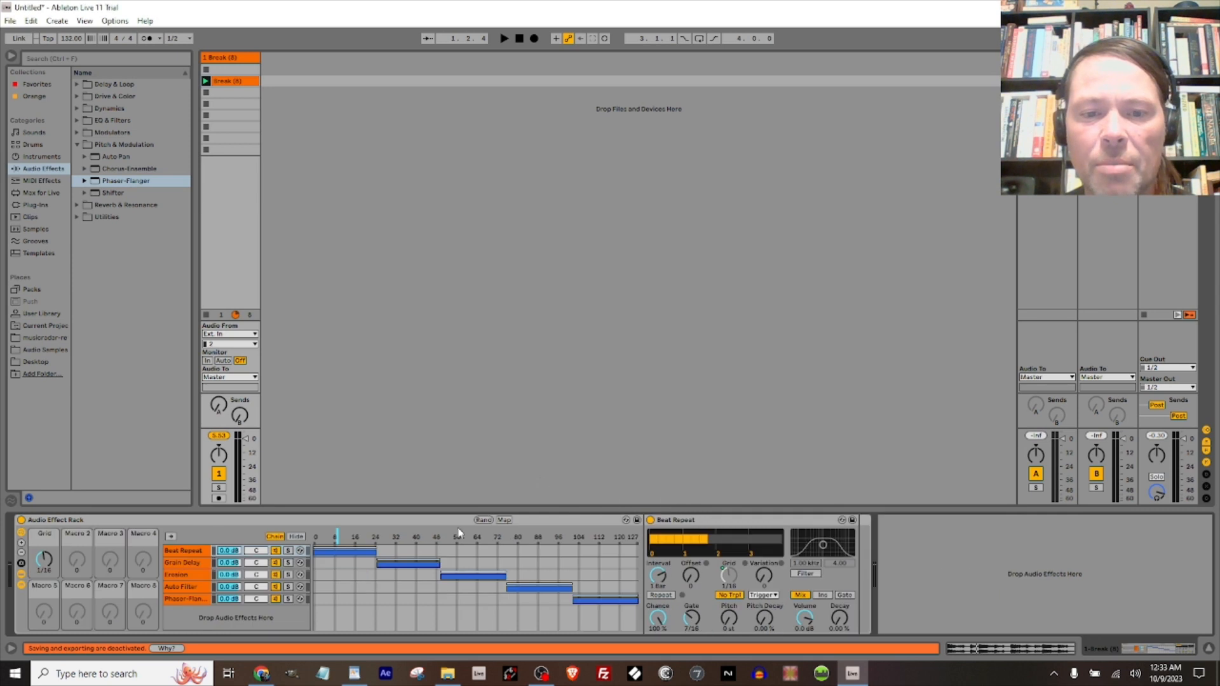
pyautogui.rightClick(737, 620)
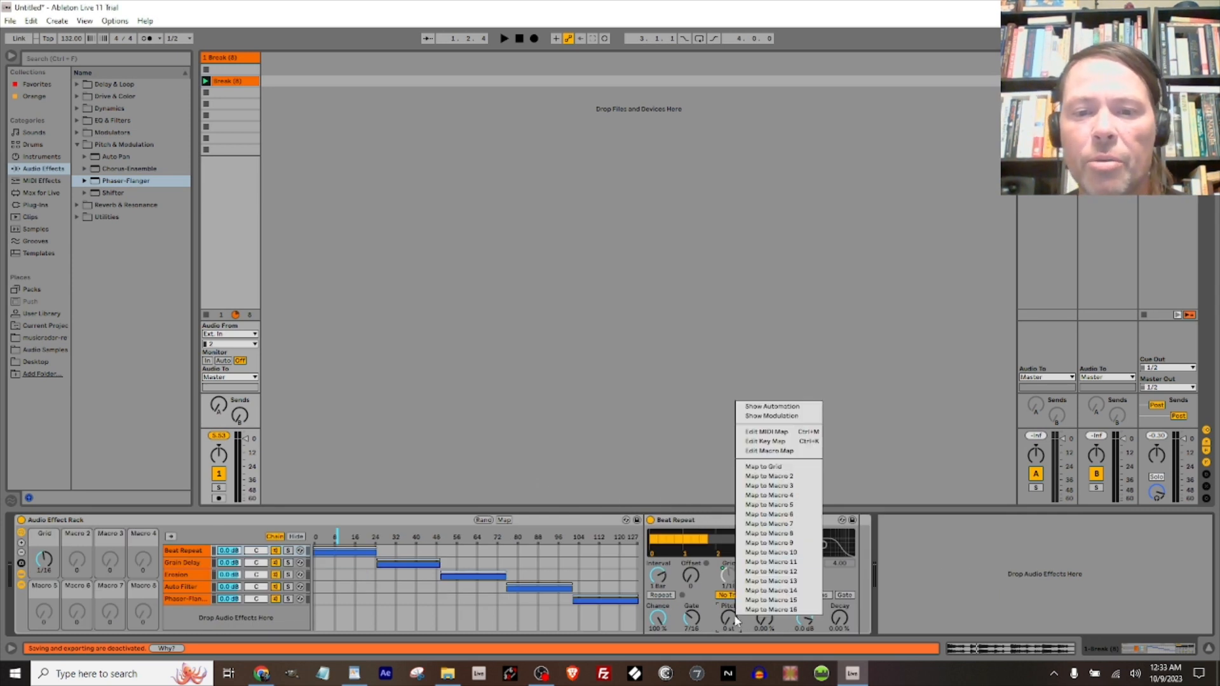
pyautogui.click(752, 477)
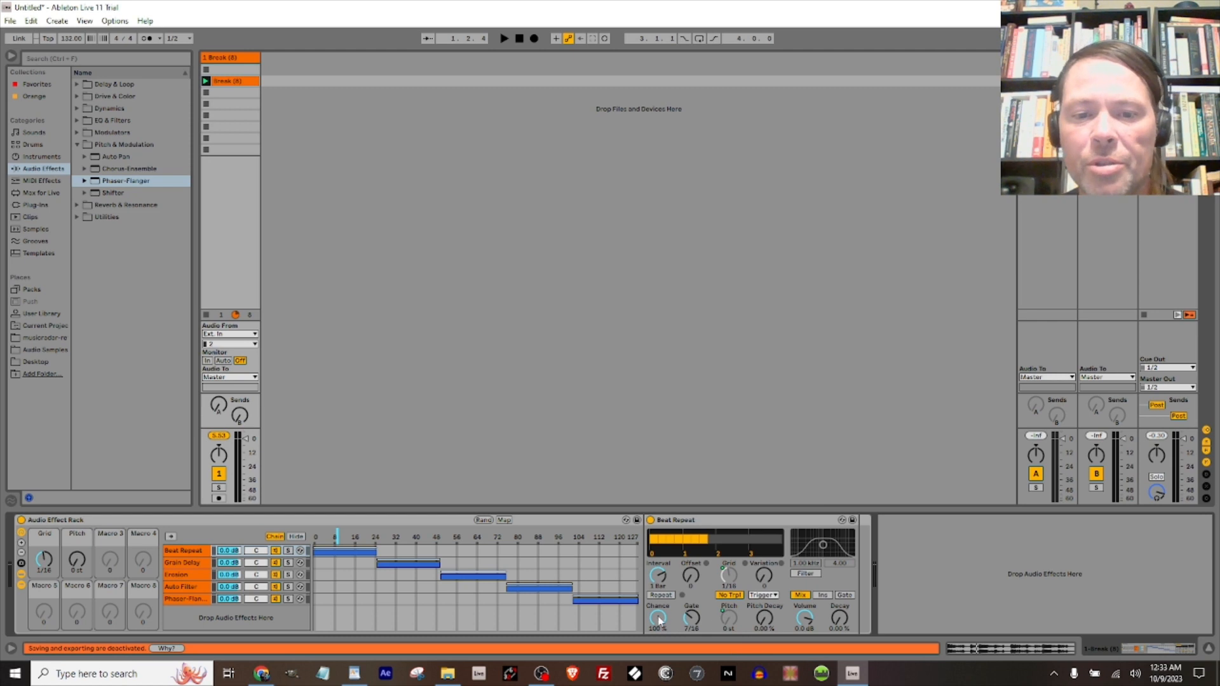
# Map Beat Repeat's Interval to Macro 3 and its Chance to Macro 4
pyautogui.rightClick(659, 576)
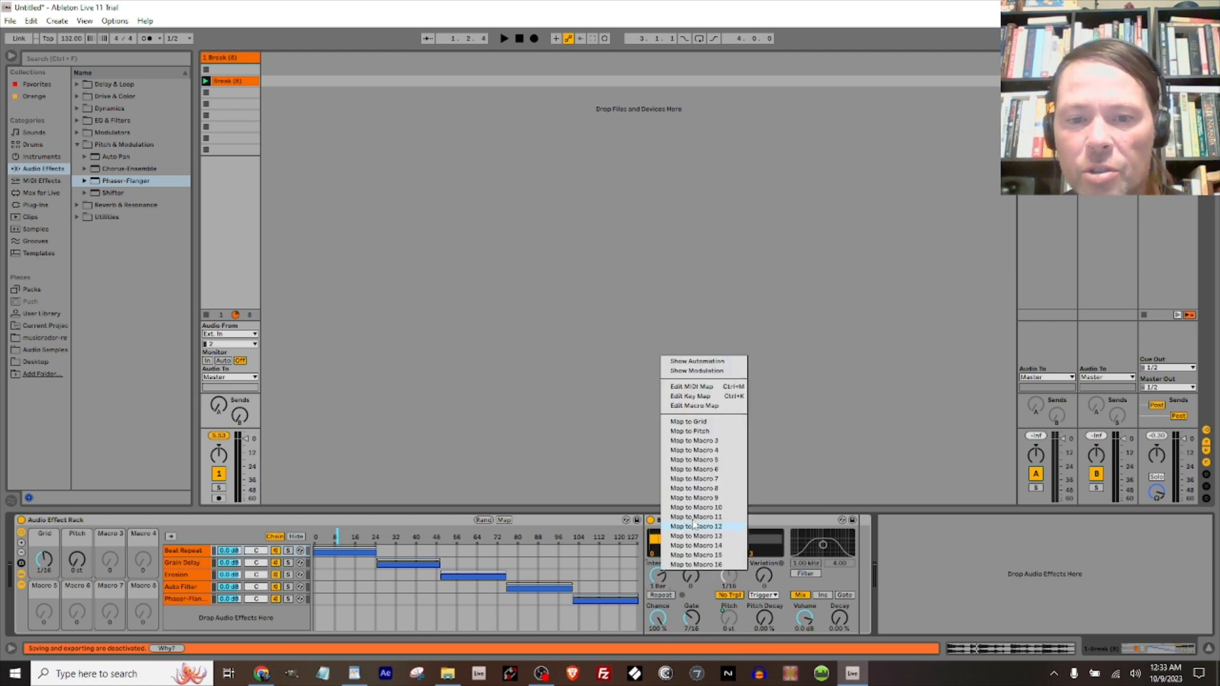
pyautogui.click(692, 441)
pyautogui.rightClick(662, 619)
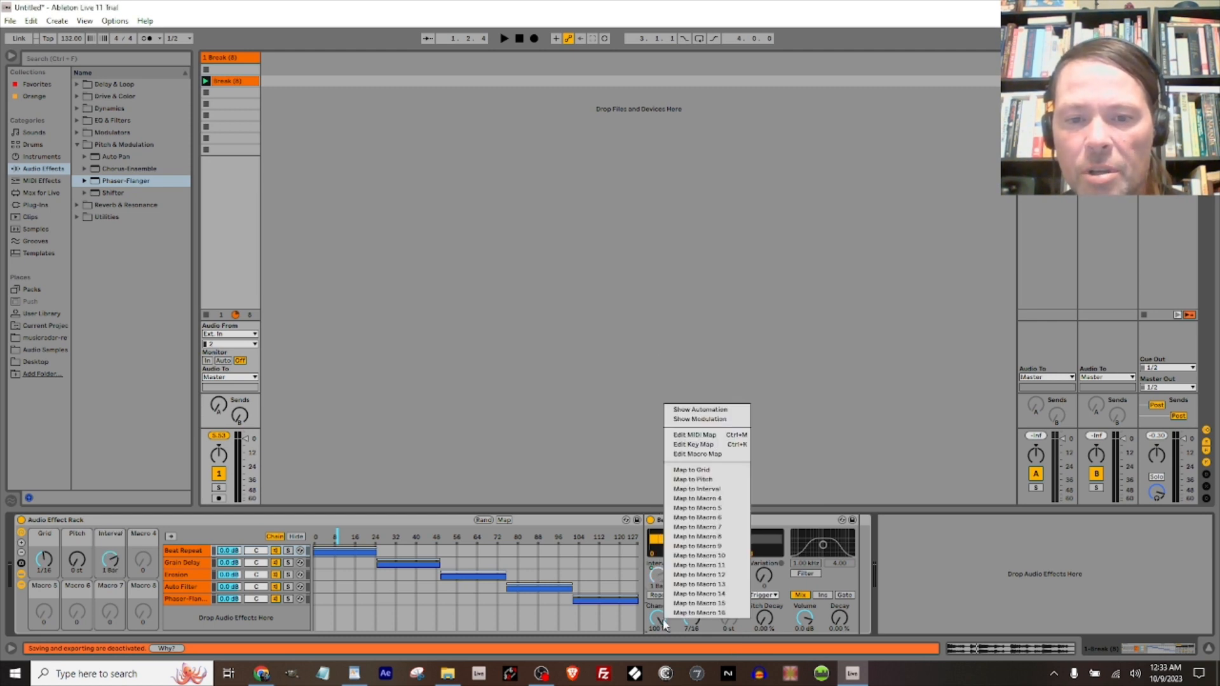
pyautogui.click(679, 499)
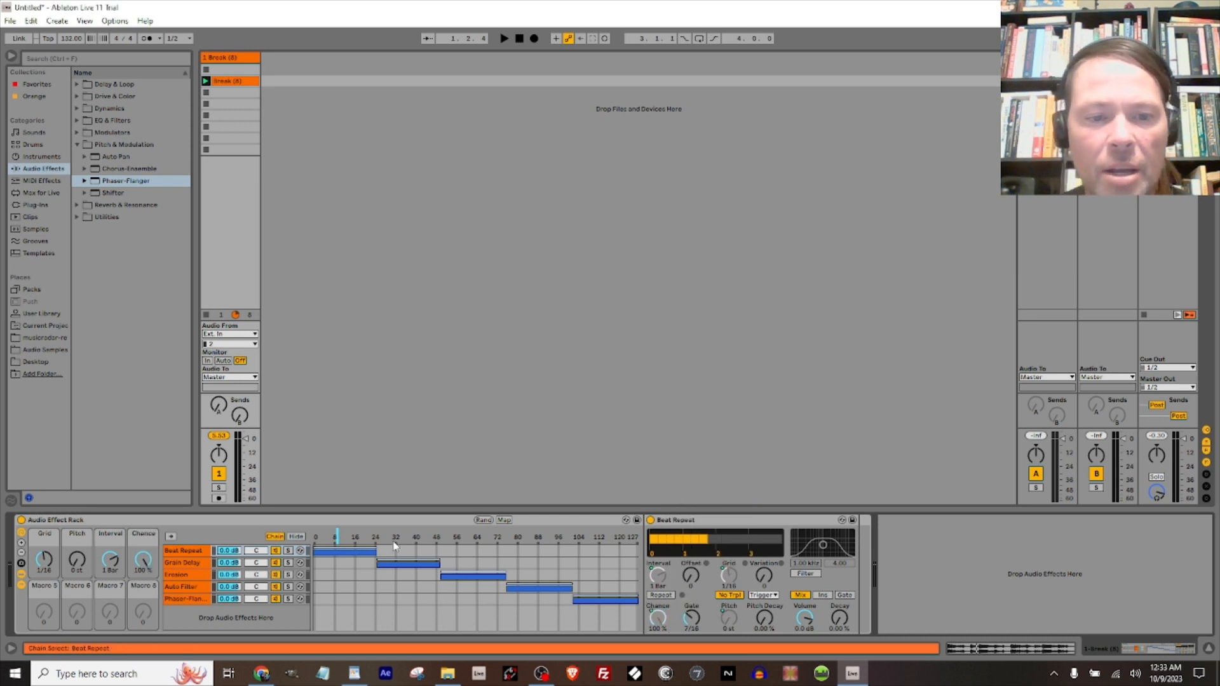
# Select the Grain Delay chain and map its Frequency to Macro 5 and its Dry/Wet to Macro 6
pyautogui.click(184, 562)
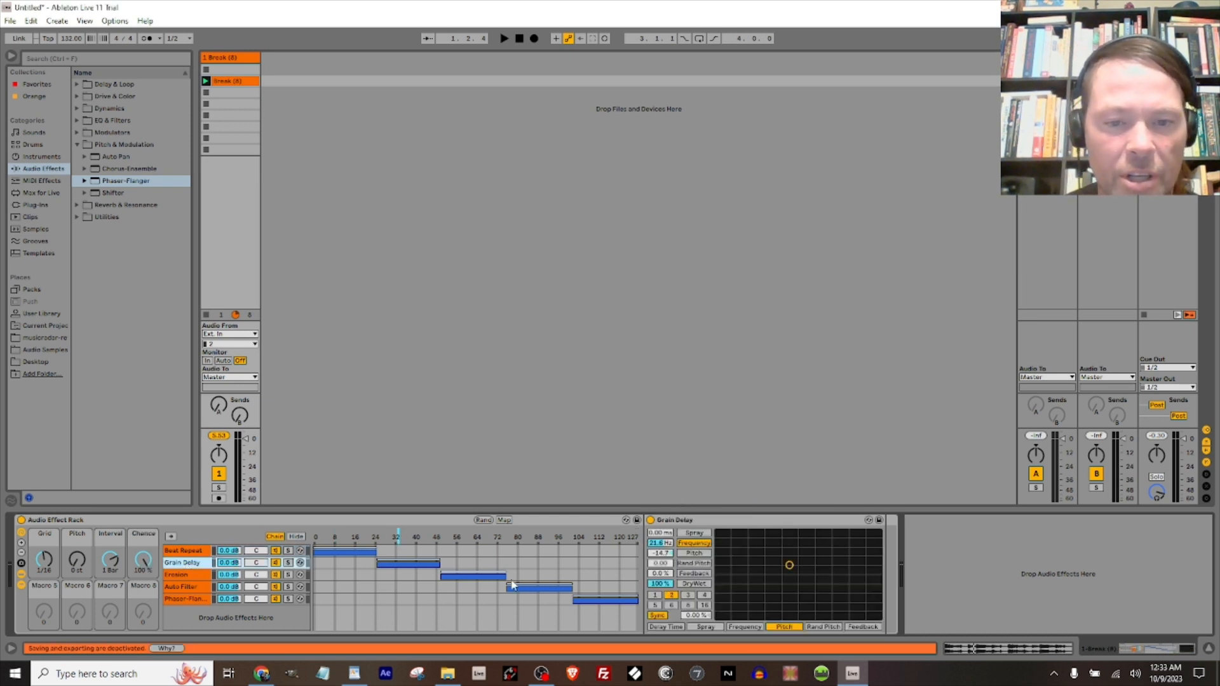
pyautogui.rightClick(673, 547)
pyautogui.click(688, 434)
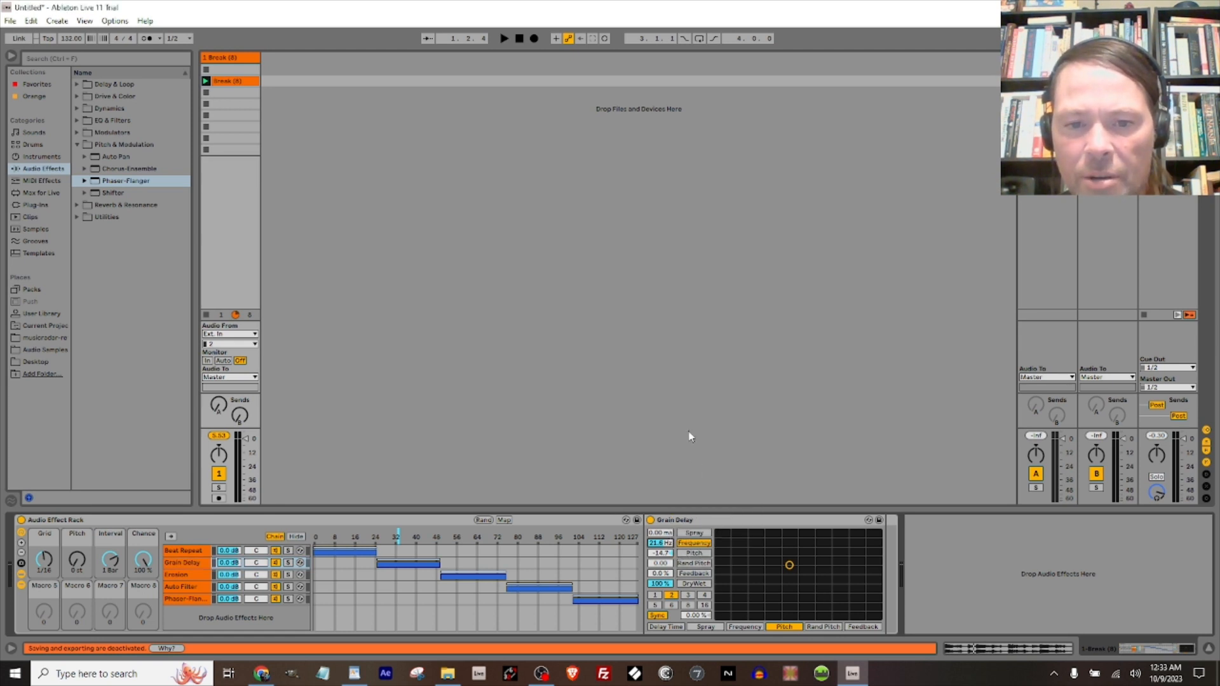
pyautogui.rightClick(665, 585)
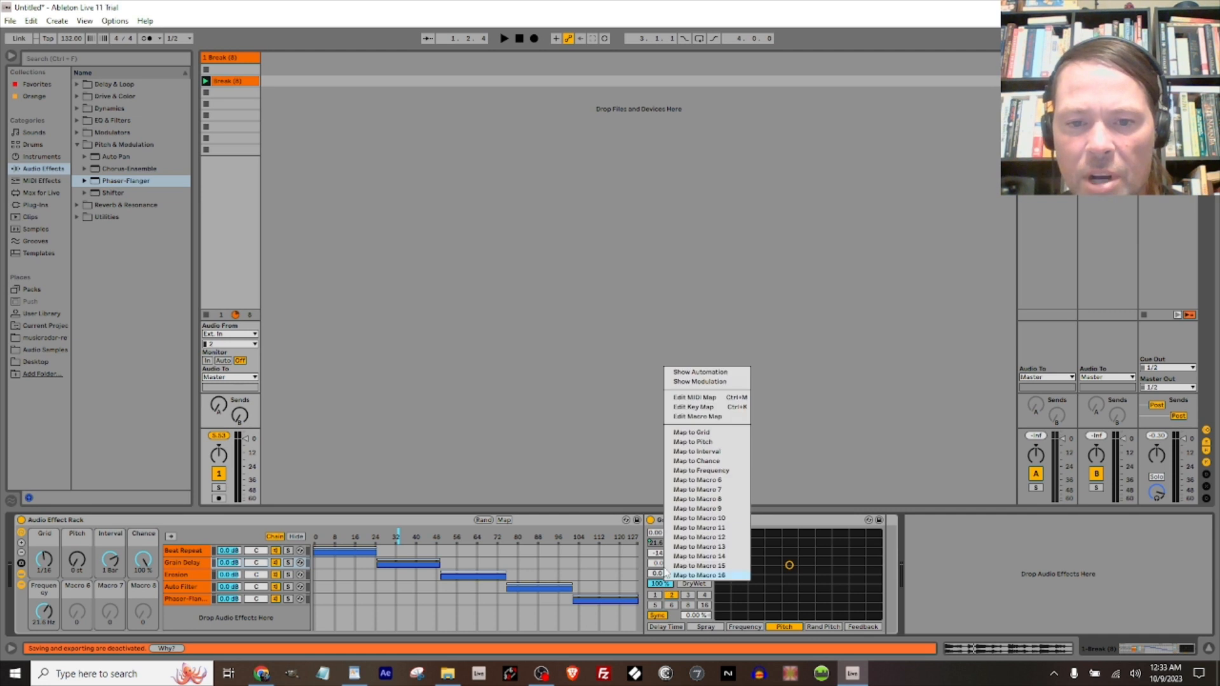
pyautogui.click(678, 481)
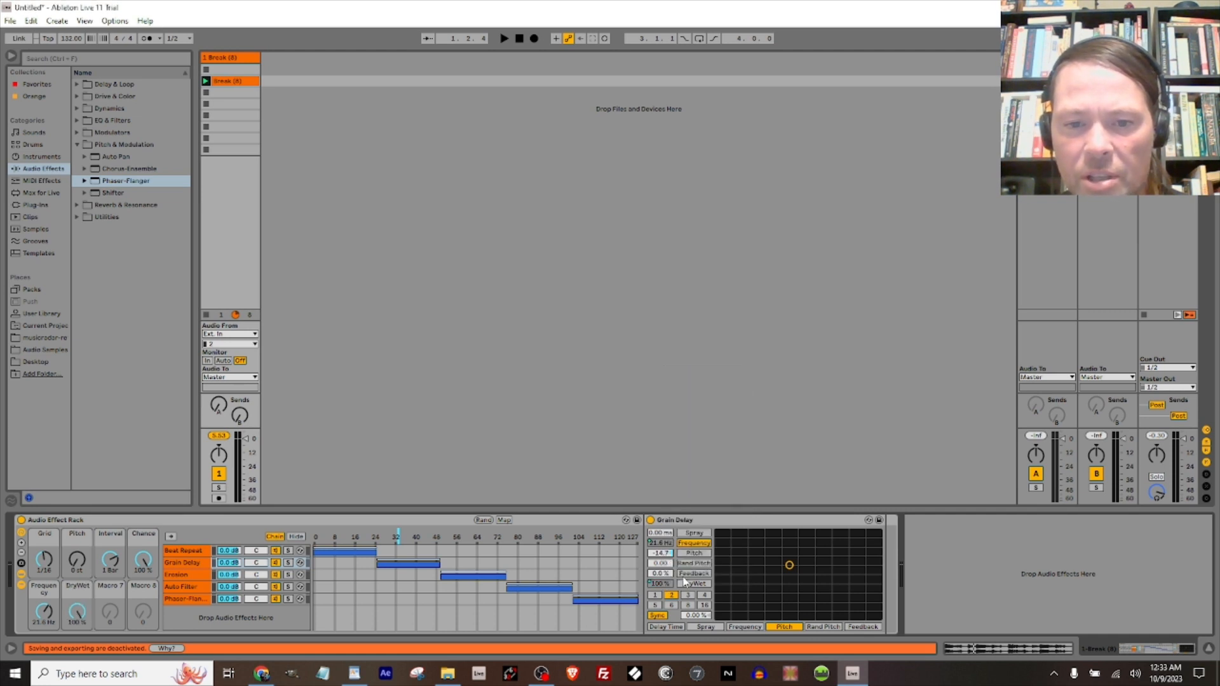
# Map Grain Delay's Feedback to the existing DryWet macro and its Random Pitch to Macro 7
pyautogui.rightClick(669, 575)
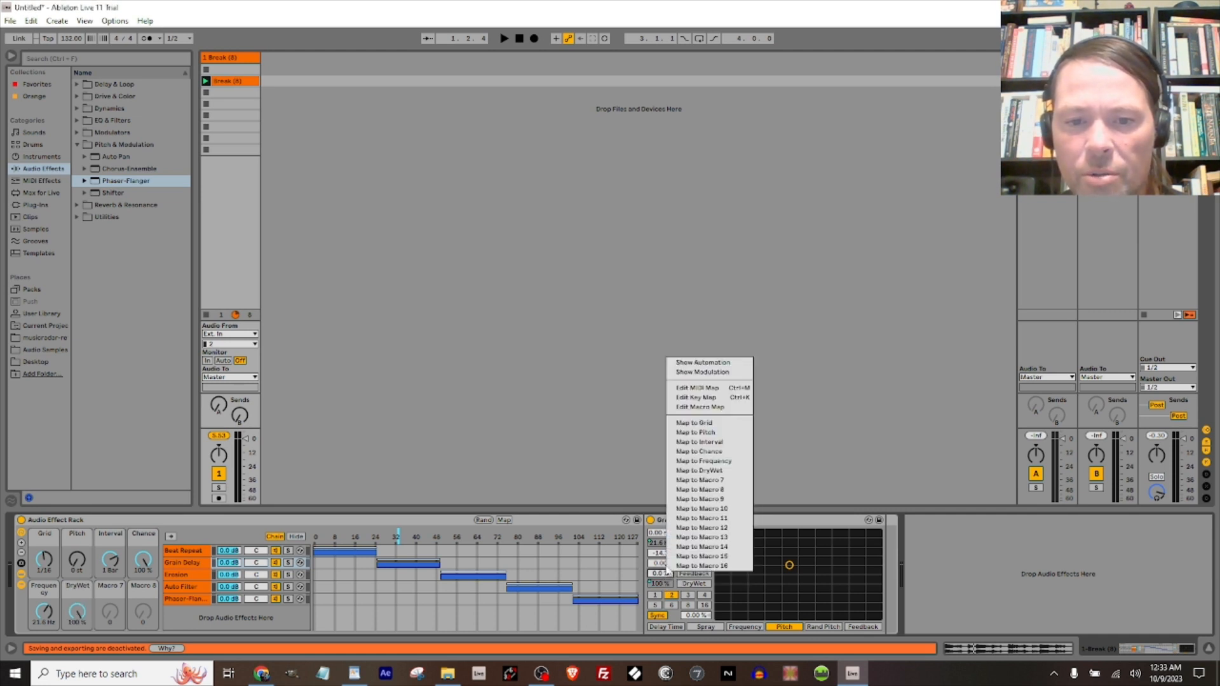
pyautogui.click(684, 471)
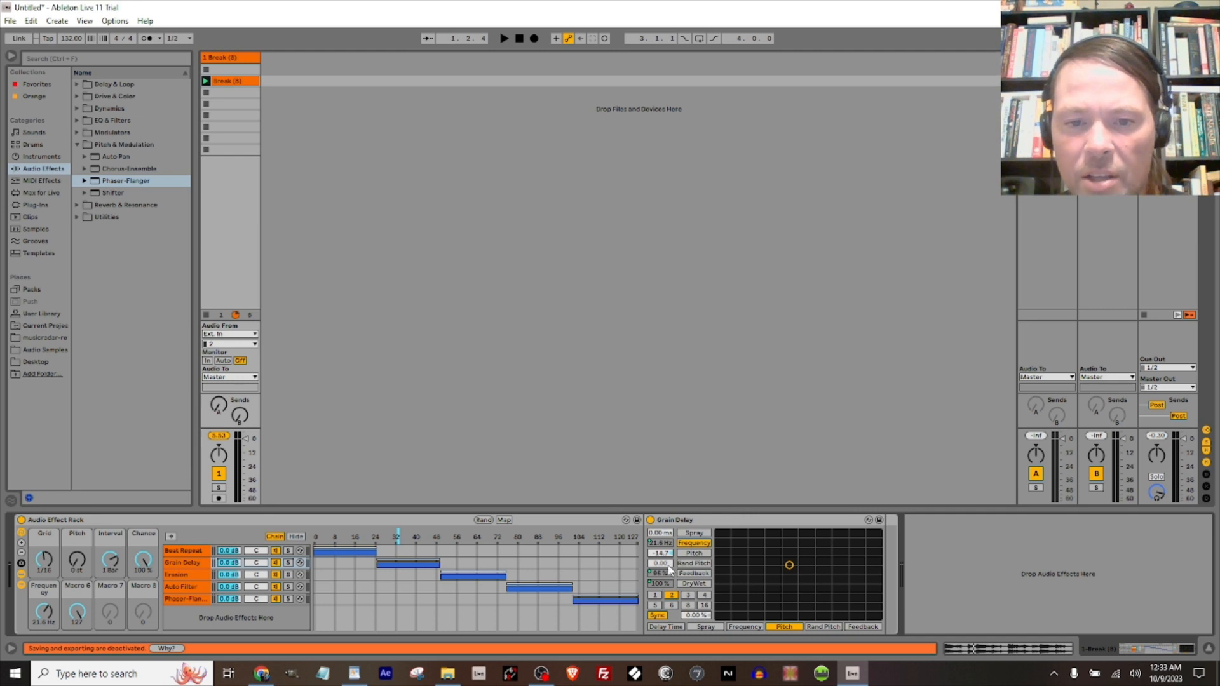
pyautogui.rightClick(670, 565)
pyautogui.click(679, 473)
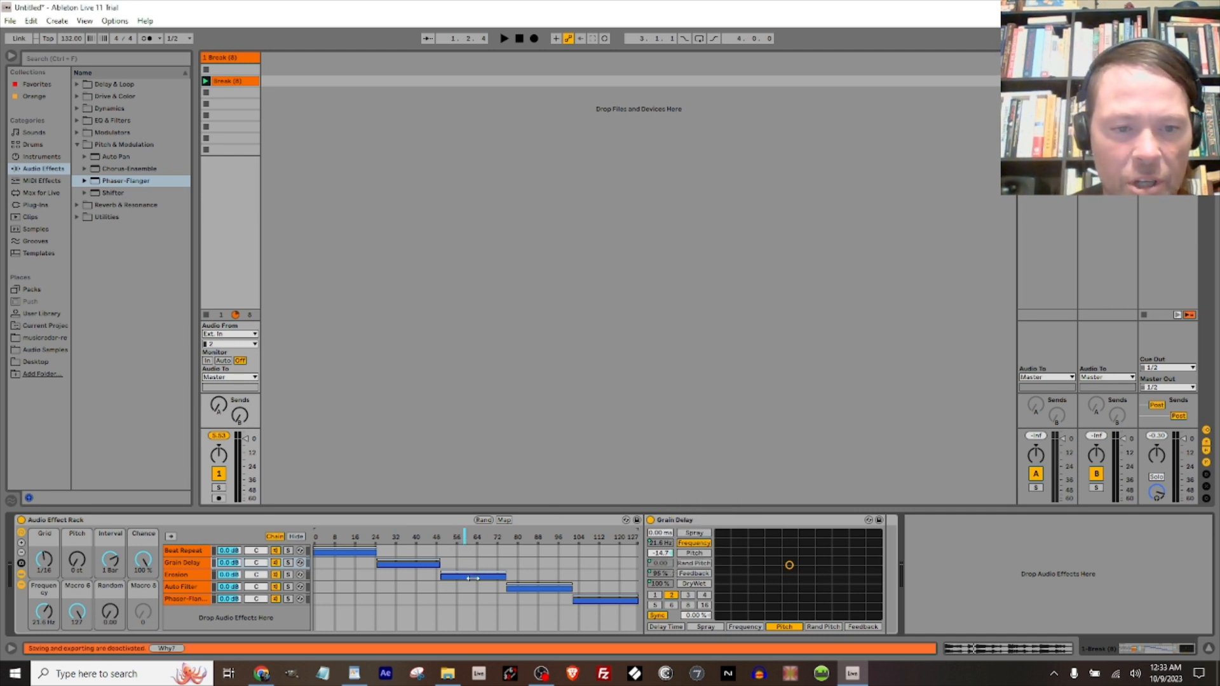
# Select the Erosion chain and map its Amount to Macro 8 and its Frequency to Macro 9
pyautogui.click(196, 581)
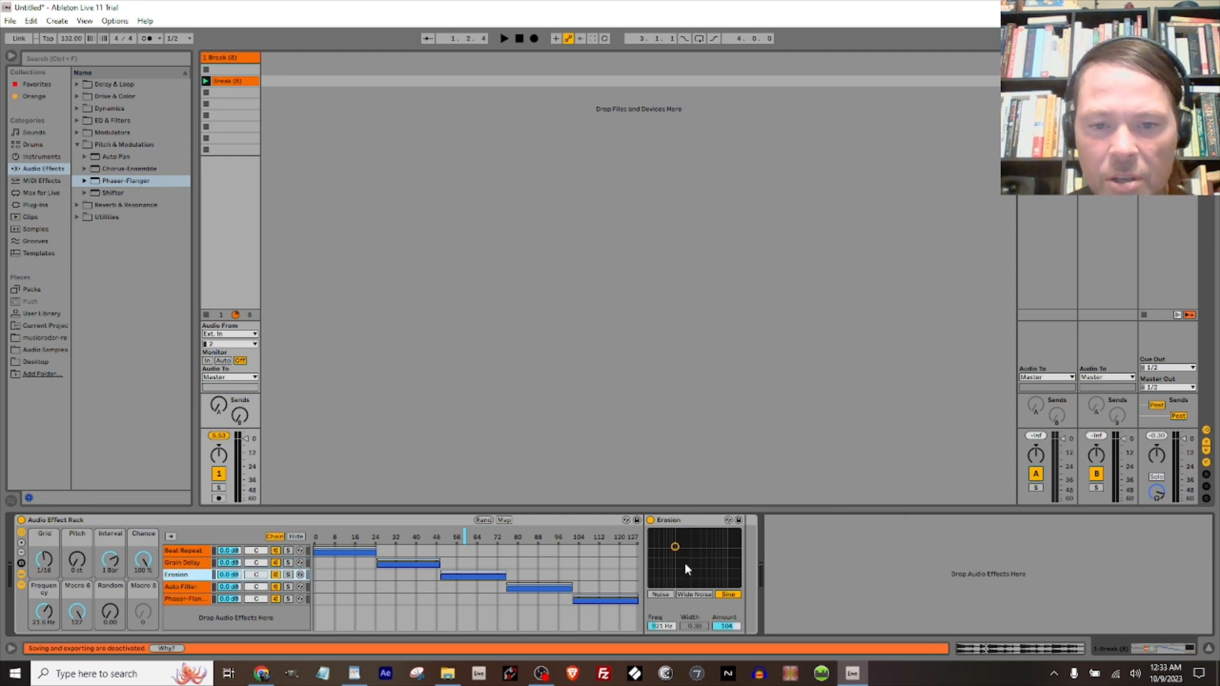
pyautogui.rightClick(728, 627)
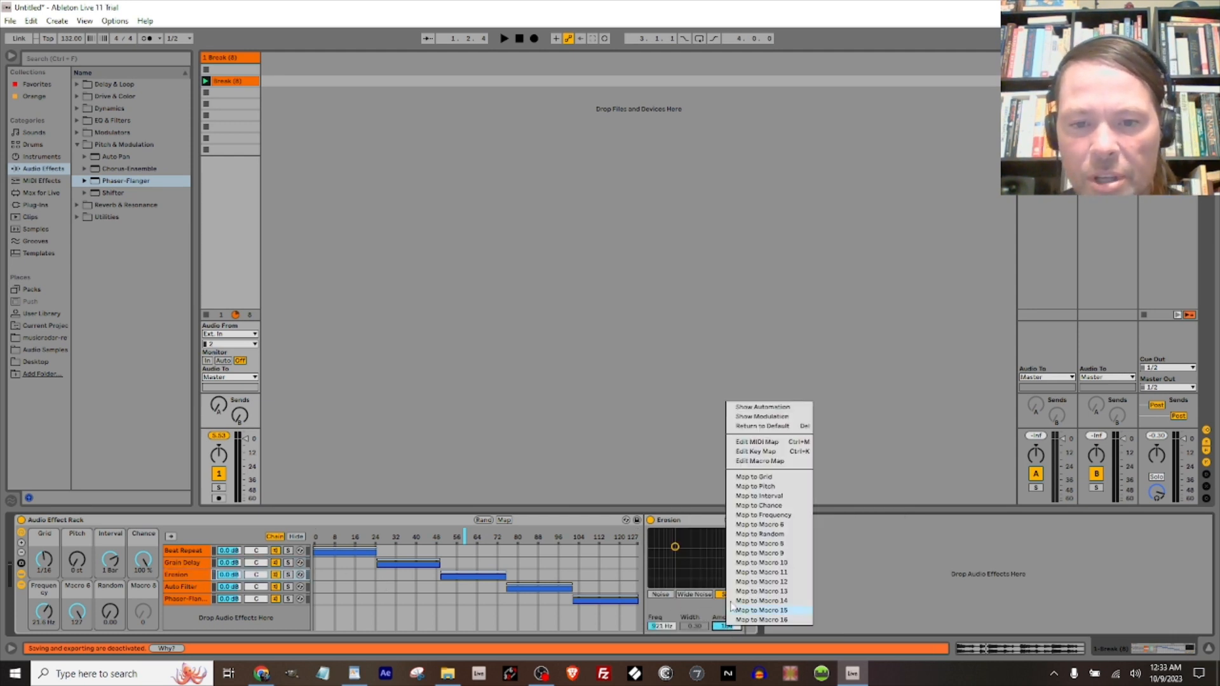
pyautogui.click(740, 544)
pyautogui.rightClick(663, 626)
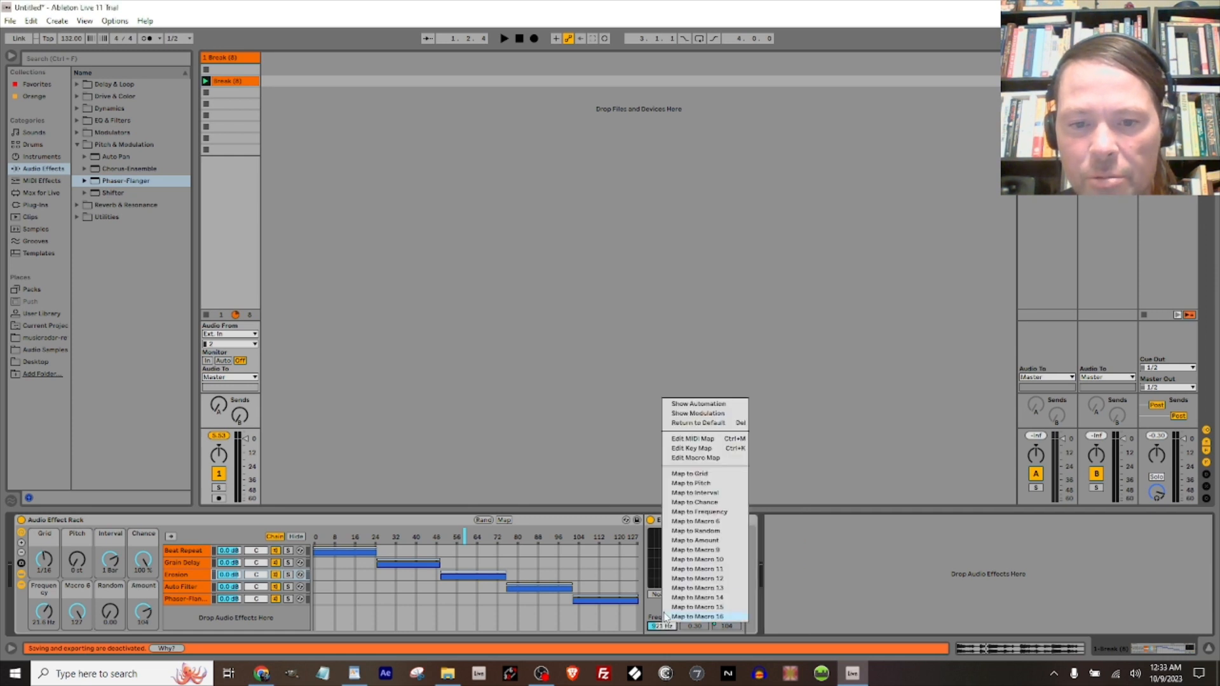
pyautogui.click(674, 552)
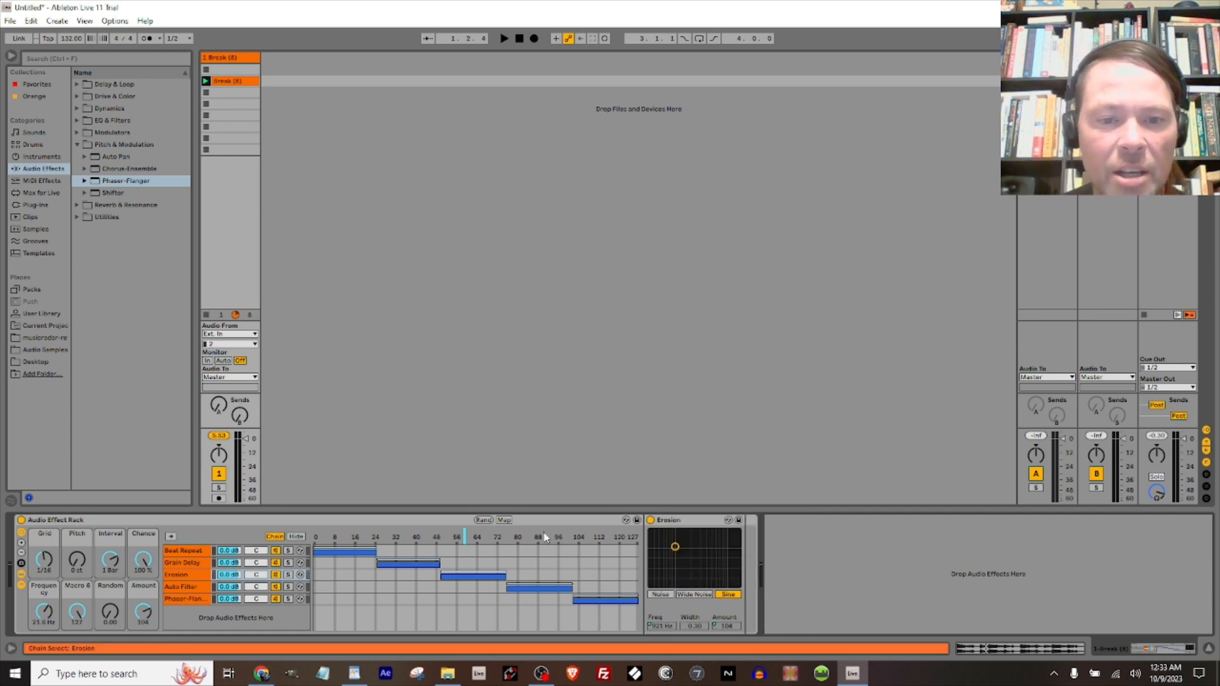
# Select the Auto Filter chain and map its LFO Amount to Macro 10 and filter Frequency to Macro 11
pyautogui.click(184, 587)
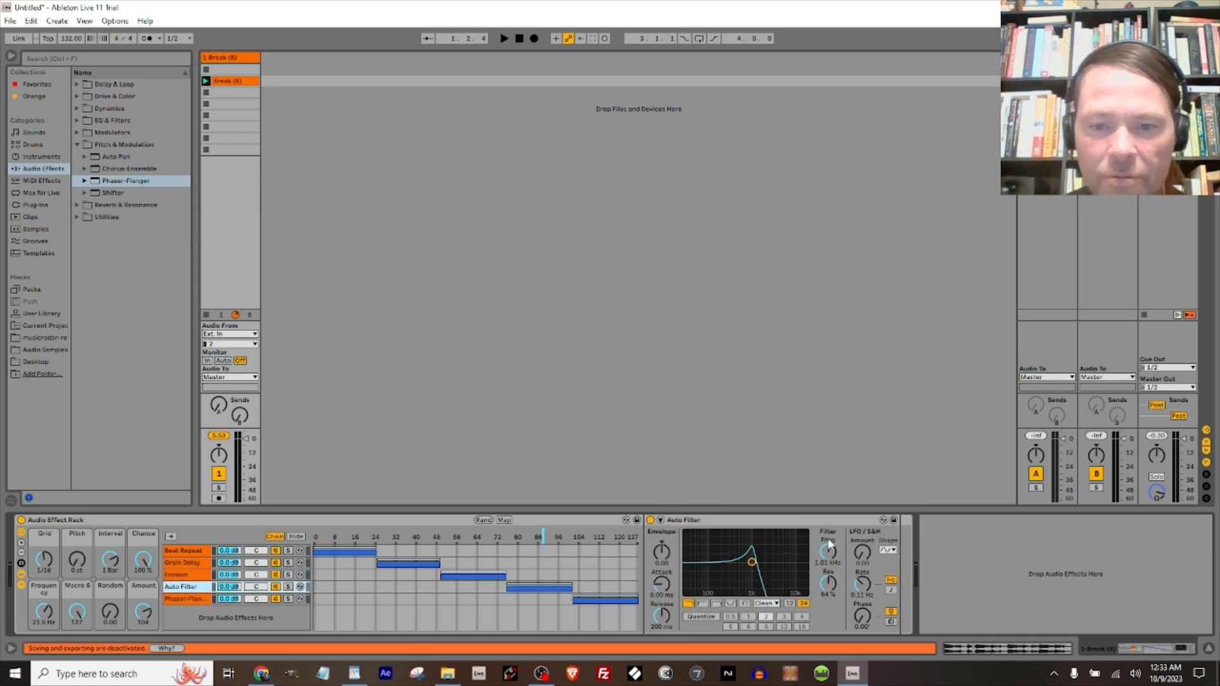
pyautogui.rightClick(863, 552)
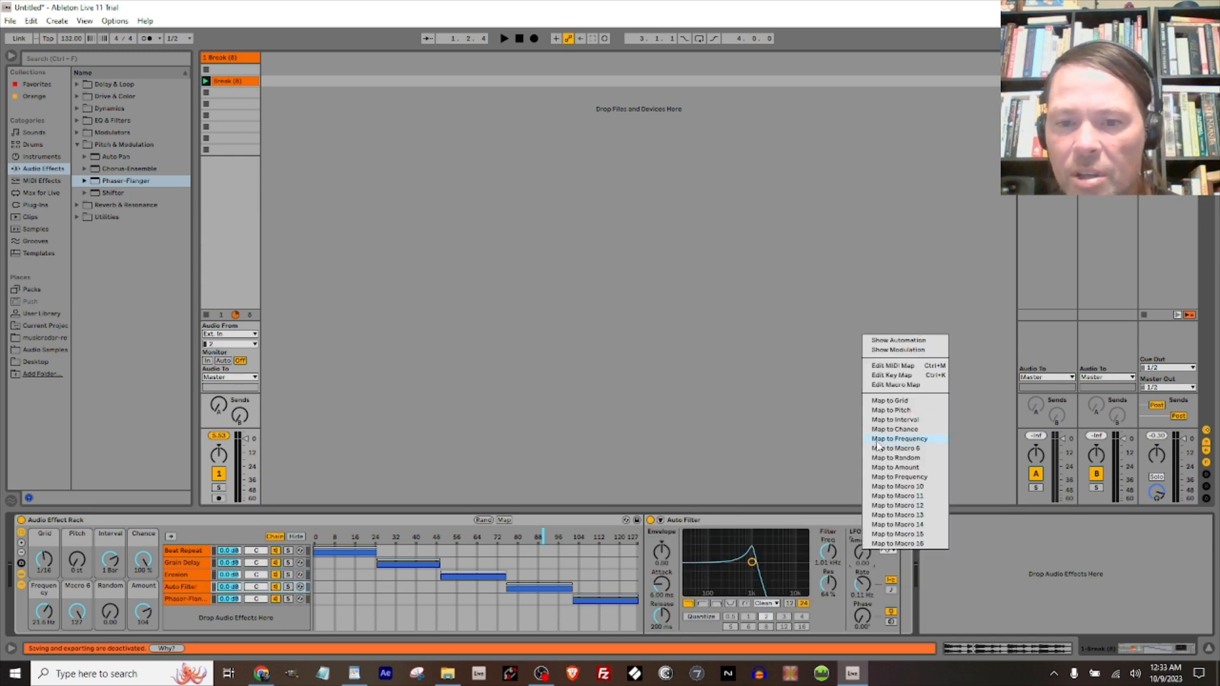
pyautogui.click(893, 487)
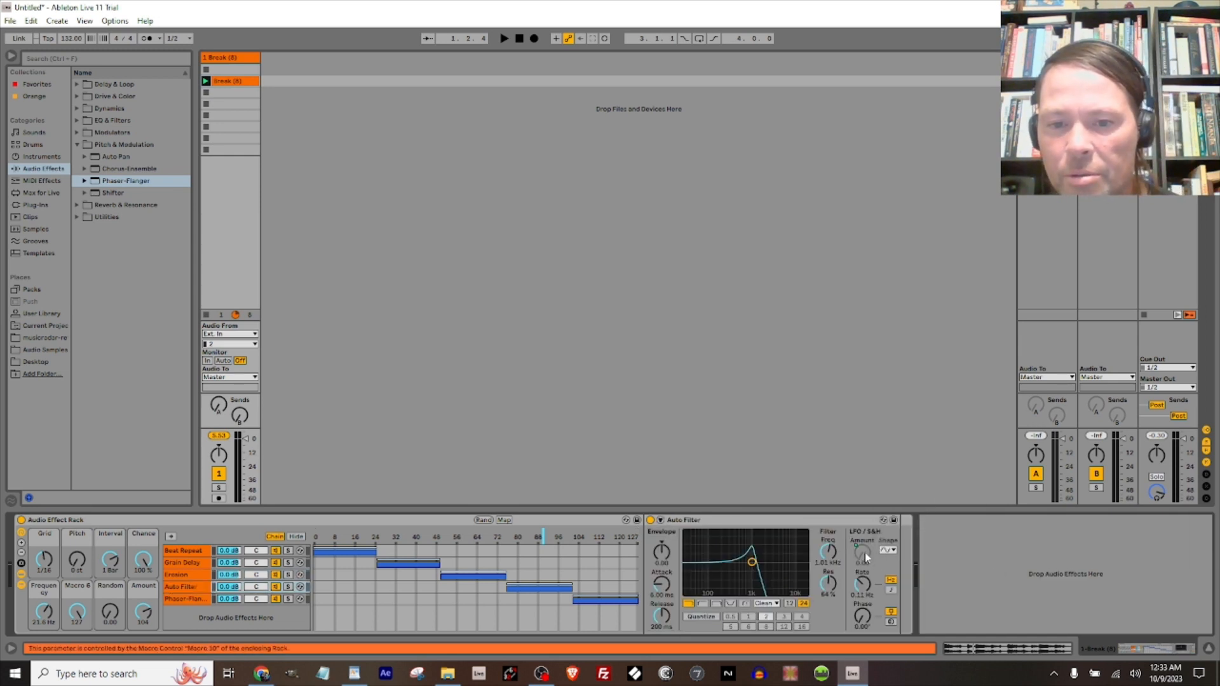
pyautogui.rightClick(832, 554)
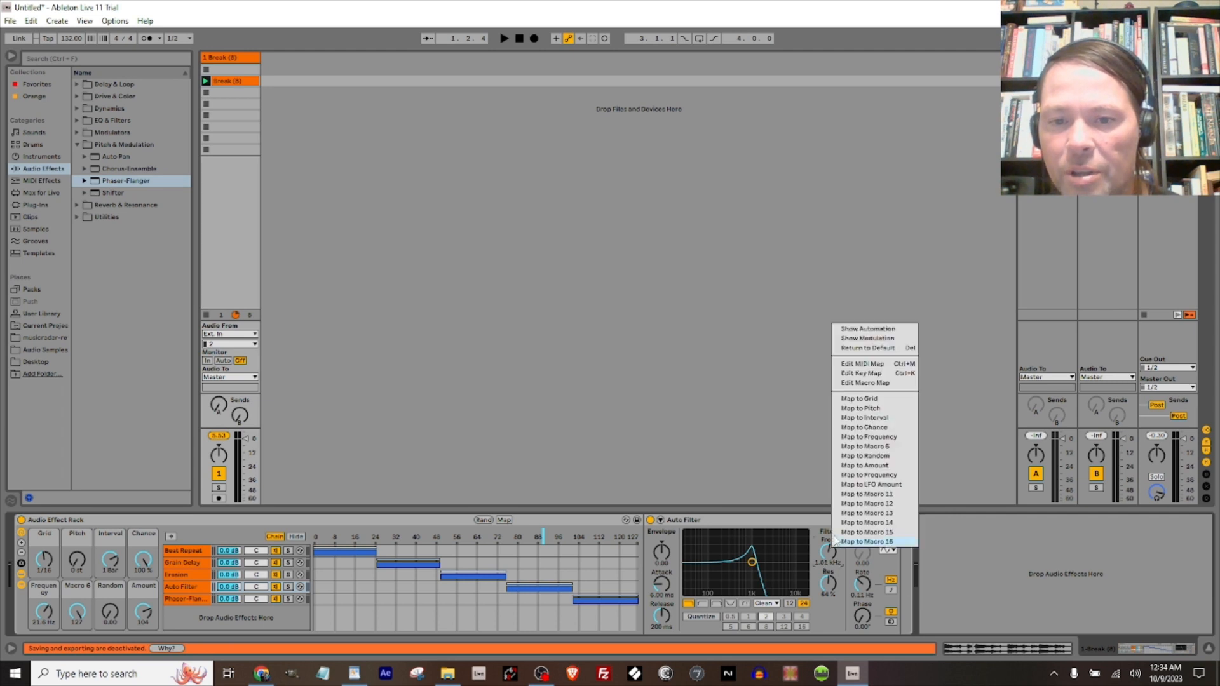
pyautogui.click(849, 495)
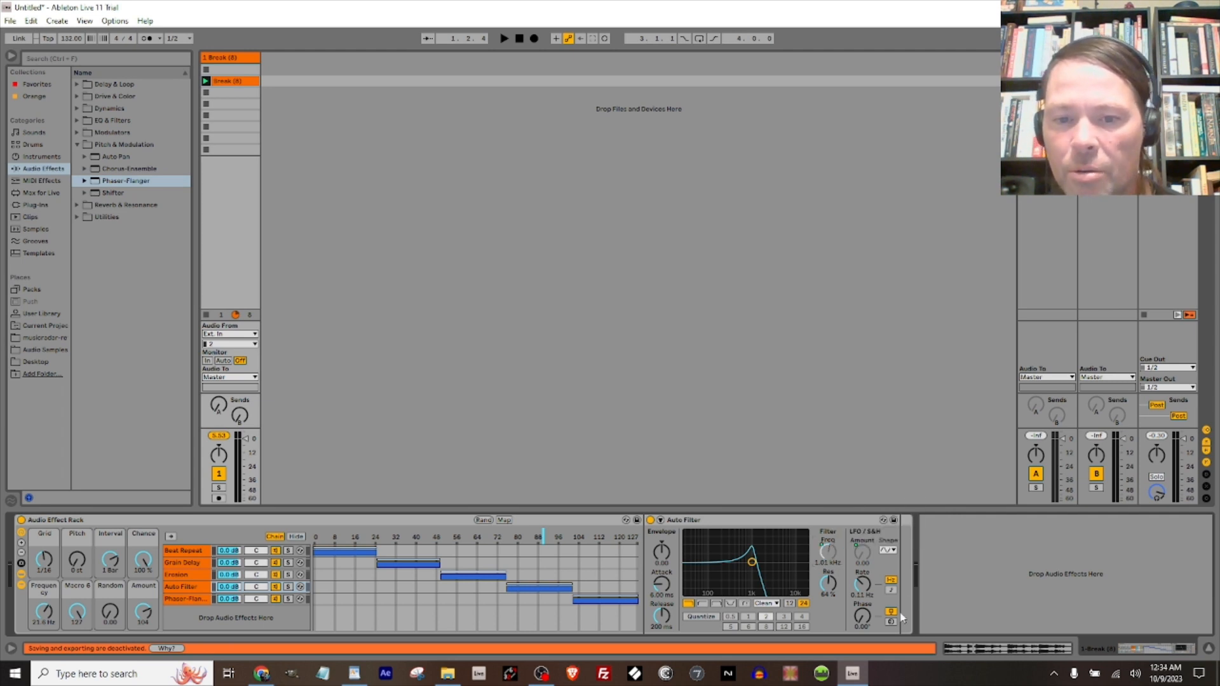
# Lower Auto Filter's resonance to 21 %, then sync its LFO rate to tempo and map that rate to Macro 12
pyautogui.moveTo(830, 581); pyautogui.dragTo(830, 619)
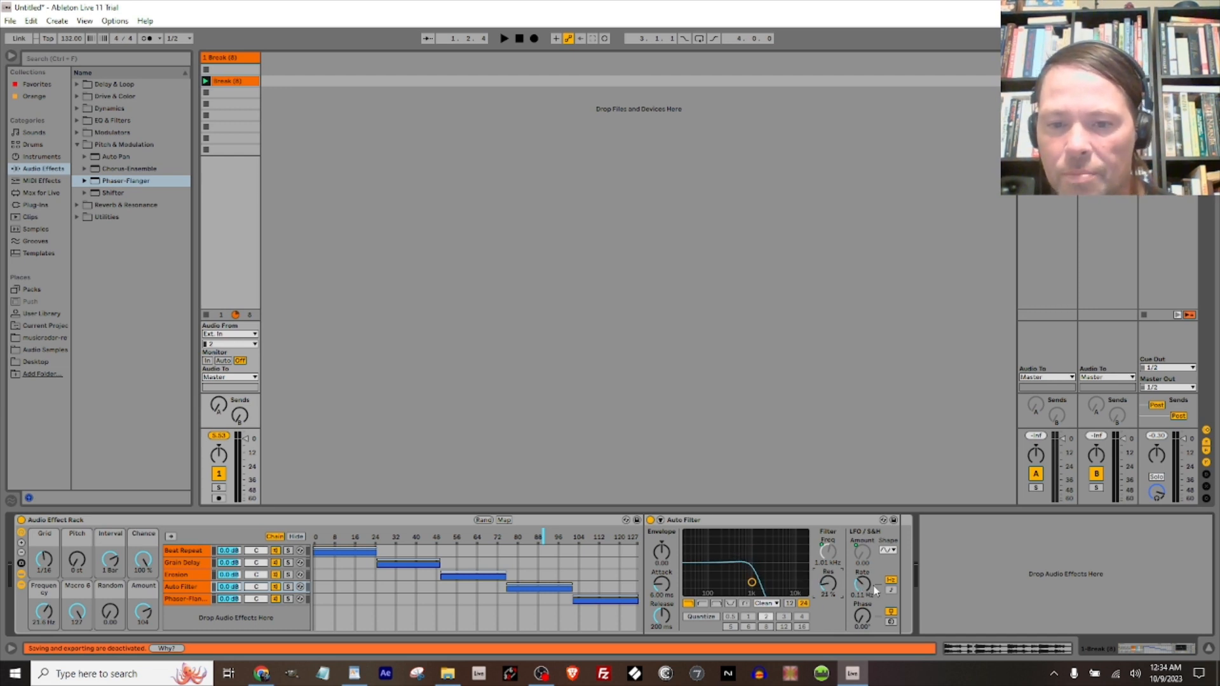
pyautogui.click(891, 591)
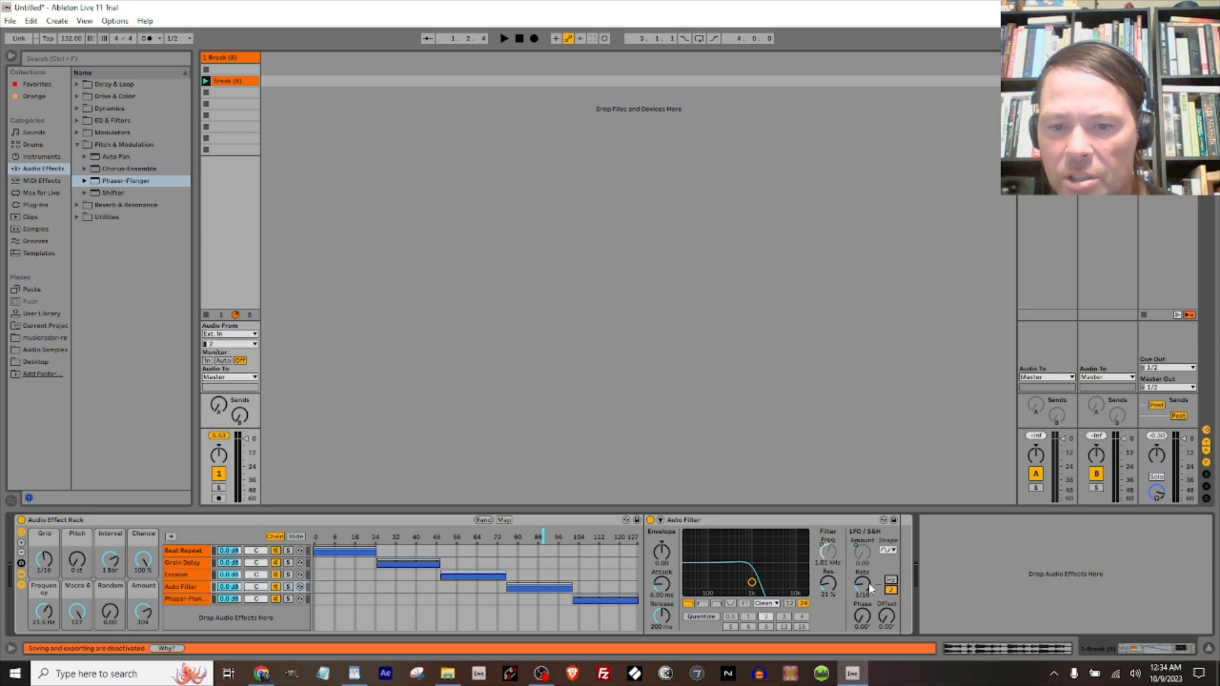
pyautogui.rightClick(871, 583)
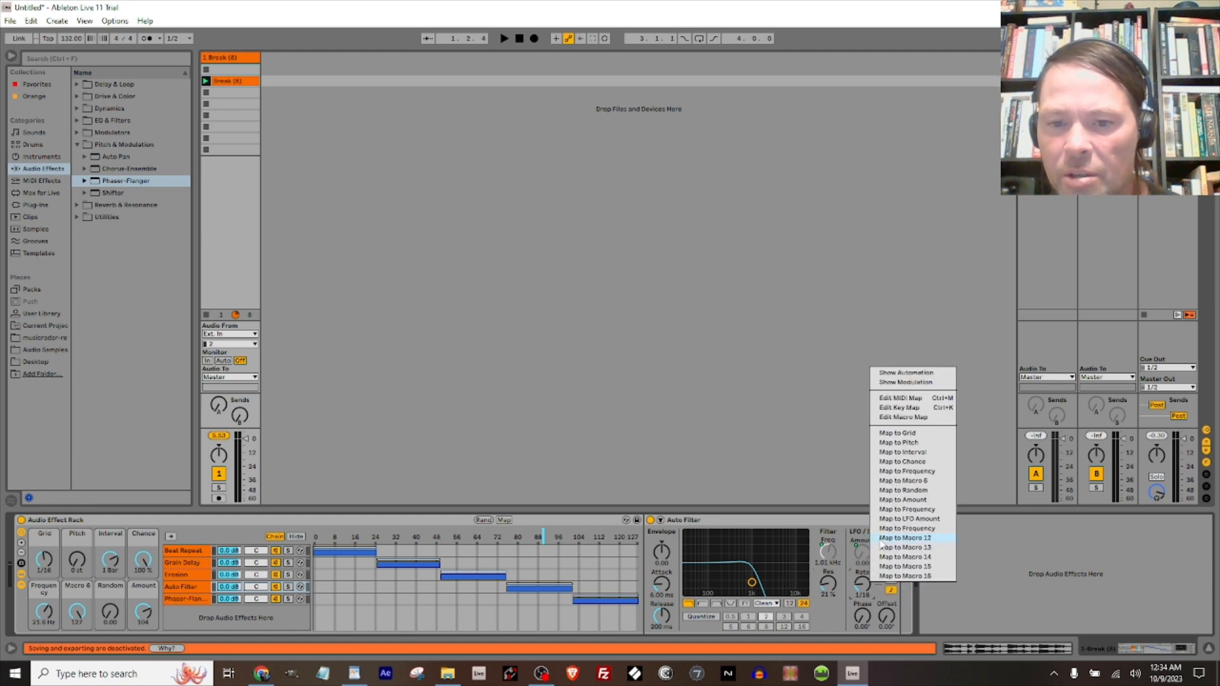
pyautogui.click(885, 530)
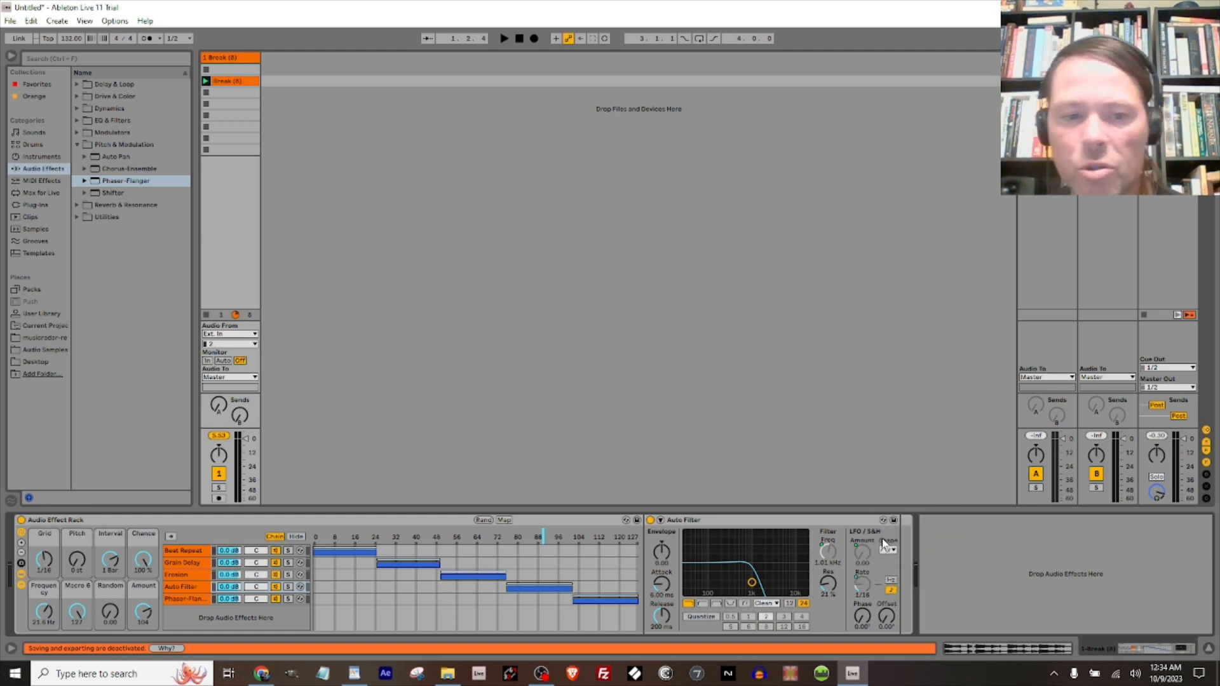
# Move the chain selector to about 115, select the Phaser-Flanger chain, and map its Rate to Macro 13 and Amount to Macro 14
pyautogui.click(607, 535)
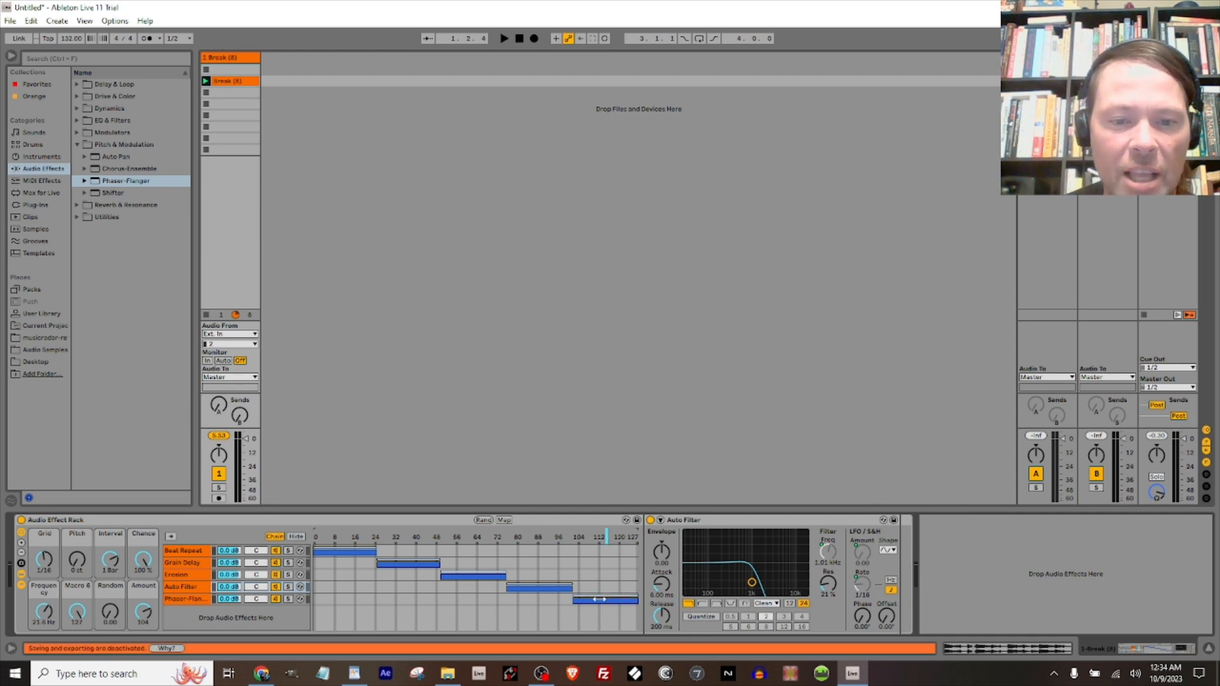
pyautogui.click(184, 599)
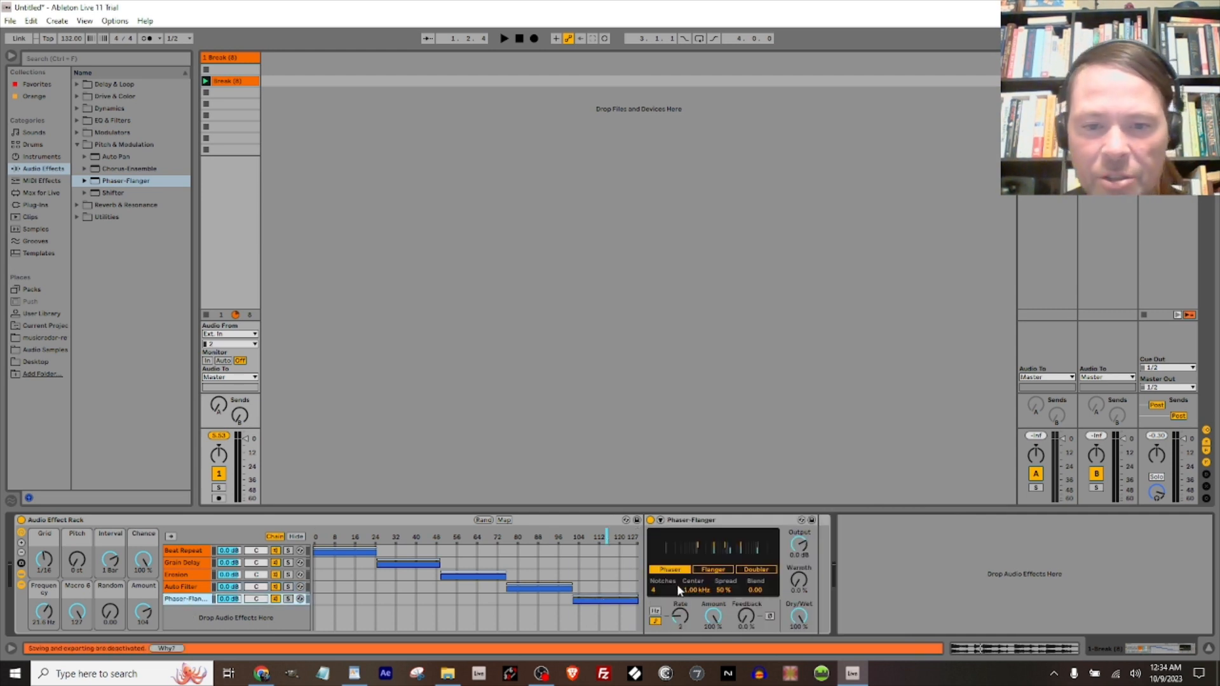
pyautogui.rightClick(679, 615)
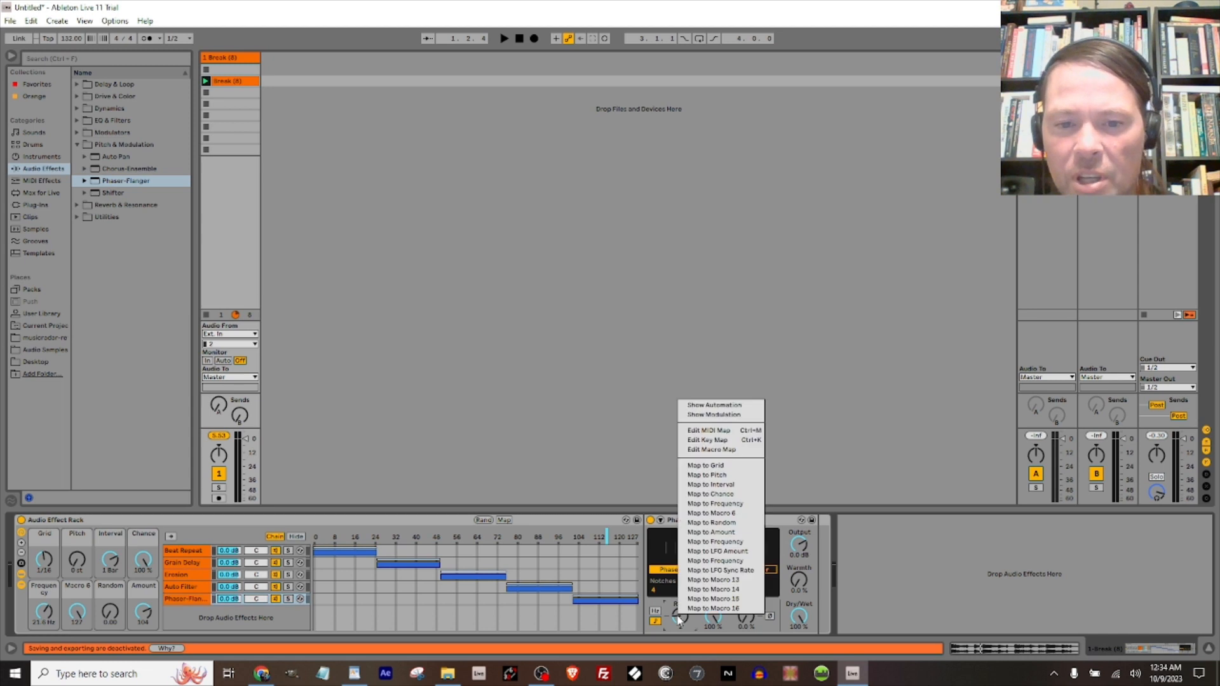
pyautogui.click(701, 580)
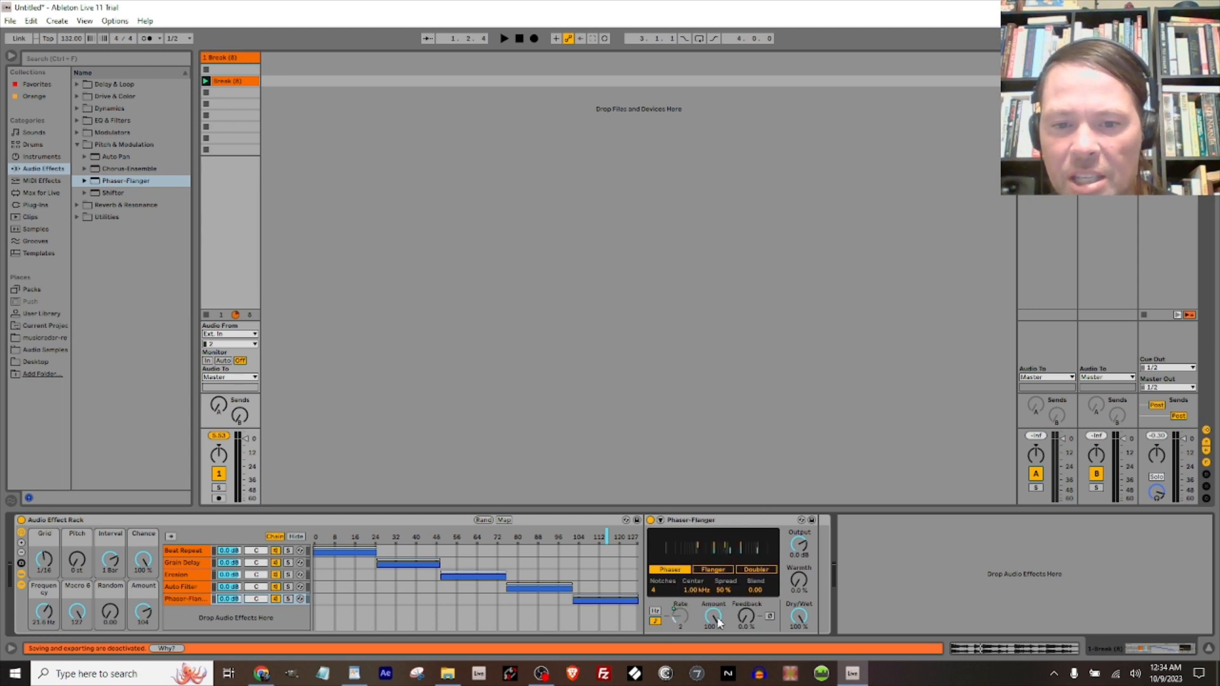
pyautogui.rightClick(717, 619)
pyautogui.click(722, 590)
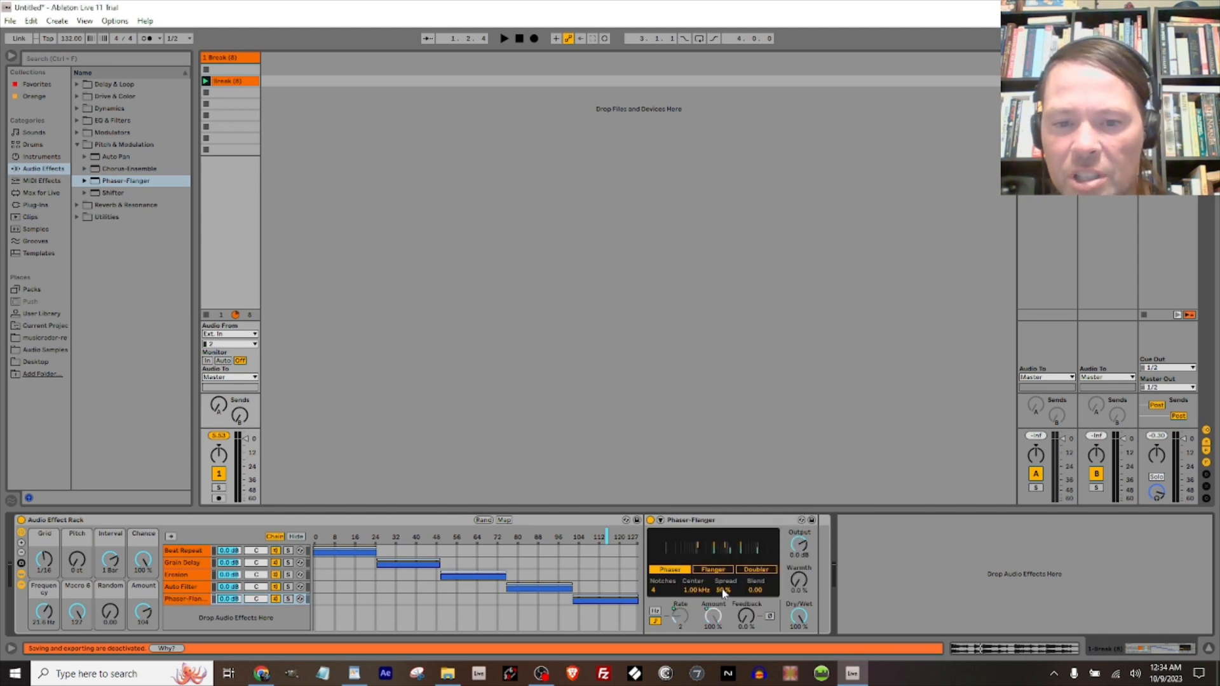
# Map Phaser-Flanger's Feedback to Macro 15 and its Spread to Macro 16
pyautogui.rightClick(741, 617)
pyautogui.click(770, 598)
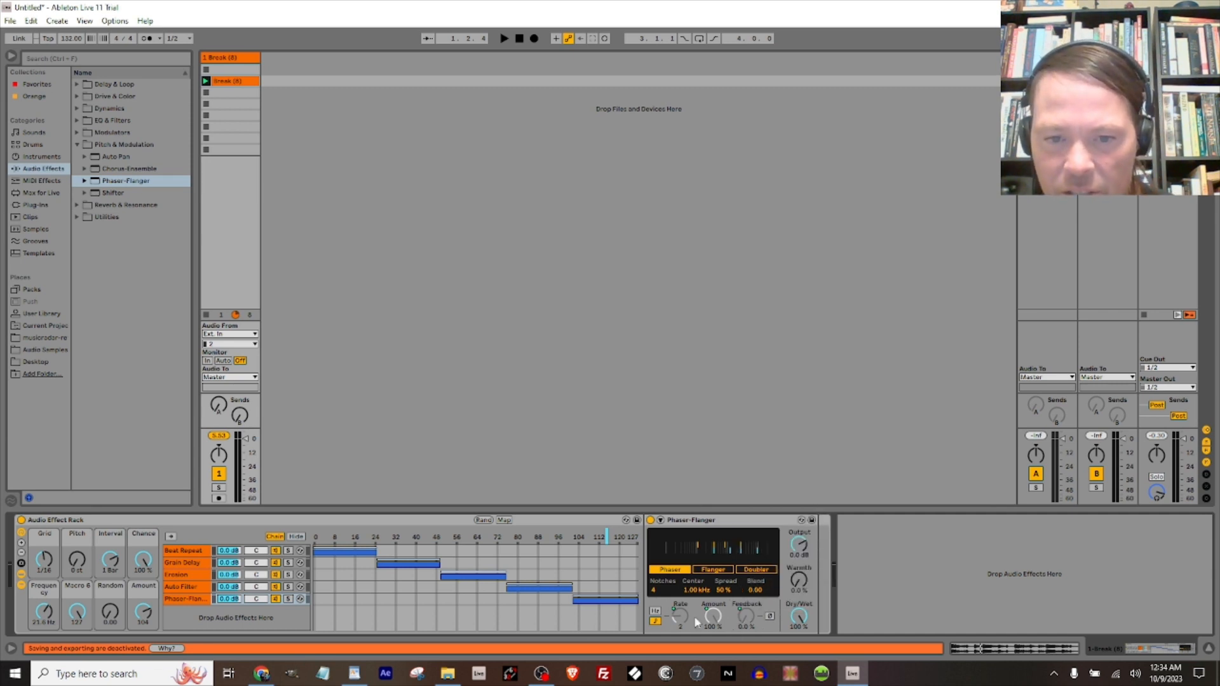
pyautogui.rightClick(718, 591)
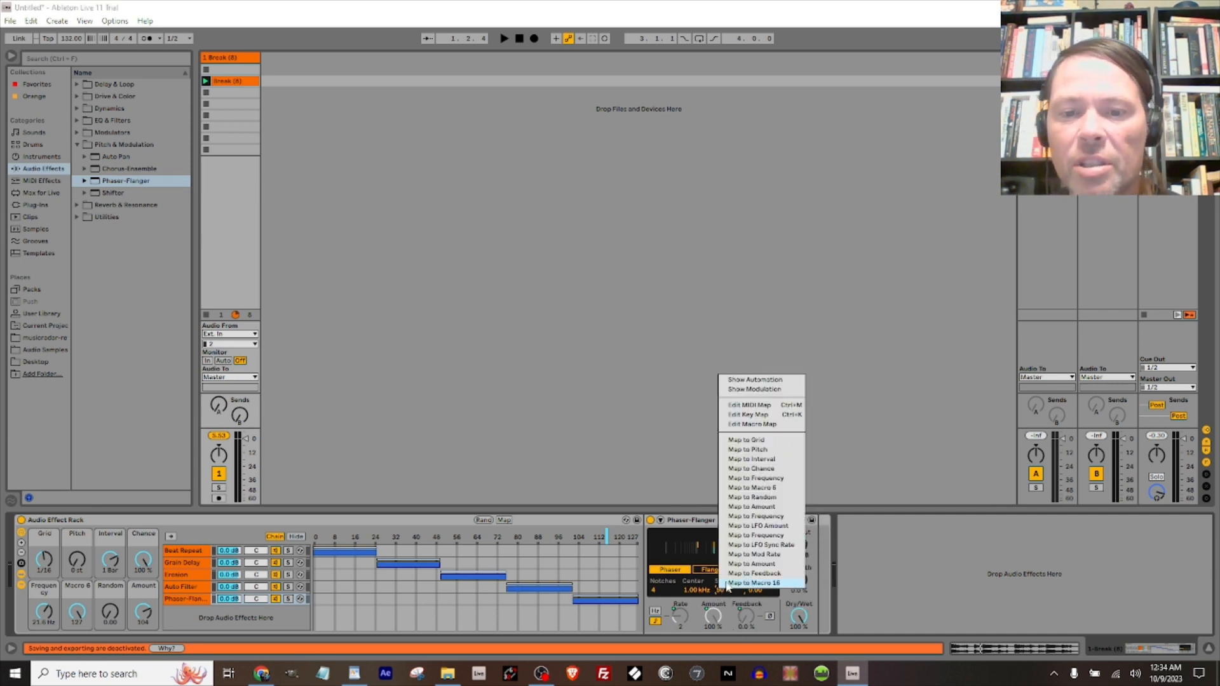
pyautogui.click(730, 583)
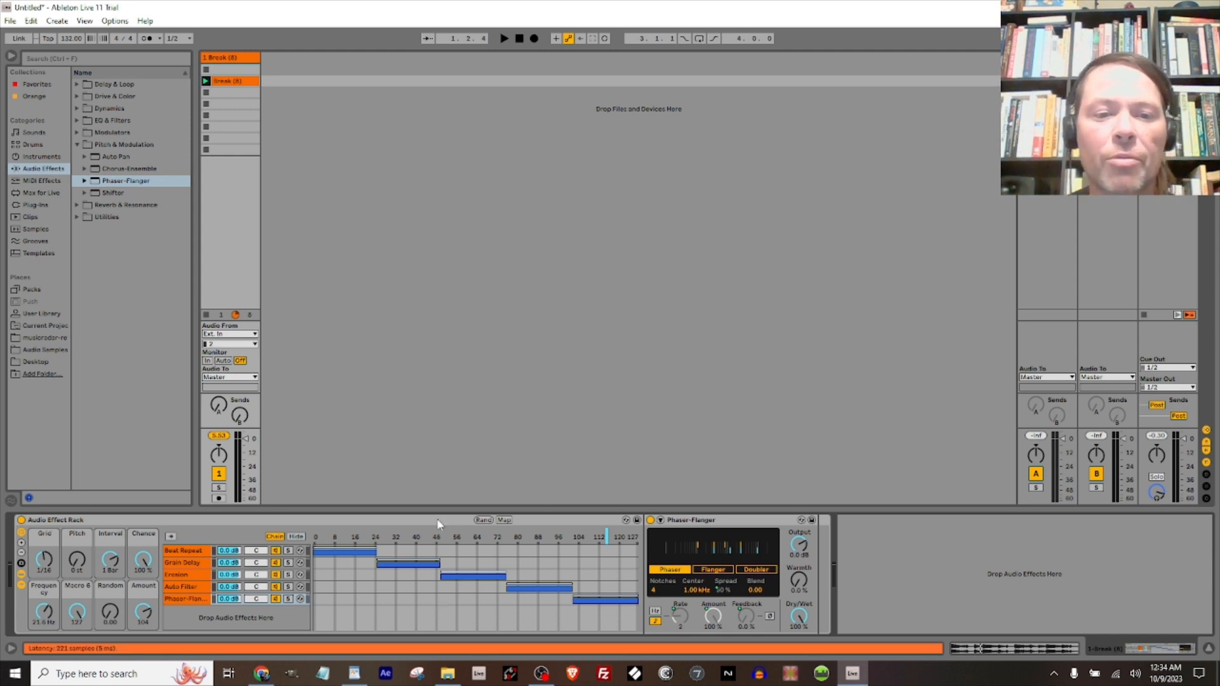
# Play the break while moving the chain selector to about 40, 85 and 8 to audition different effect chains
pyautogui.press('space')
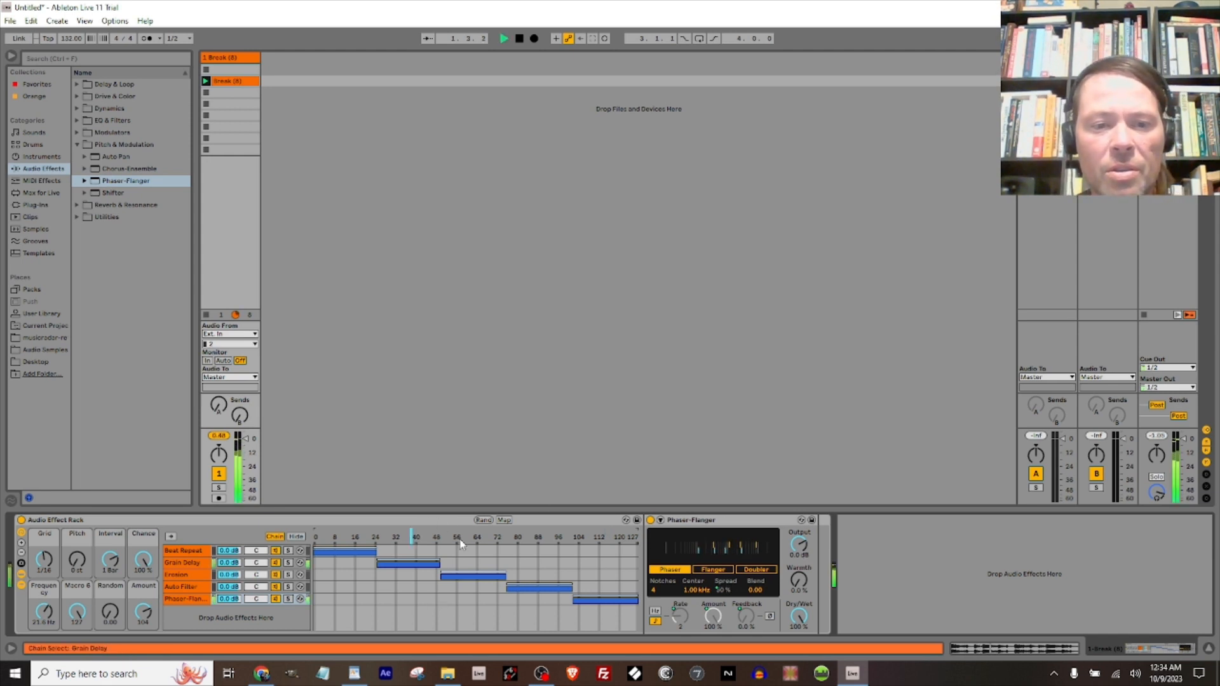
pyautogui.click(528, 536)
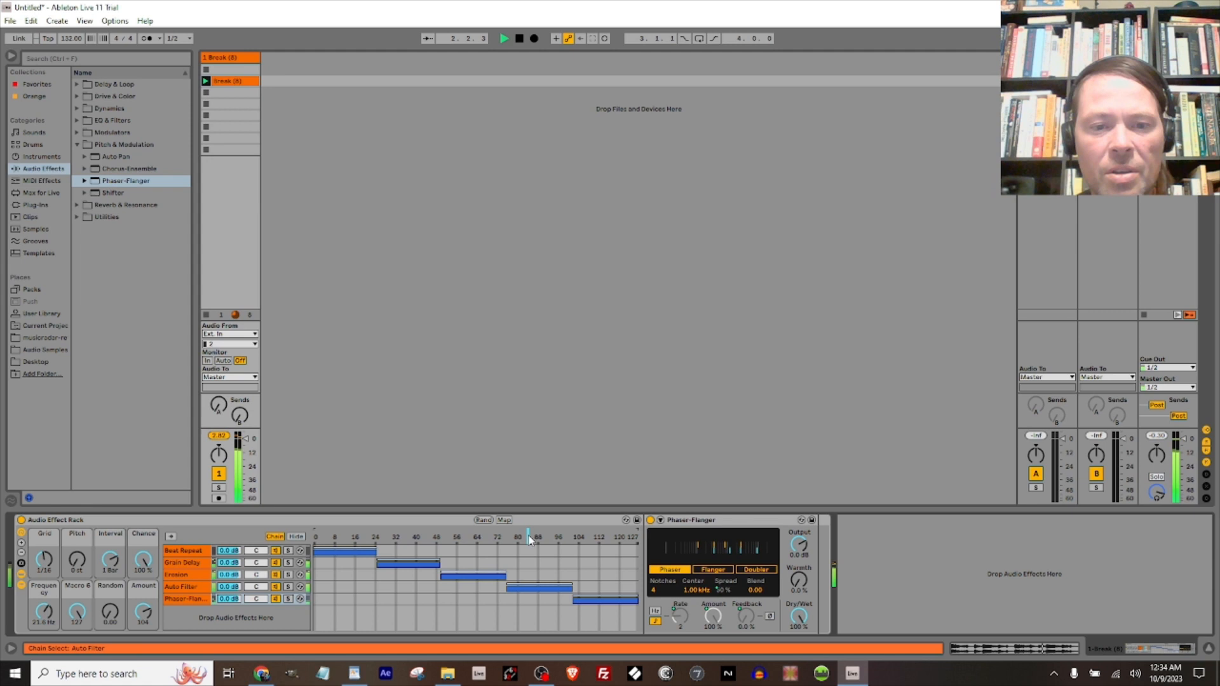
pyautogui.click(336, 536)
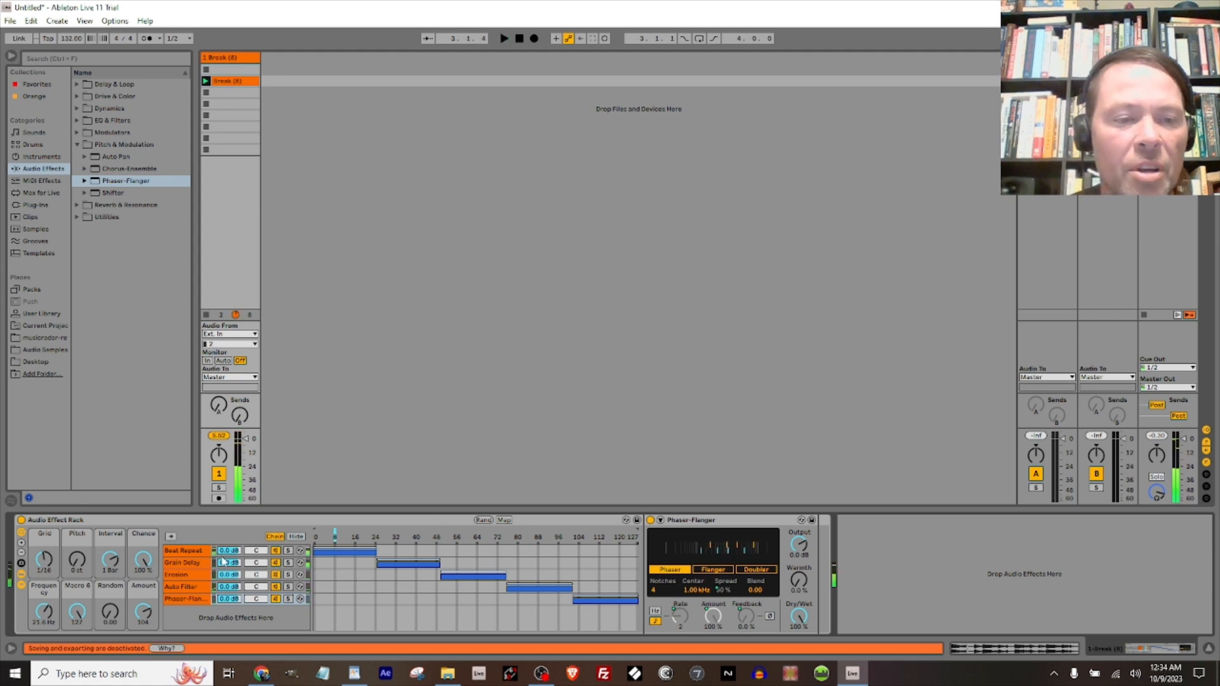
# Hide the rack's chain zones and add the Max for Live Device Randomizer to the rack as a new chain
pyautogui.click(296, 537)
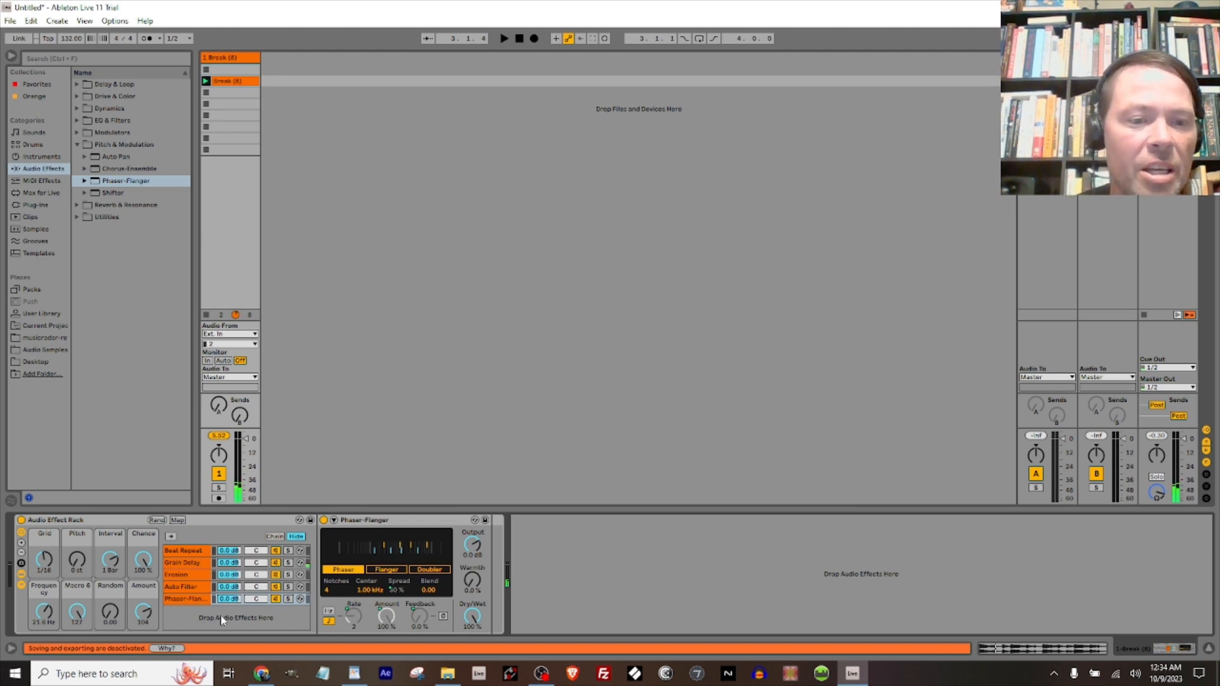
pyautogui.click(37, 192)
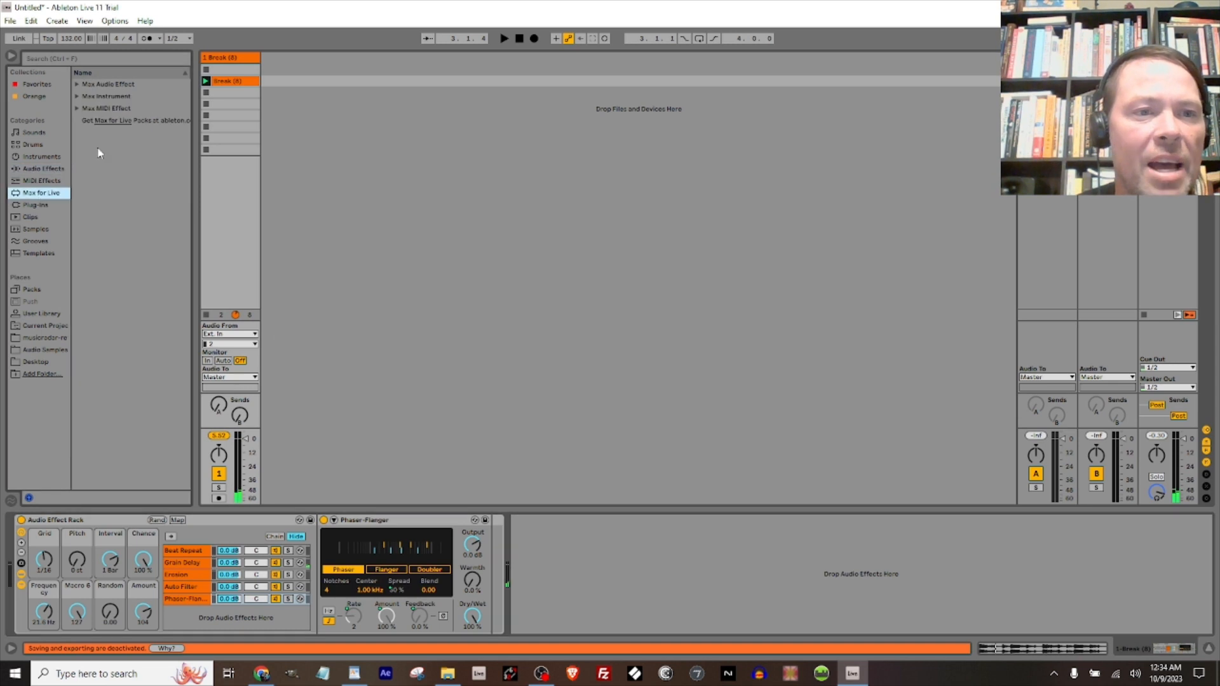
pyautogui.click(77, 84)
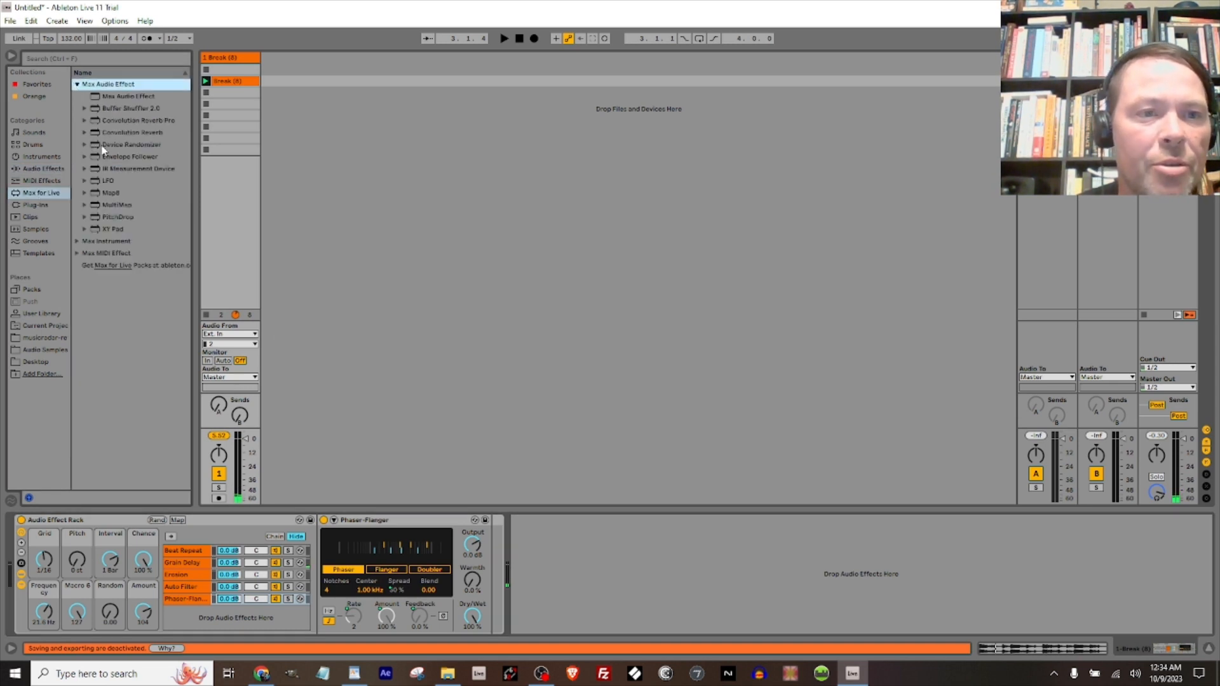
pyautogui.moveTo(98, 146); pyautogui.dragTo(191, 622)
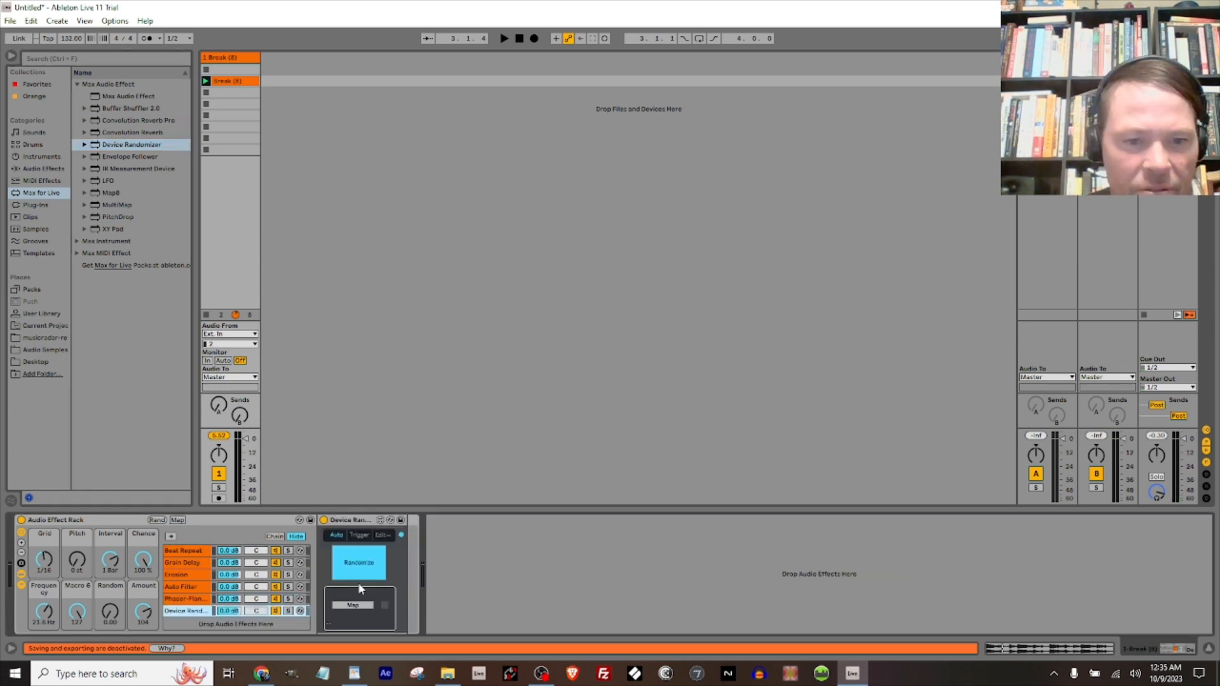
# Map Device Randomizer to the whole Audio Effect Rack and play the break to audition the randomized macros
pyautogui.click(356, 605)
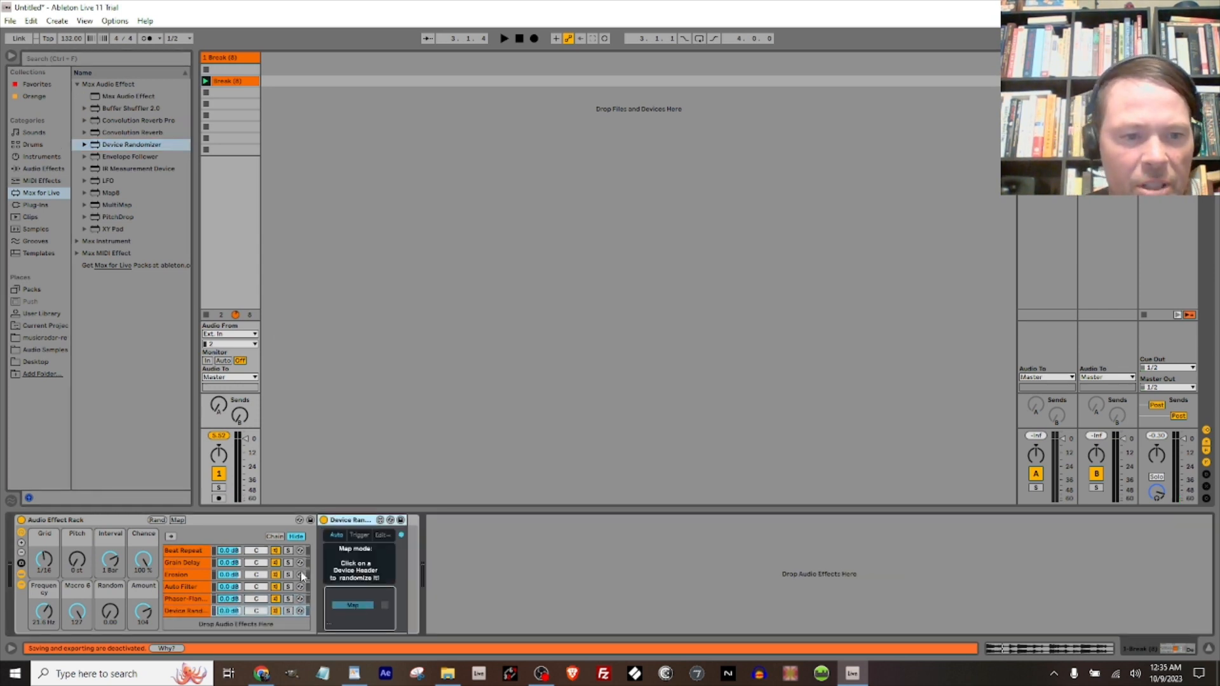
pyautogui.click(105, 523)
pyautogui.press('space')
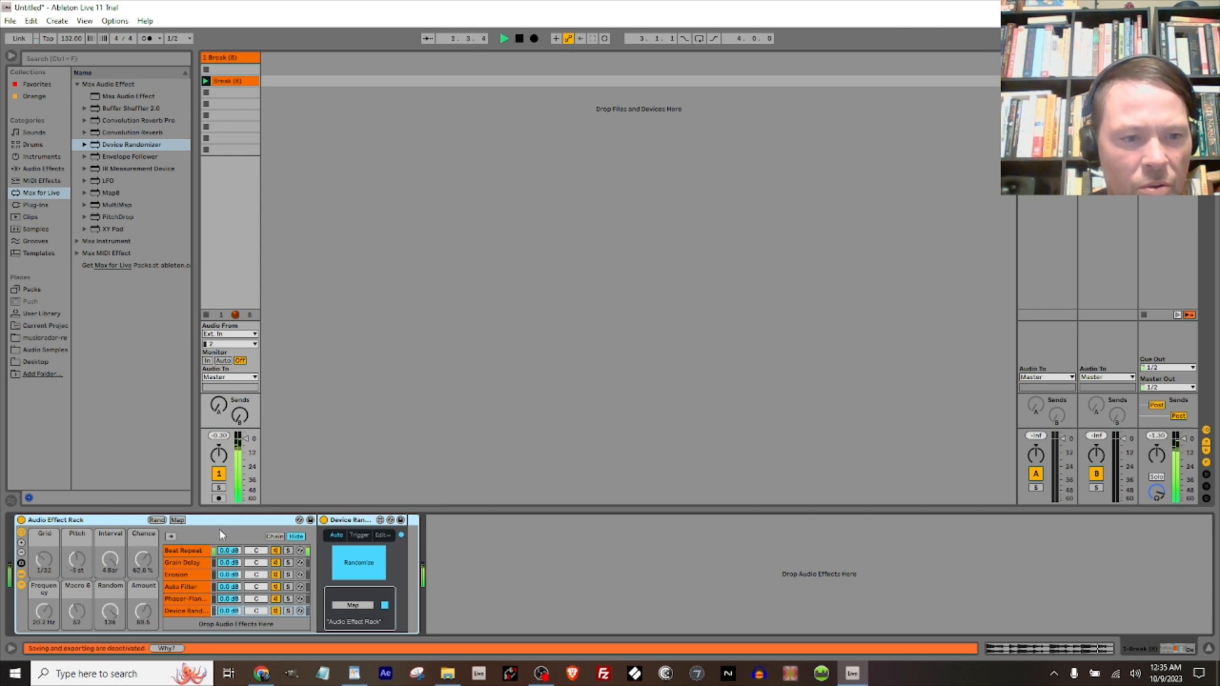
pyautogui.press('space')
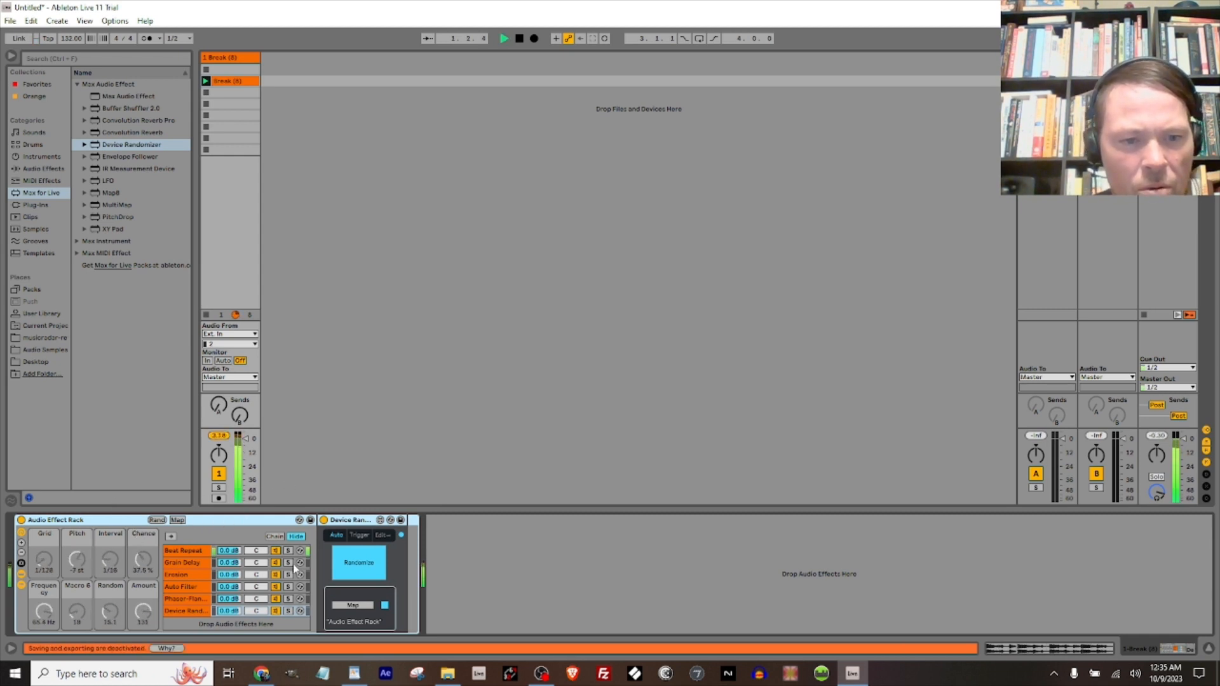
pyautogui.press('space')
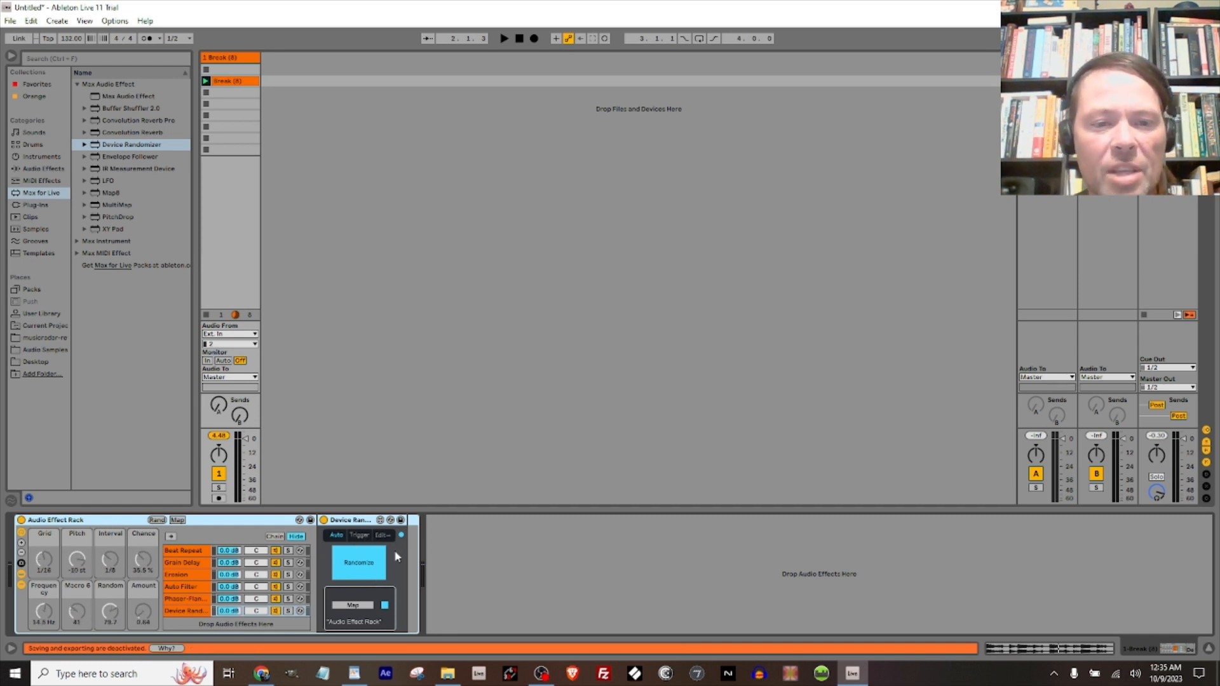
# Sync Device Randomizer's random frequency to tempo at 1/1, lower its smoothing to 2.50 %, and play the break
pyautogui.click(401, 536)
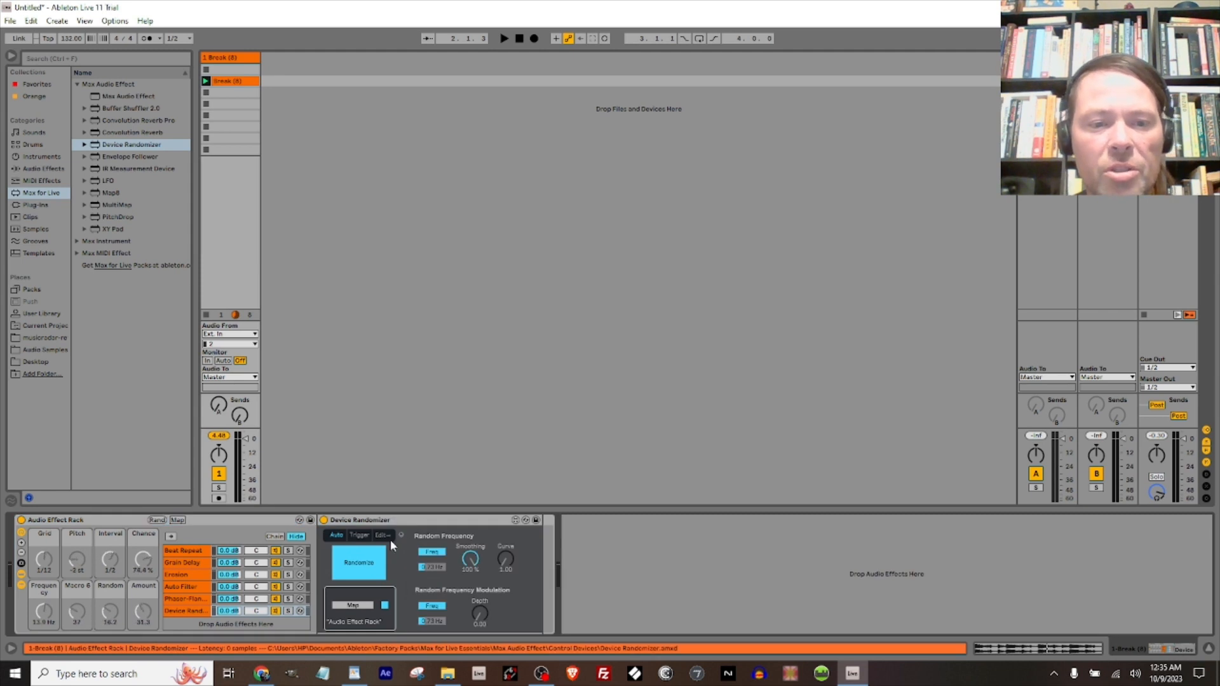
pyautogui.click(431, 552)
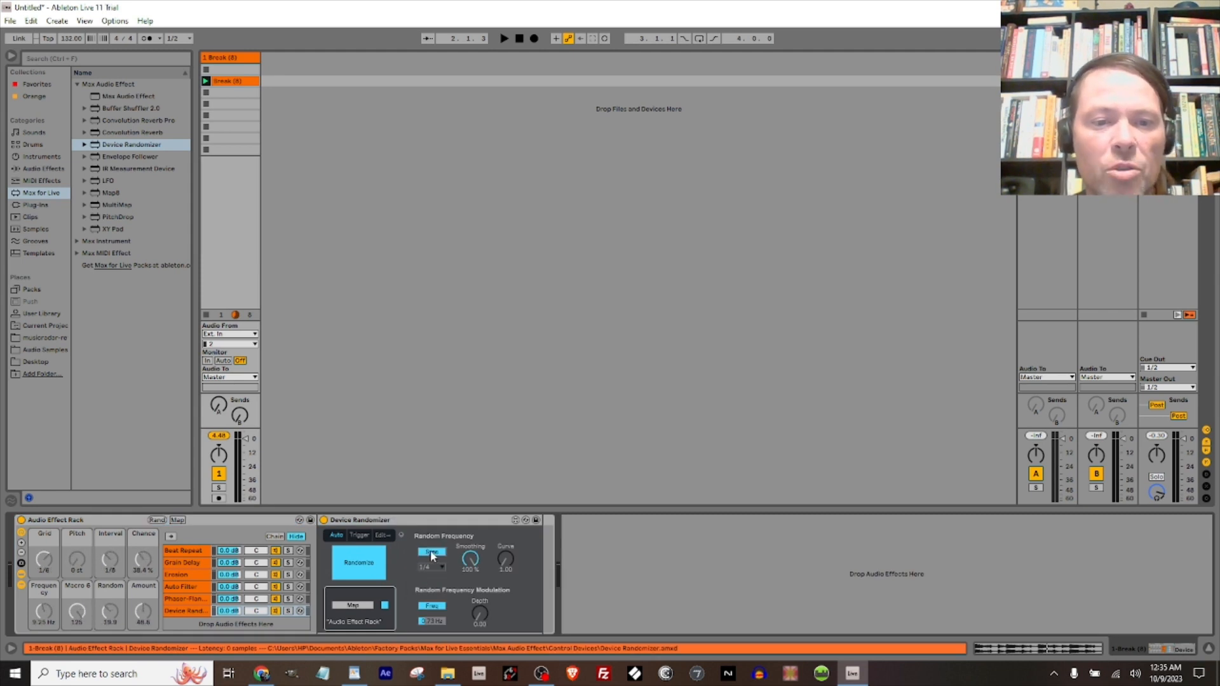
pyautogui.click(437, 572)
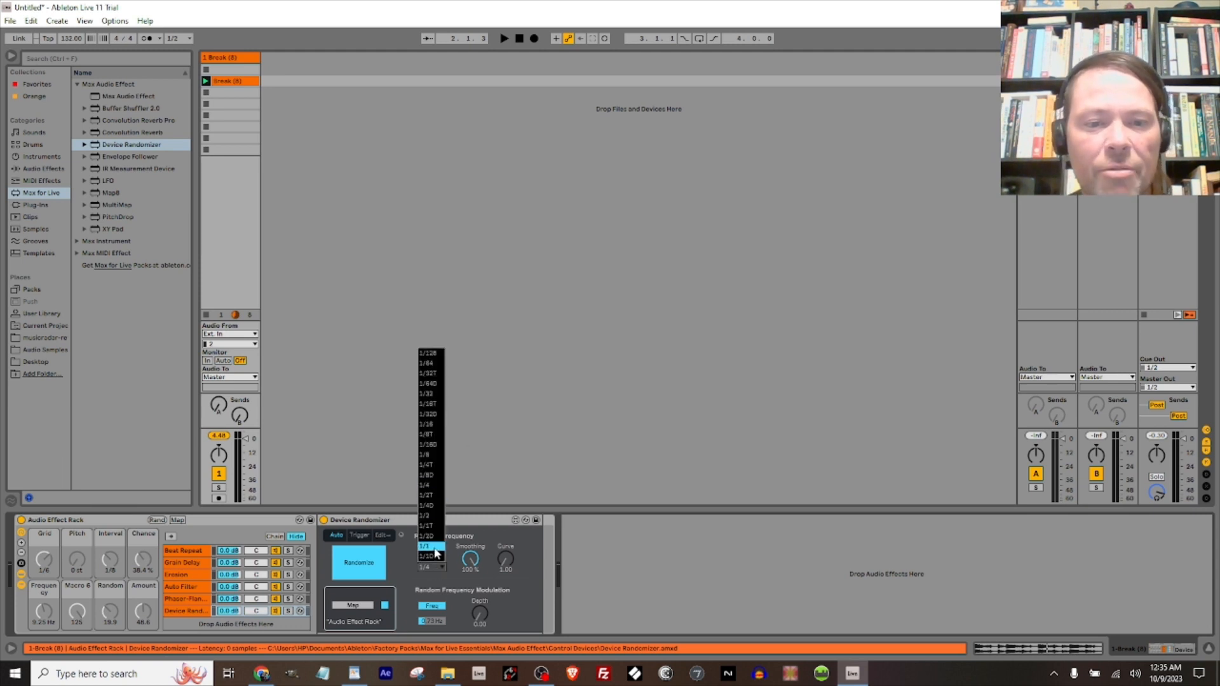
pyautogui.click(434, 548)
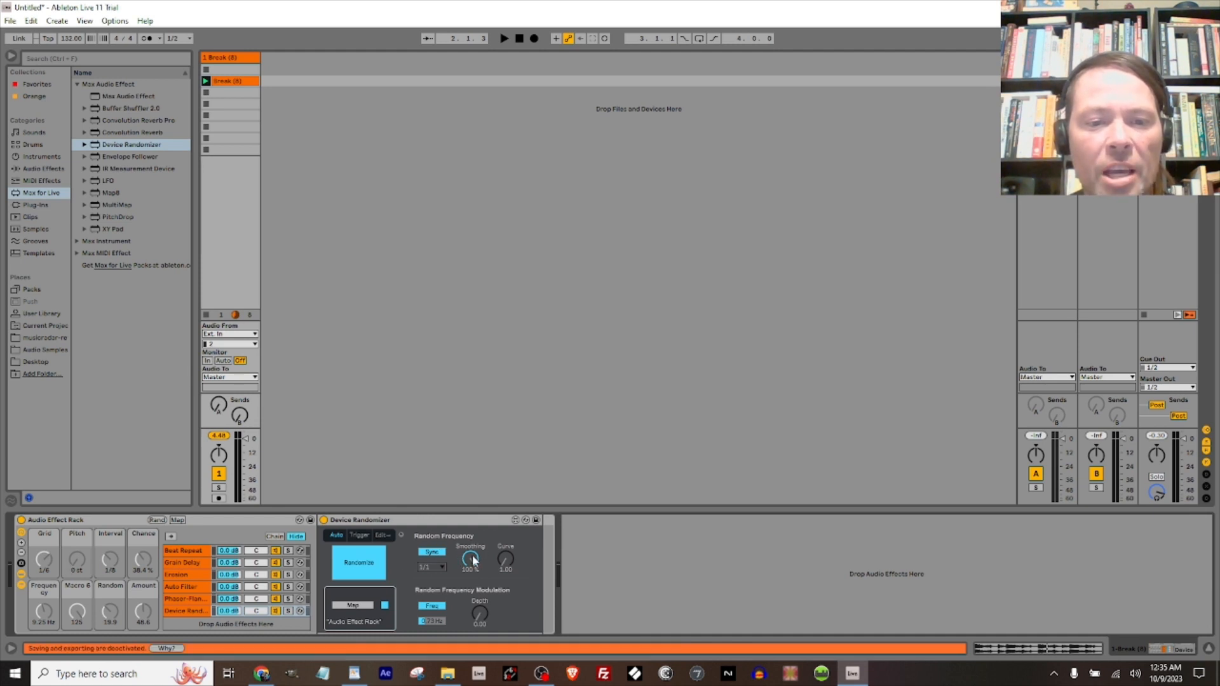
pyautogui.moveTo(473, 559); pyautogui.dragTo(473, 617)
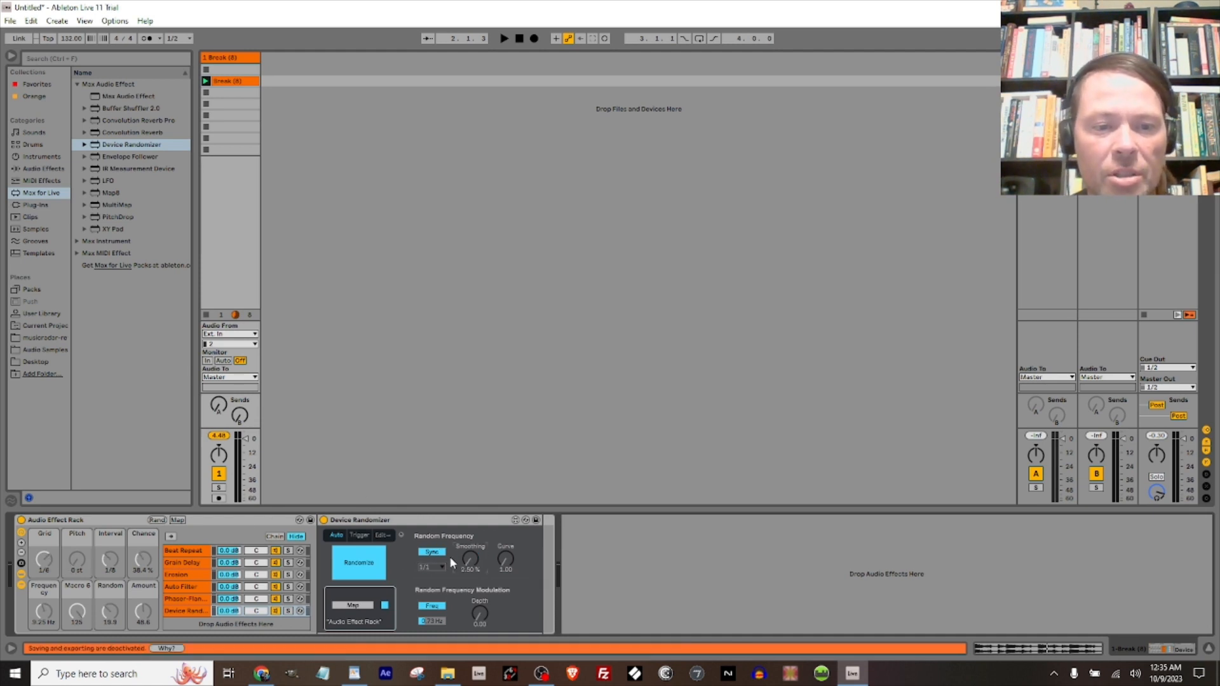
pyautogui.press('space')
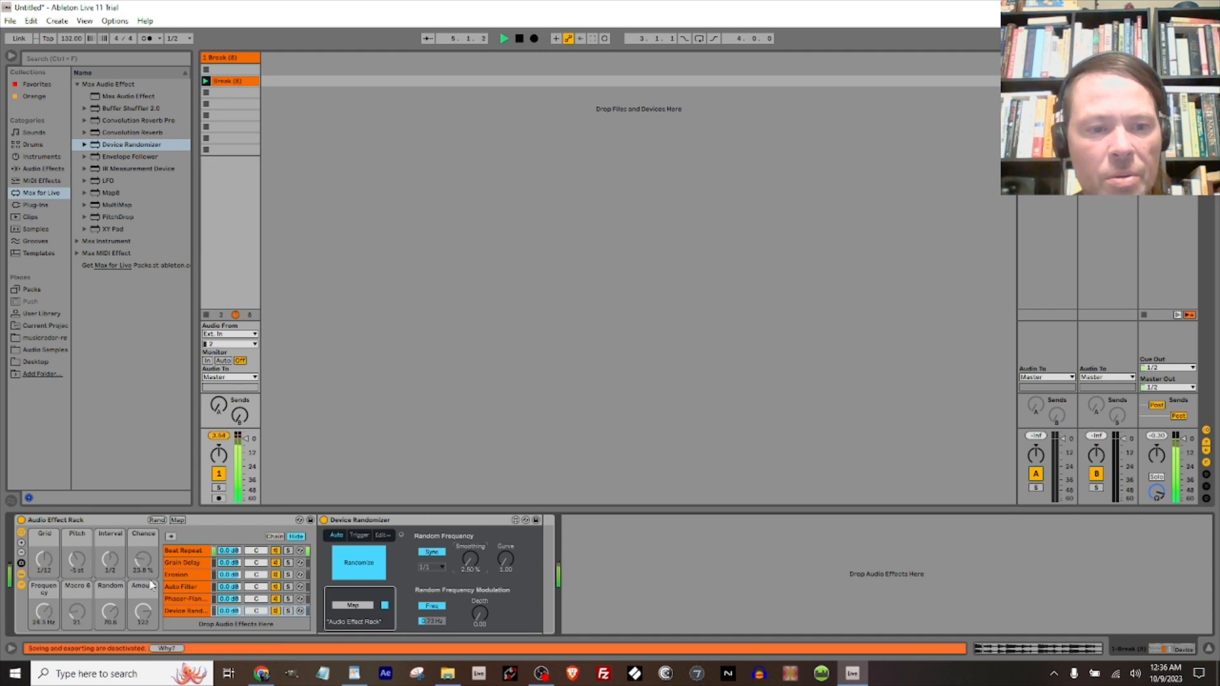
# Show the rack's chain zones, add a Max for Live LFO after the rack, and sync its rate to 1/2
pyautogui.click(275, 537)
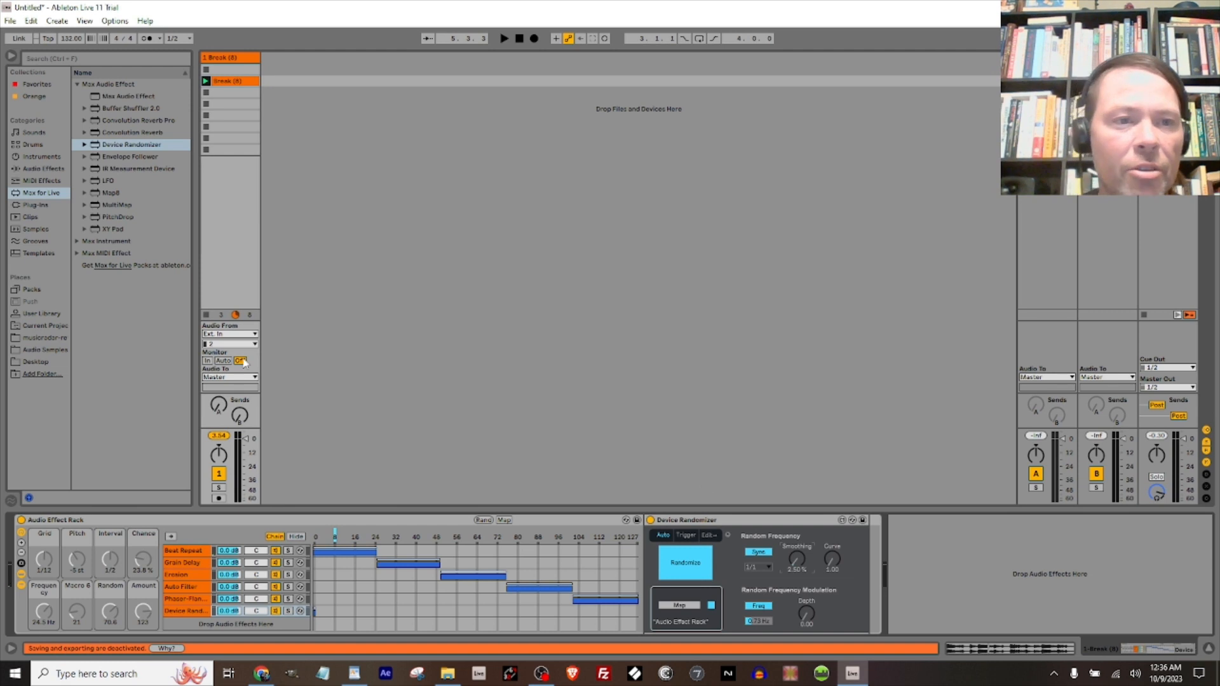
pyautogui.click(97, 183)
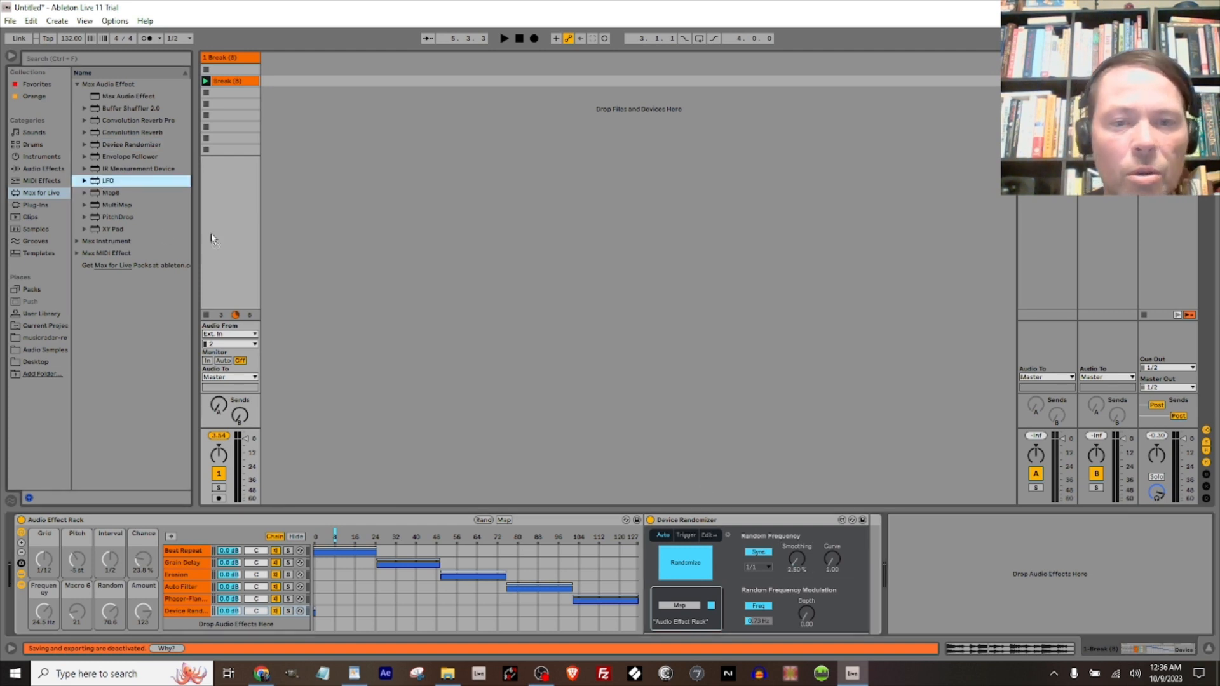
pyautogui.moveTo(927, 555); pyautogui.dragTo(927, 555)
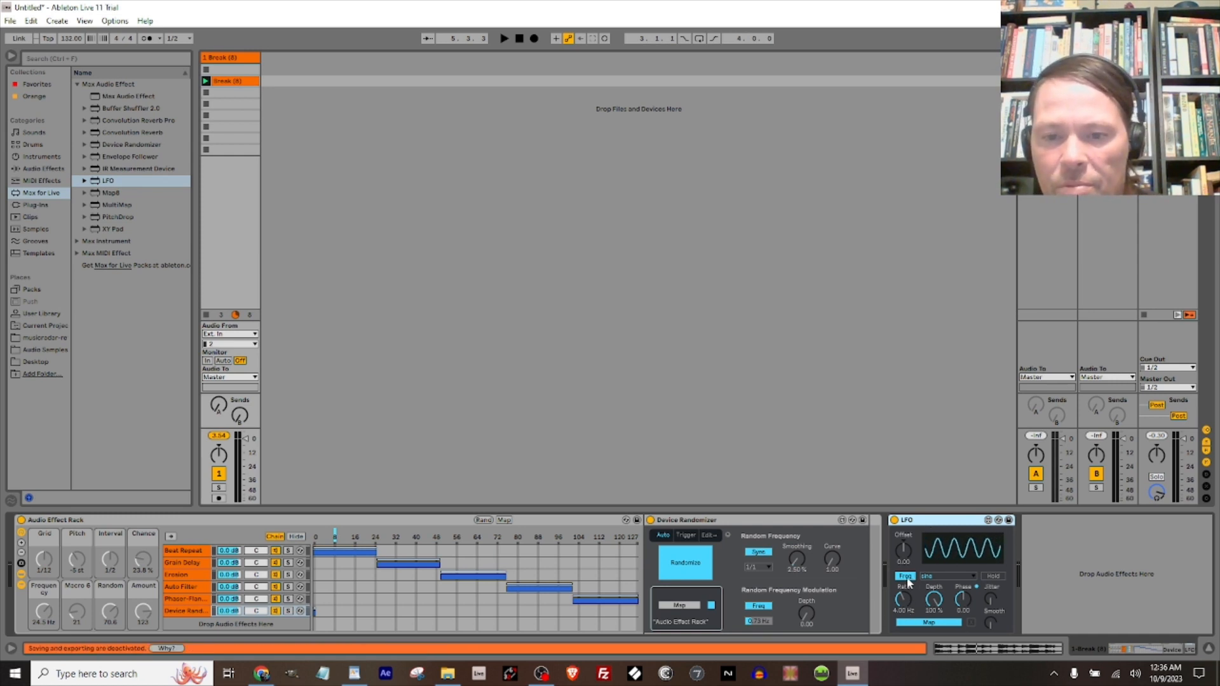
pyautogui.click(907, 576)
pyautogui.moveTo(904, 597); pyautogui.dragTo(904, 591)
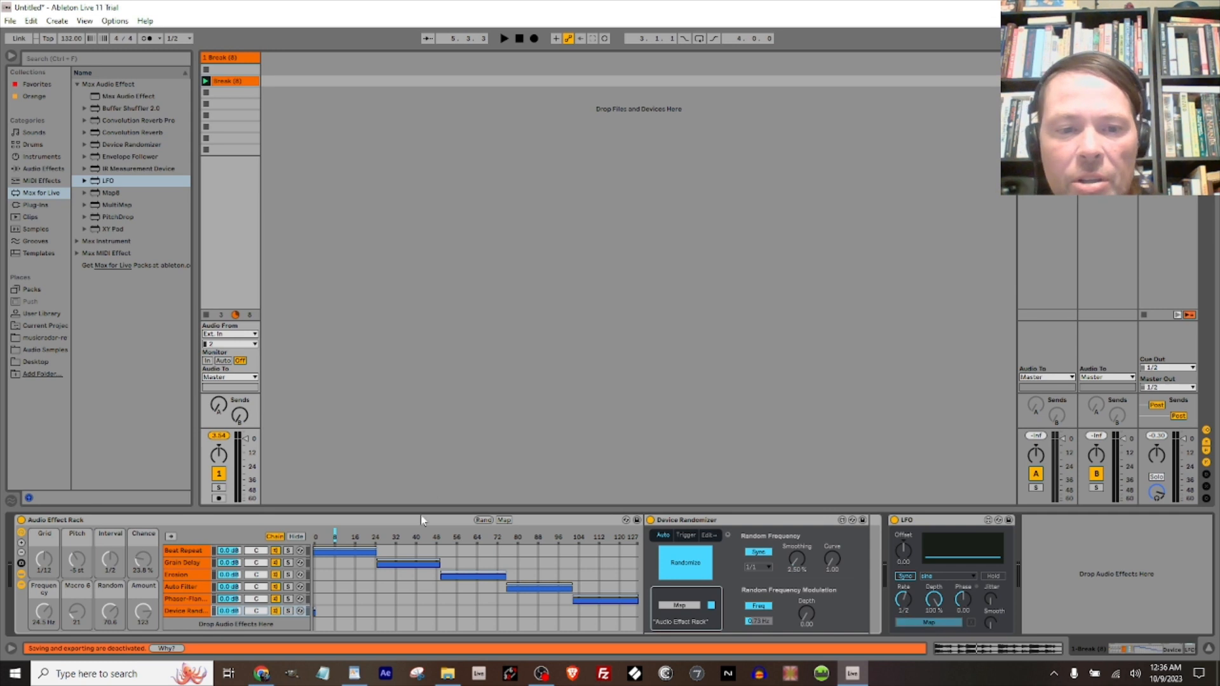
# Map the LFO to the rack's Chain Selector and play the break to audition the modulation
pyautogui.click(318, 541)
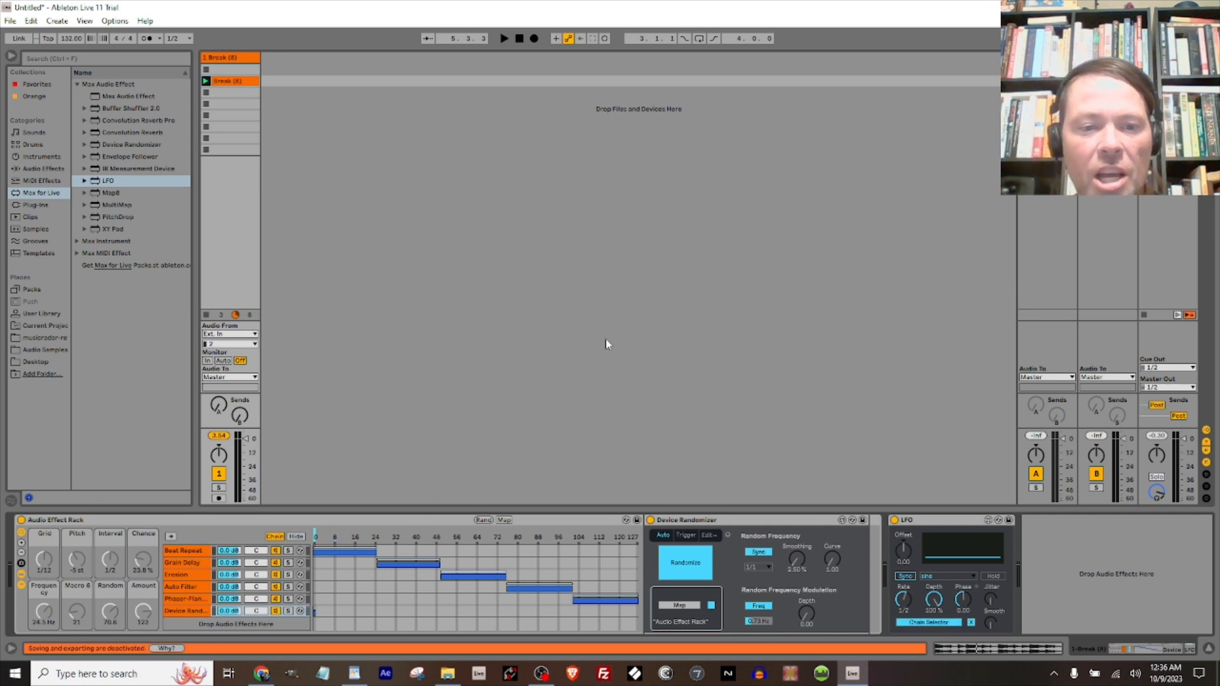
pyautogui.press('space')
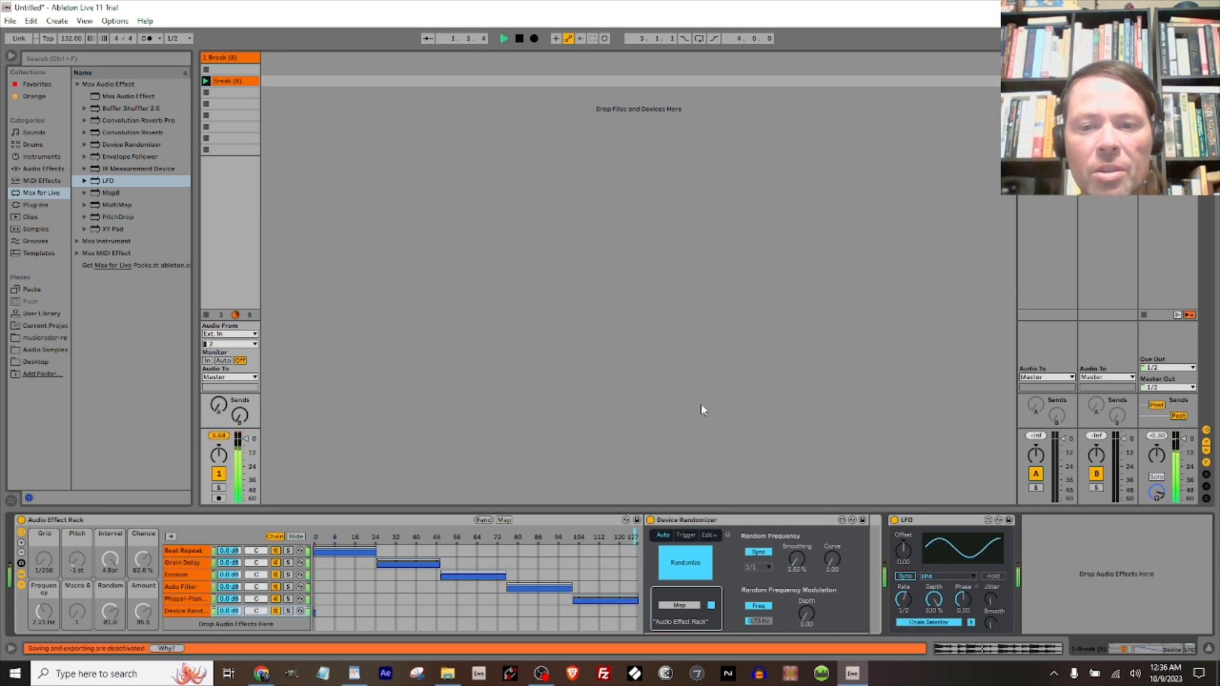
pyautogui.press('space')
# Set the LFO waveform to random and play the break to audition the random effect switching
pyautogui.click(947, 576)
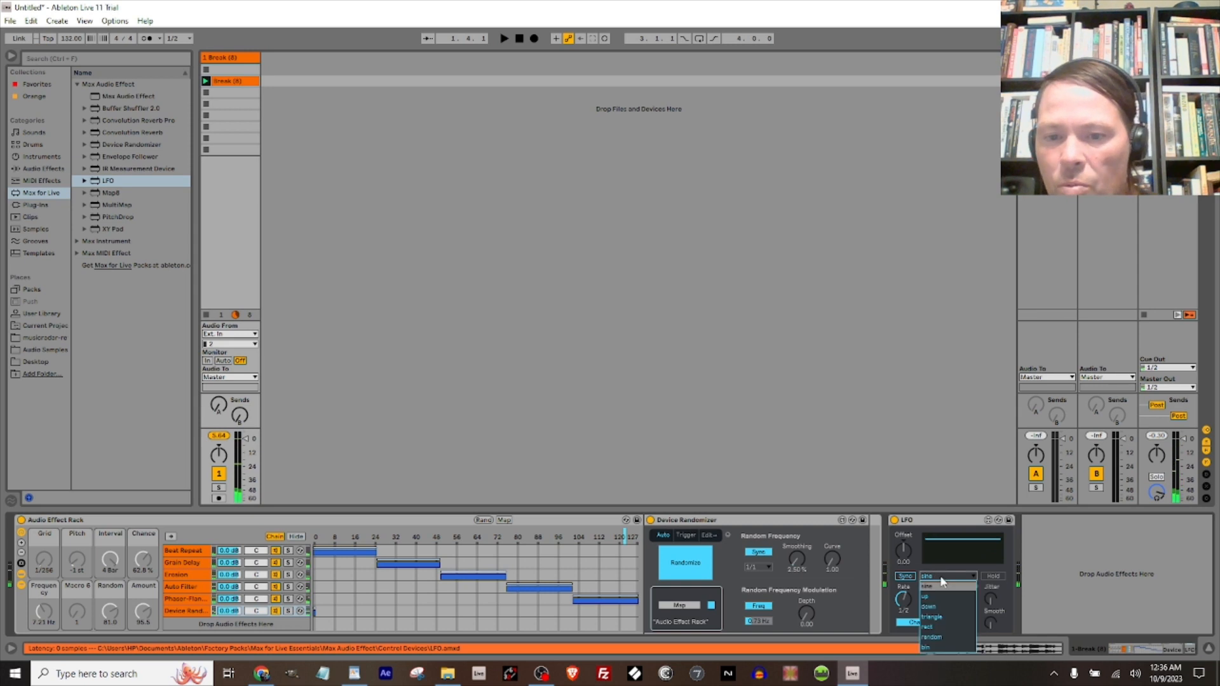
pyautogui.click(939, 637)
pyautogui.press('space')
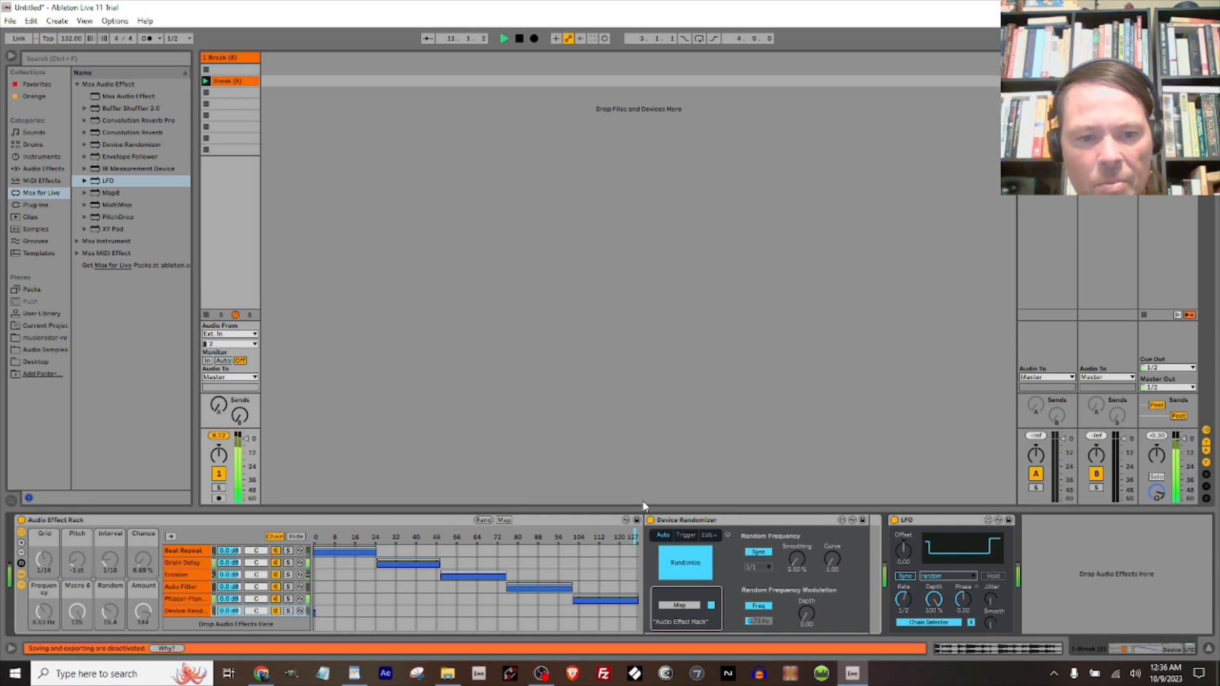
pyautogui.press('space')
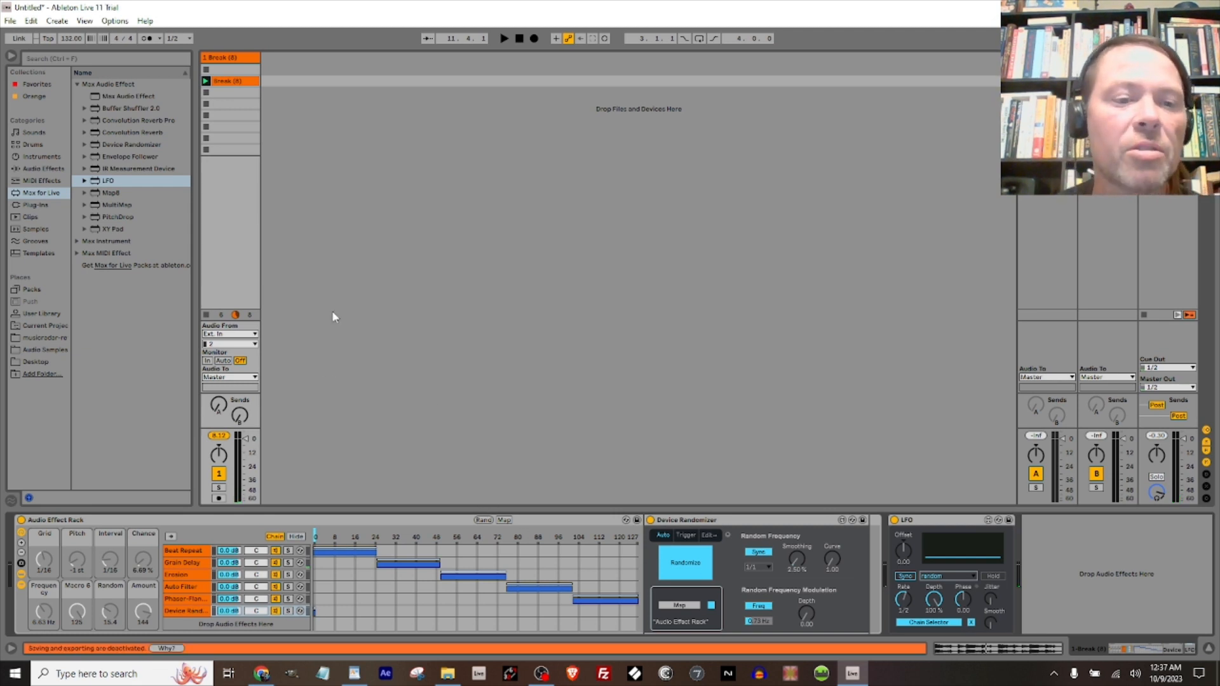
# Load Break (2).wav through Break (12).wav from the Desktop's Breaks folder into the clip slots below the existing break, and select the first clip
pyautogui.click(39, 352)
pyautogui.scroll(-3, 108, 309)
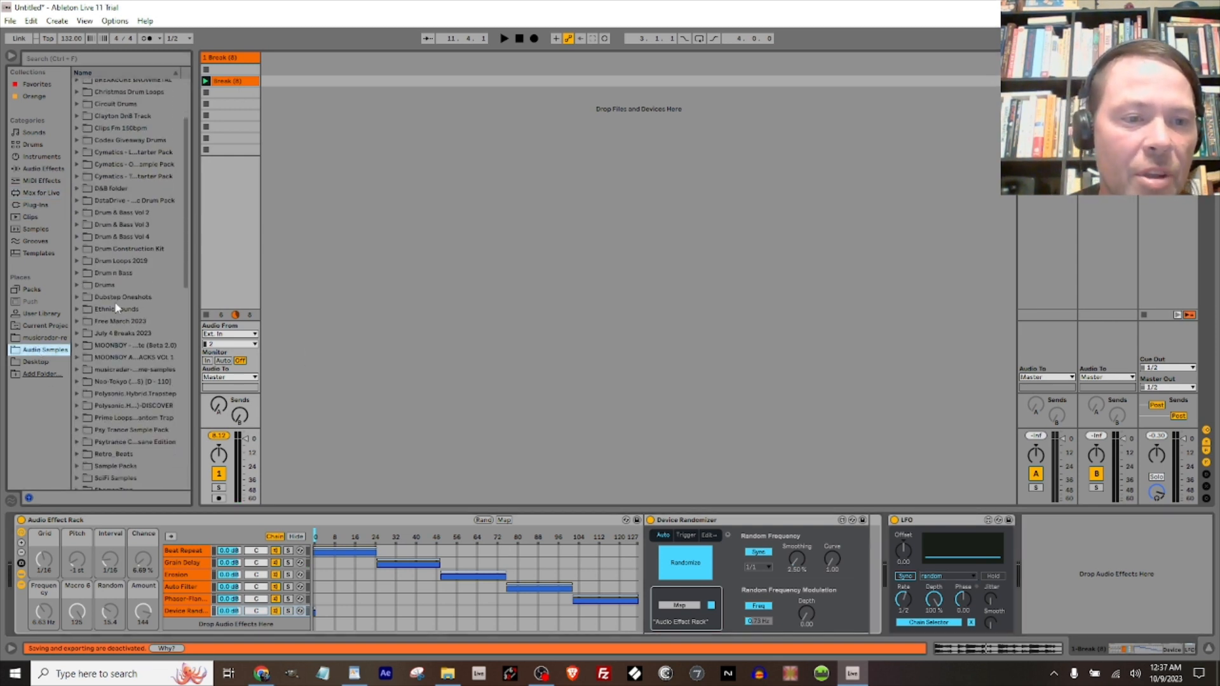
pyautogui.scroll(-9, 104, 322)
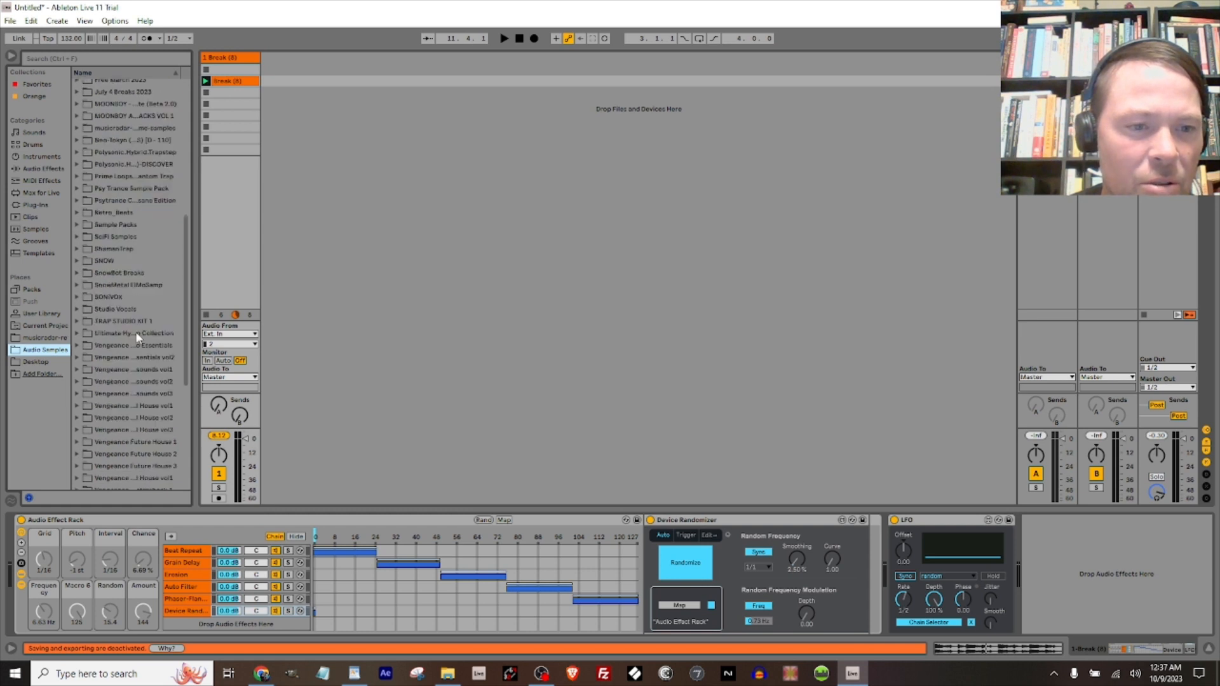
pyautogui.click(51, 365)
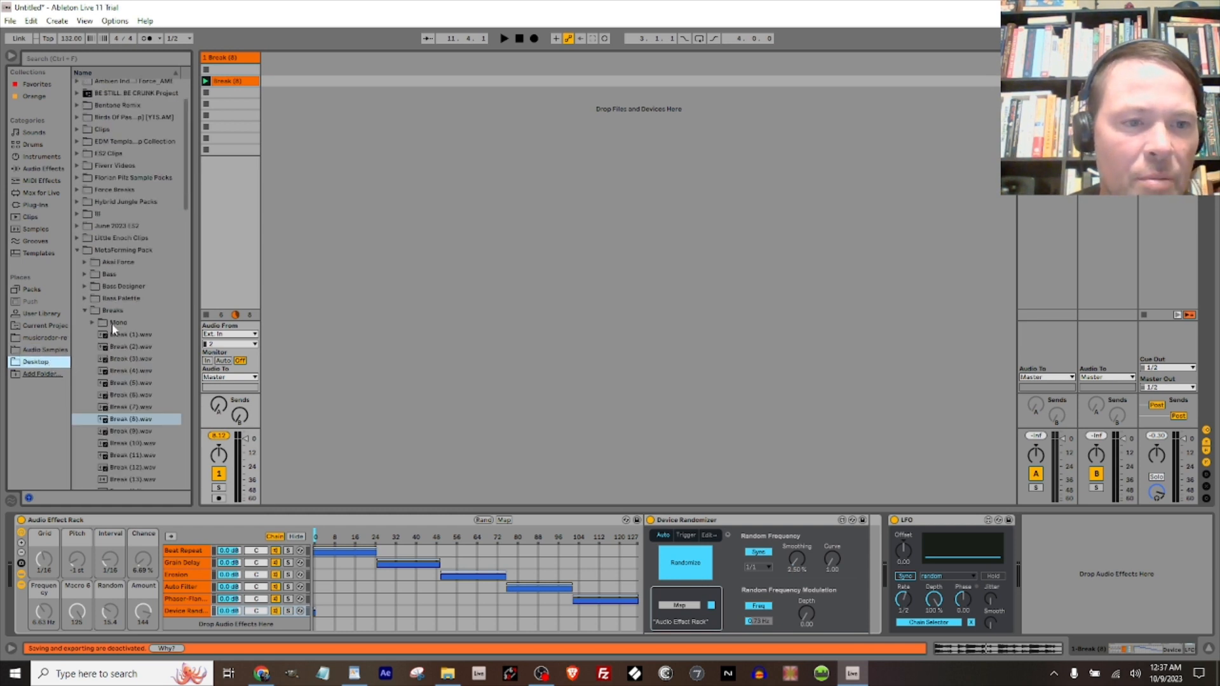
pyautogui.click(137, 346)
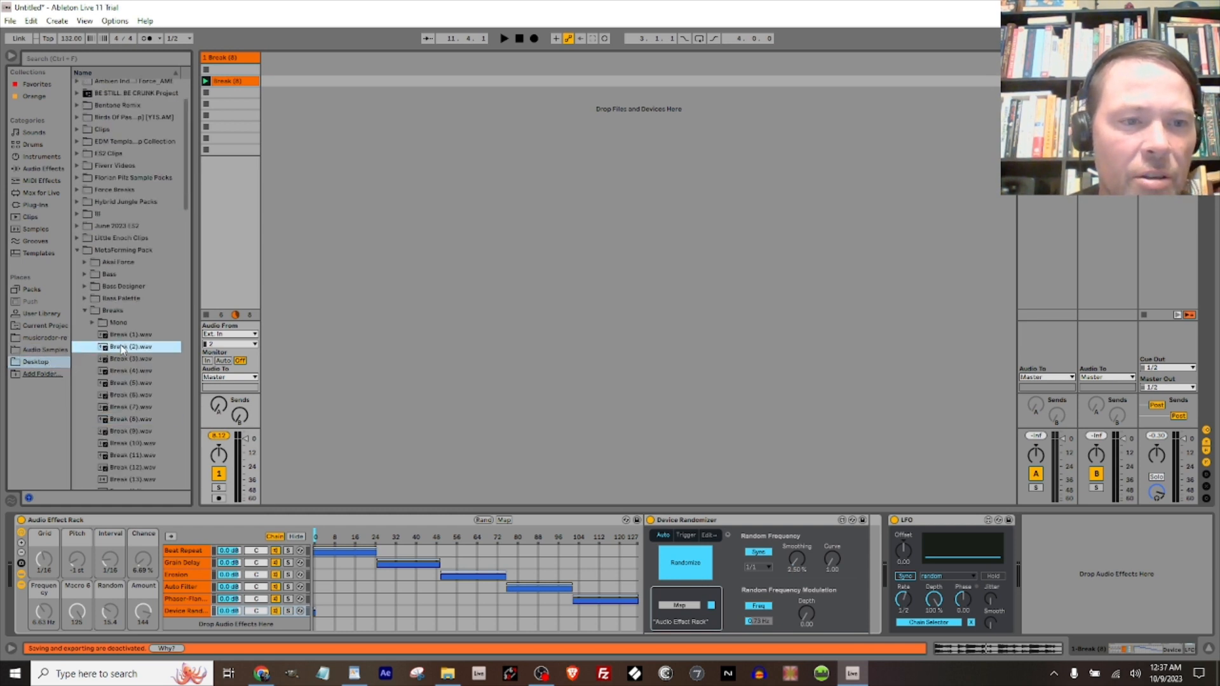
pyautogui.keyDown('shift'); pyautogui.click(129, 471); pyautogui.keyUp('shift')
pyautogui.moveTo(119, 351); pyautogui.dragTo(215, 89)
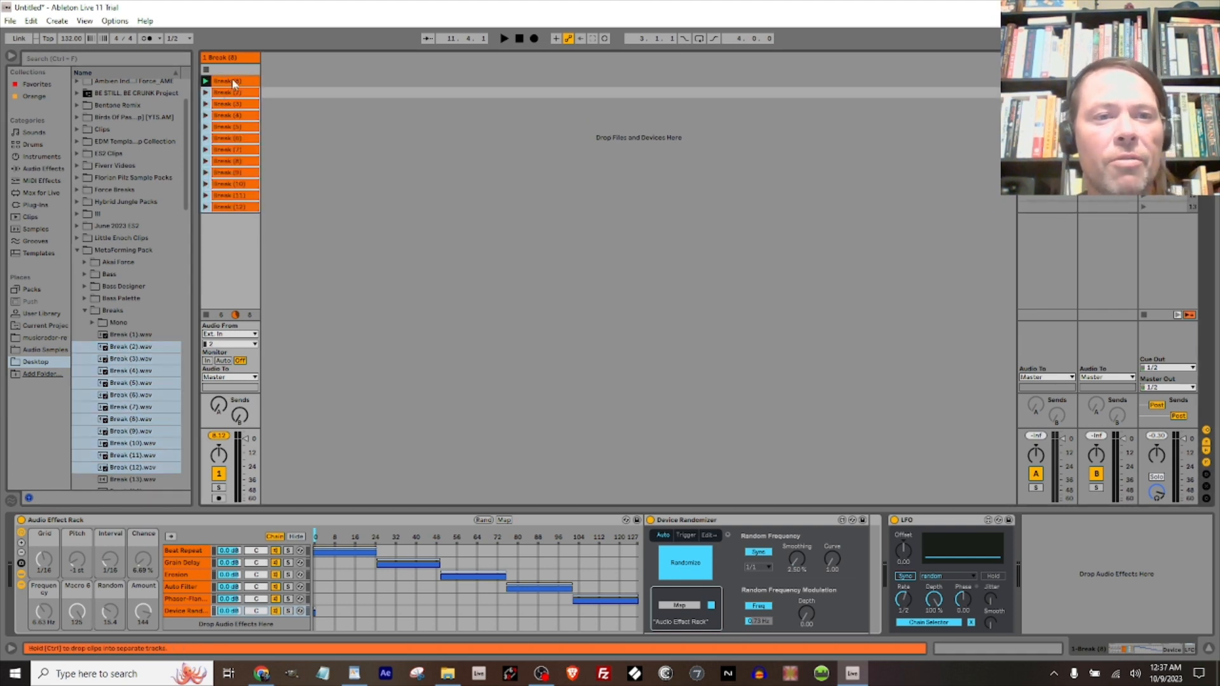
pyautogui.click(235, 82)
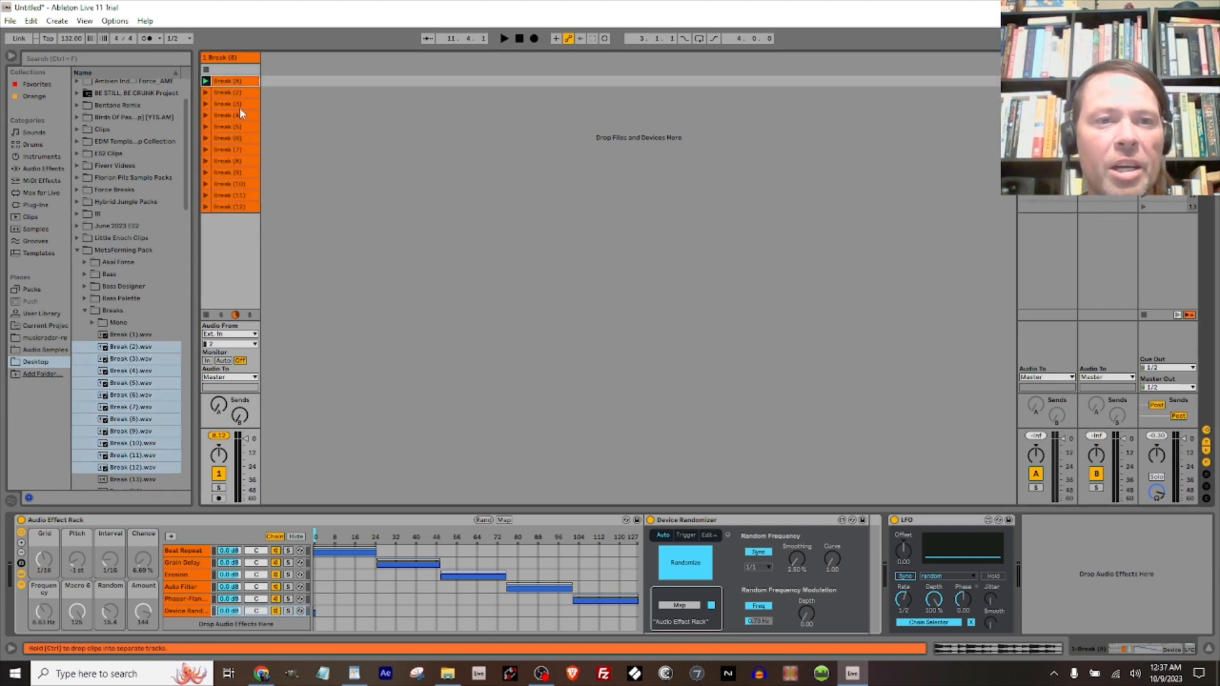
# Enable Follow Action on all twelve Break clips, with the action set to Any and an unlinked follow time of 1.0.0
pyautogui.click(228, 208)
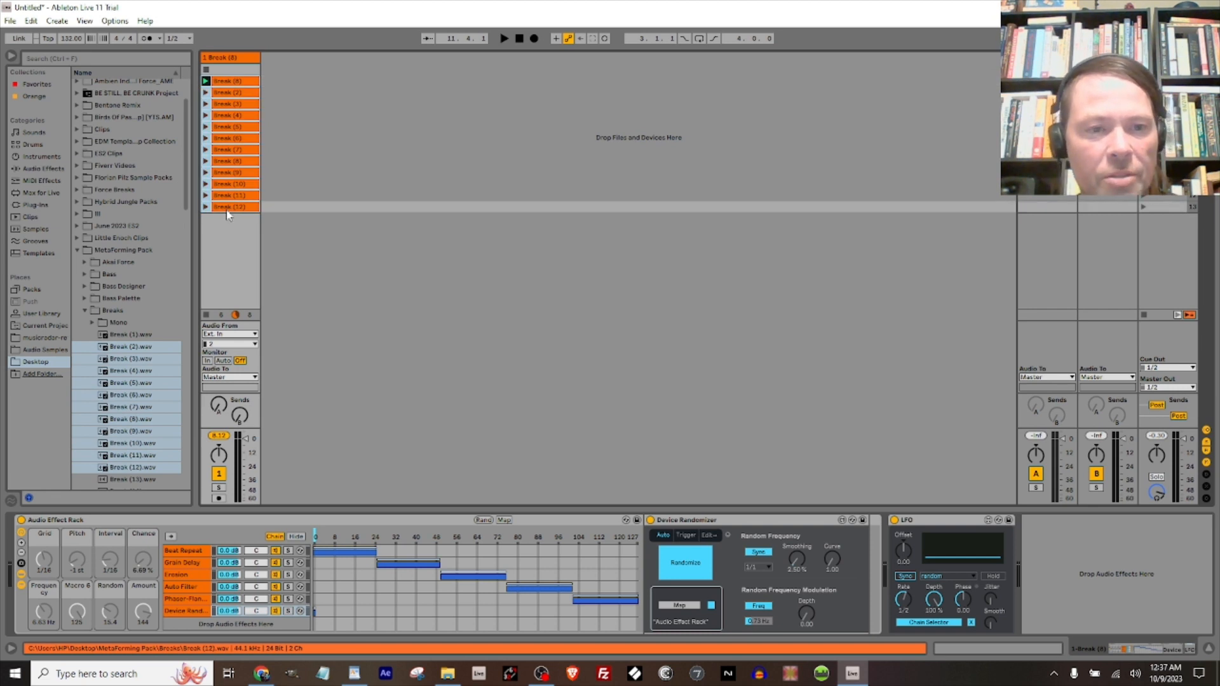
pyautogui.hotkey('shift', 'Tab')
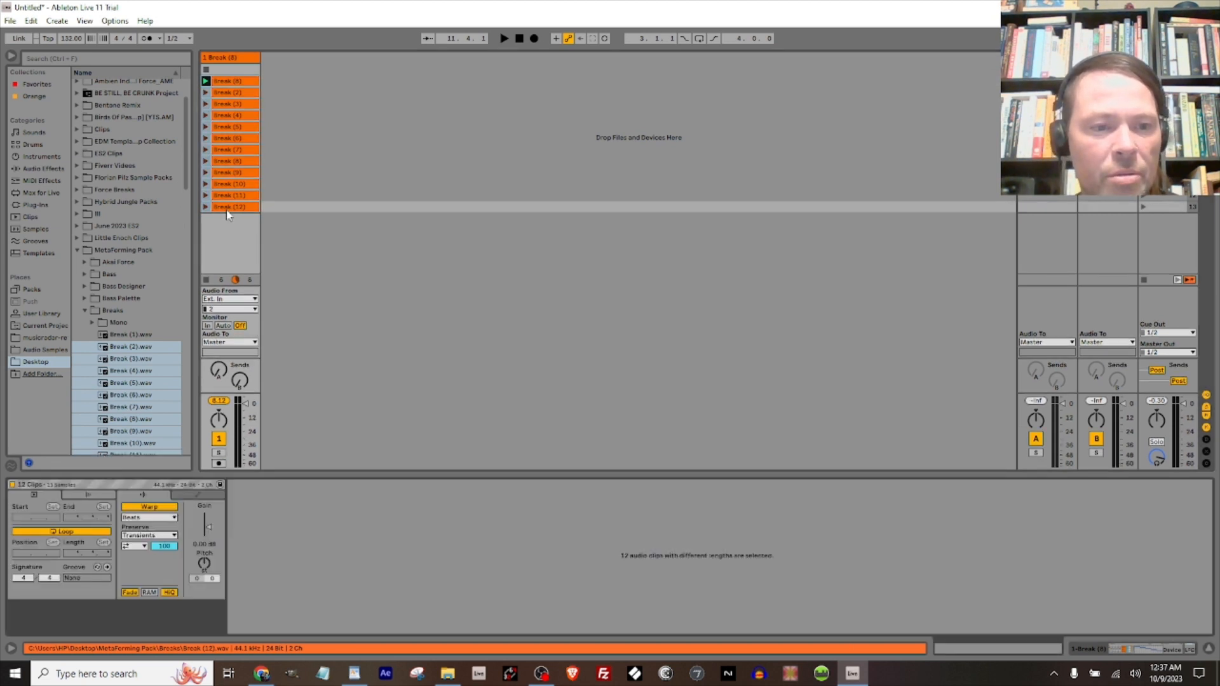
pyautogui.click(88, 495)
pyautogui.click(76, 507)
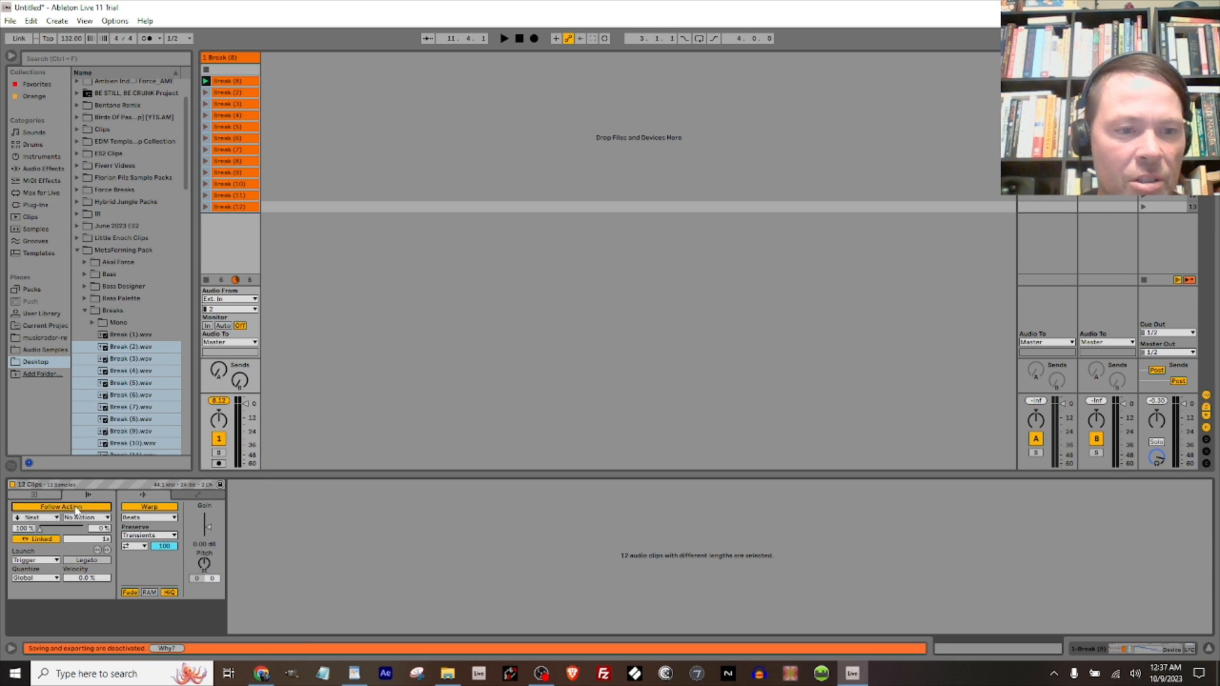
pyautogui.click(34, 539)
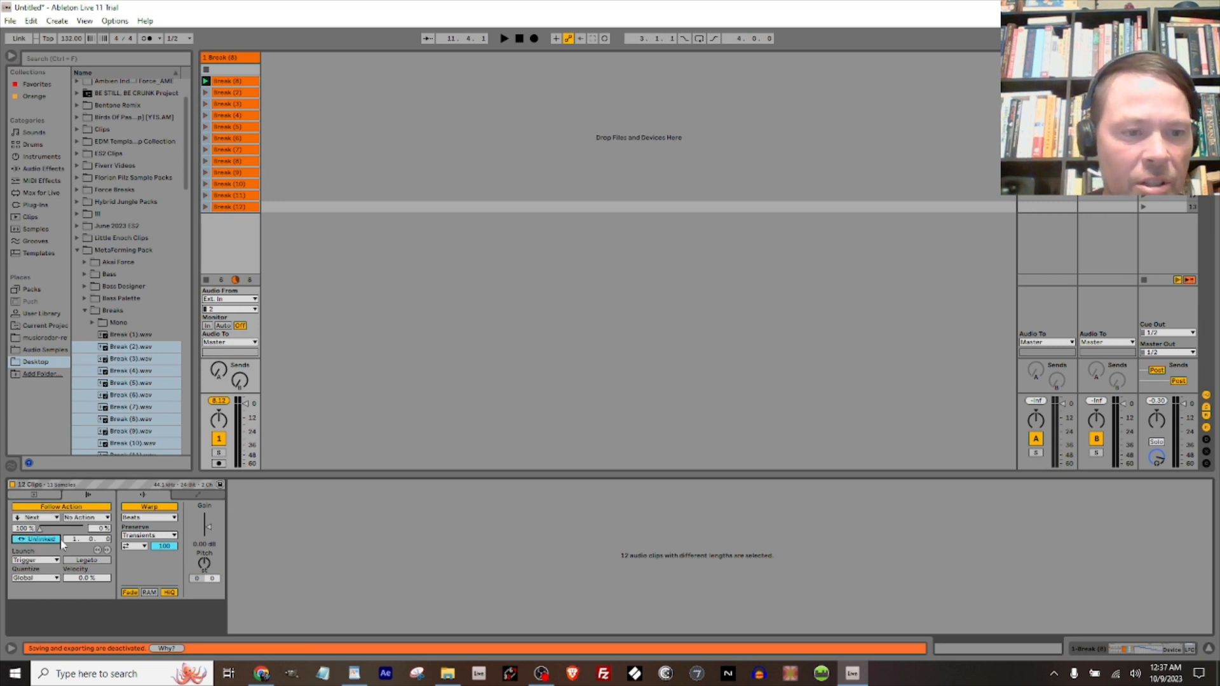
pyautogui.moveTo(72, 539)
pyautogui.mouseDown()
pyautogui.moveTo(71, 559)
pyautogui.moveTo(92, 533)
pyautogui.mouseUp()
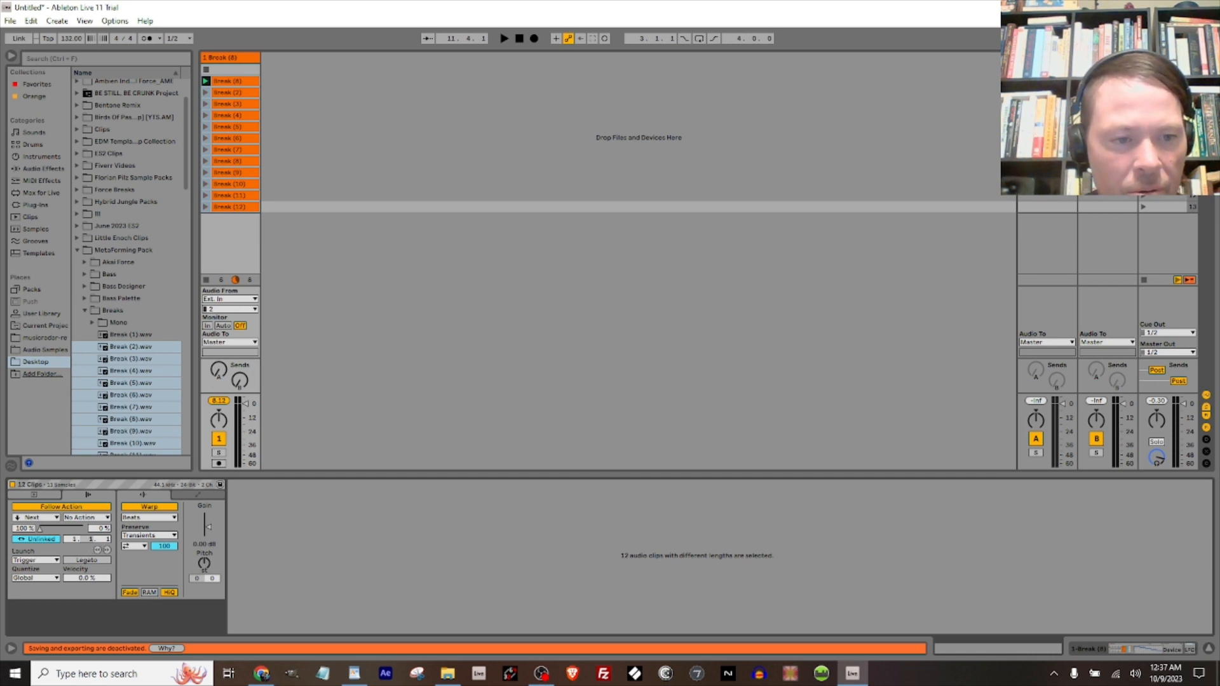
pyautogui.click(106, 541)
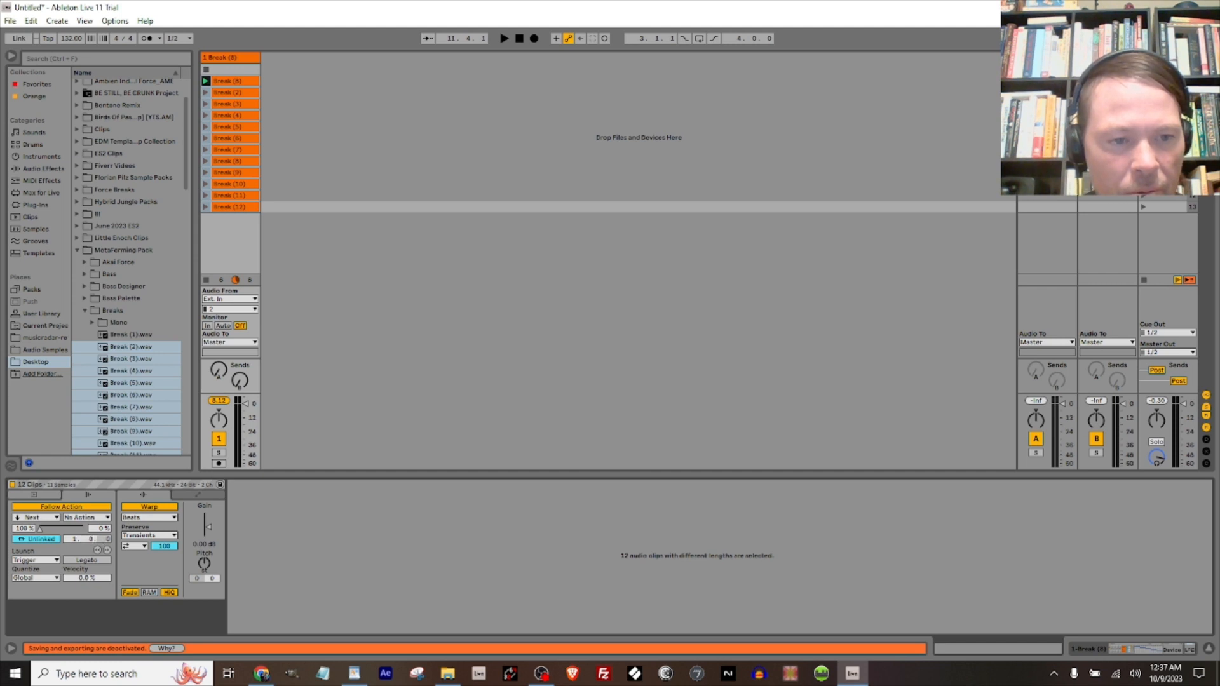
pyautogui.click(53, 518)
pyautogui.click(36, 600)
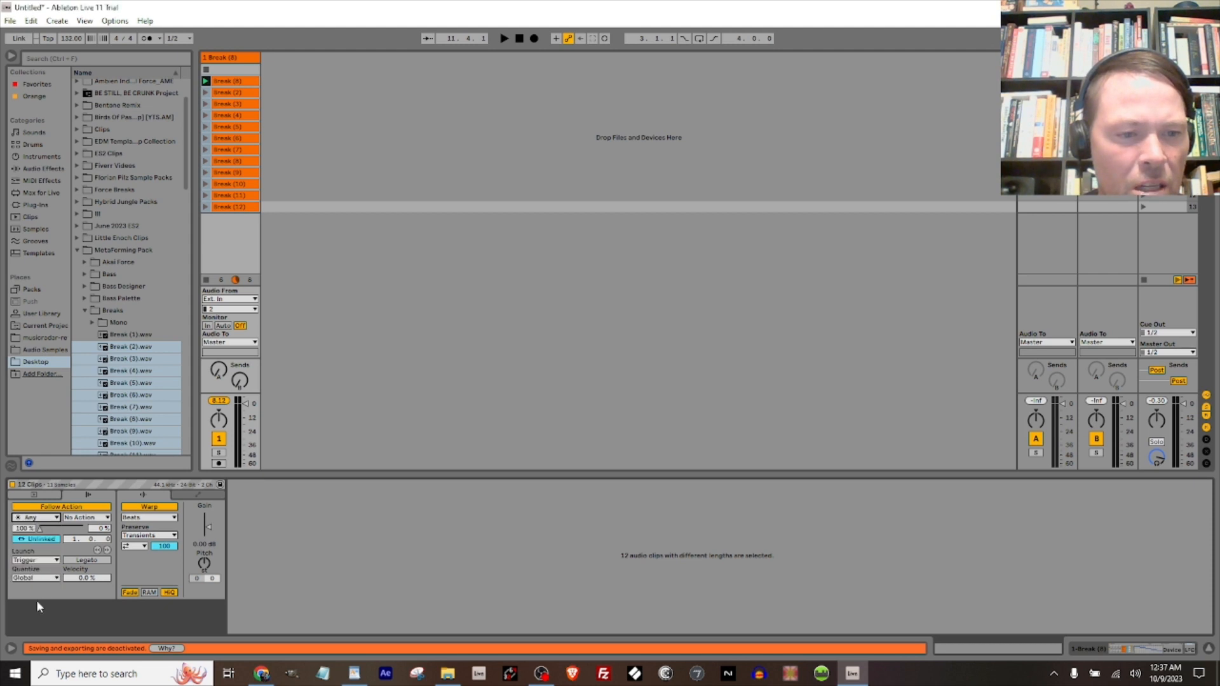
# Launch Break (5) to audition the random clip switching, show the track's devices during playback, and stop the transport
pyautogui.click(208, 126)
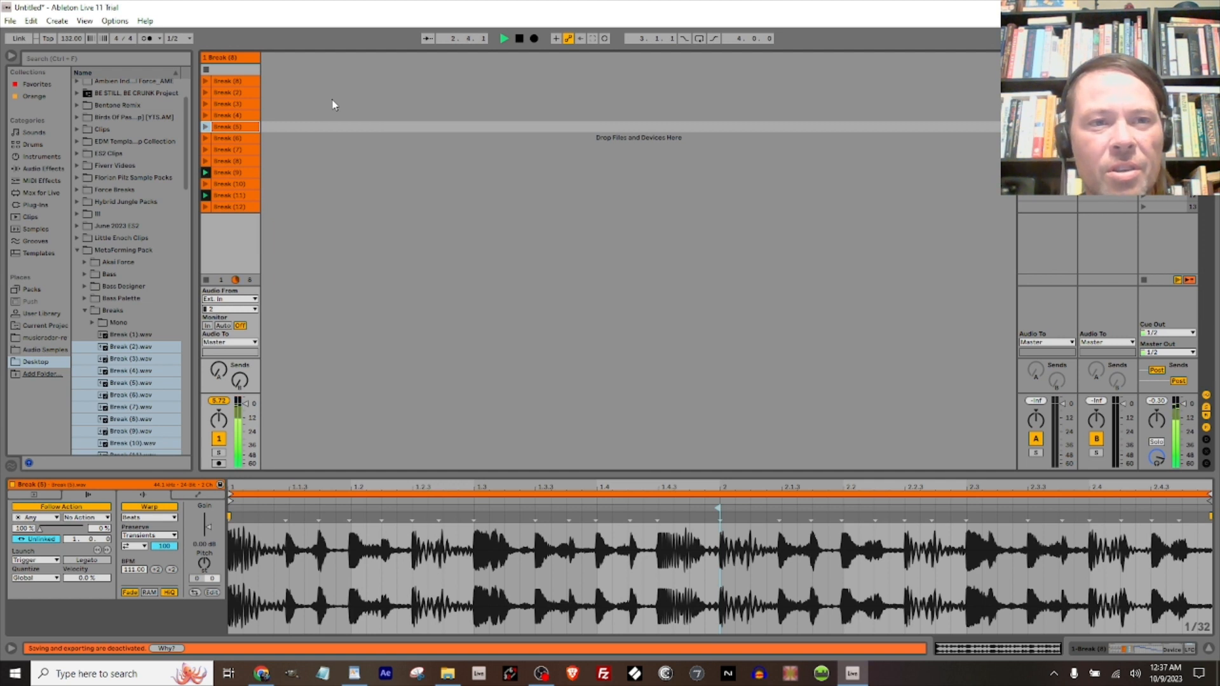
pyautogui.click(233, 58)
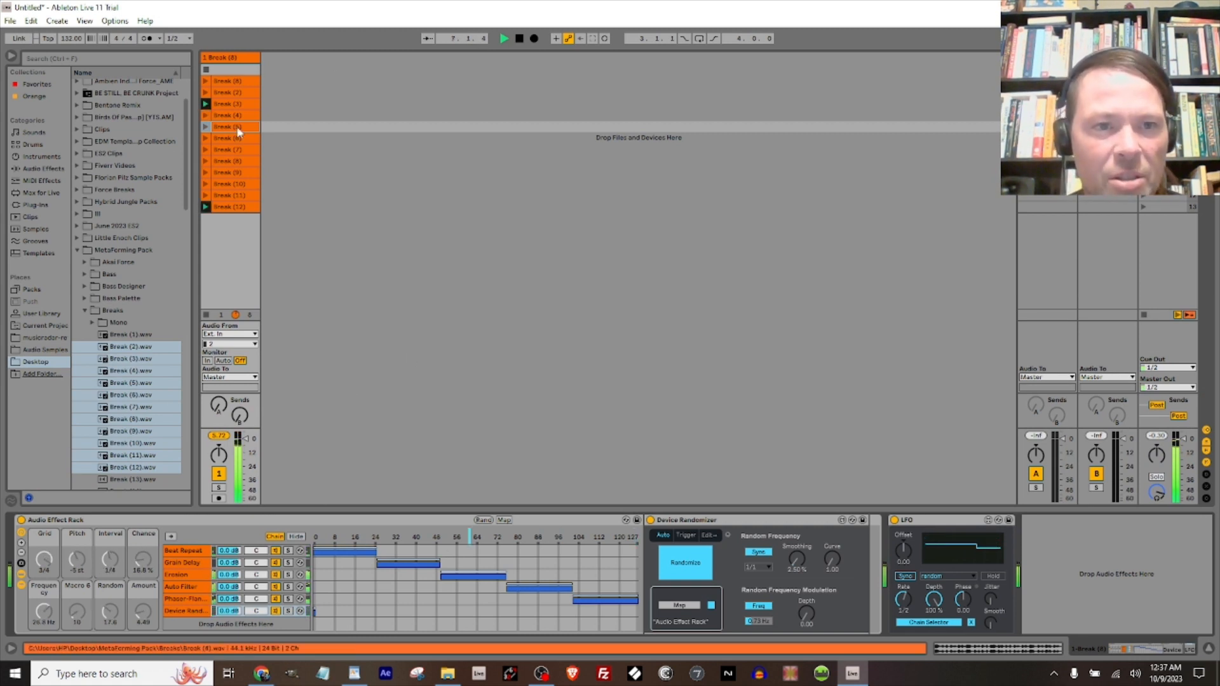
pyautogui.click(227, 59)
pyautogui.press('space')
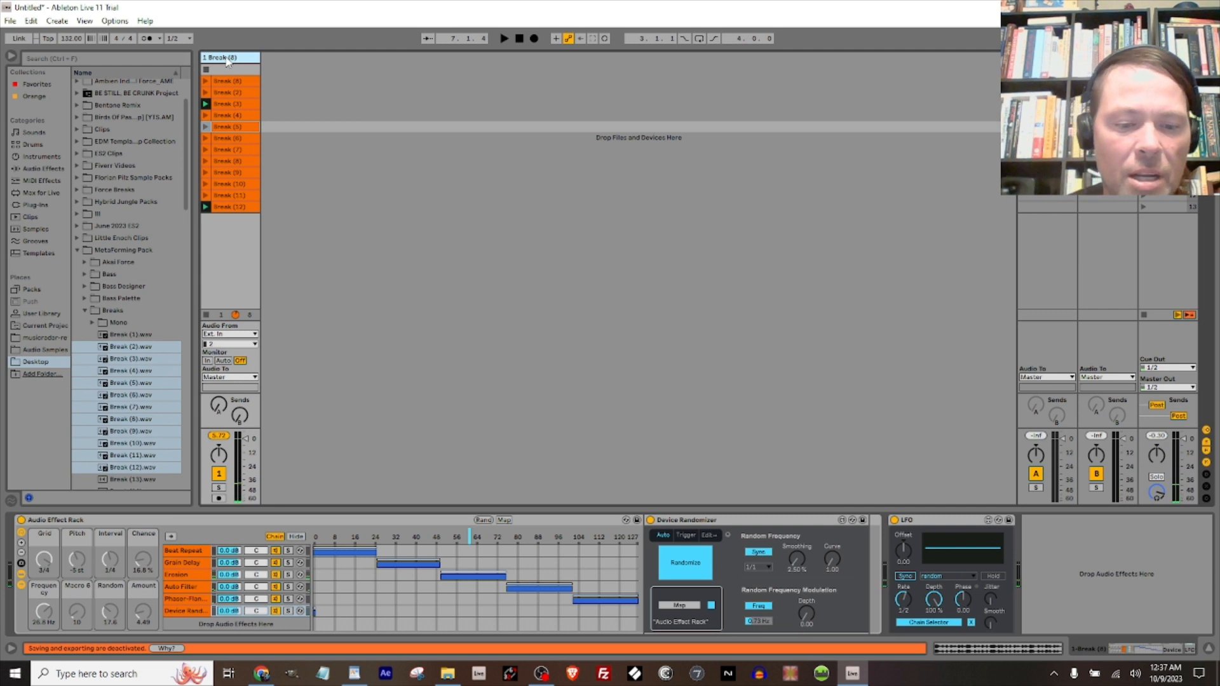
# Add a second audio track, deactivate its output, arm it for recording, and take its input from the Break track
pyautogui.hotkey('ctrl', 't')
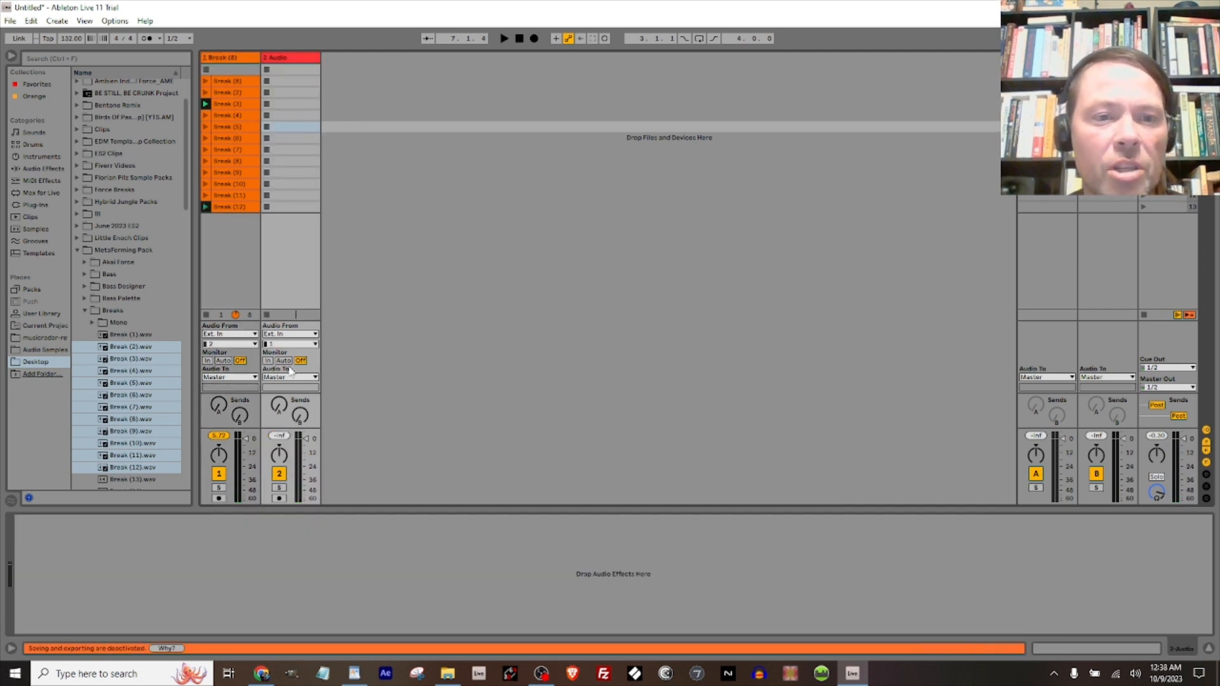
pyautogui.click(307, 334)
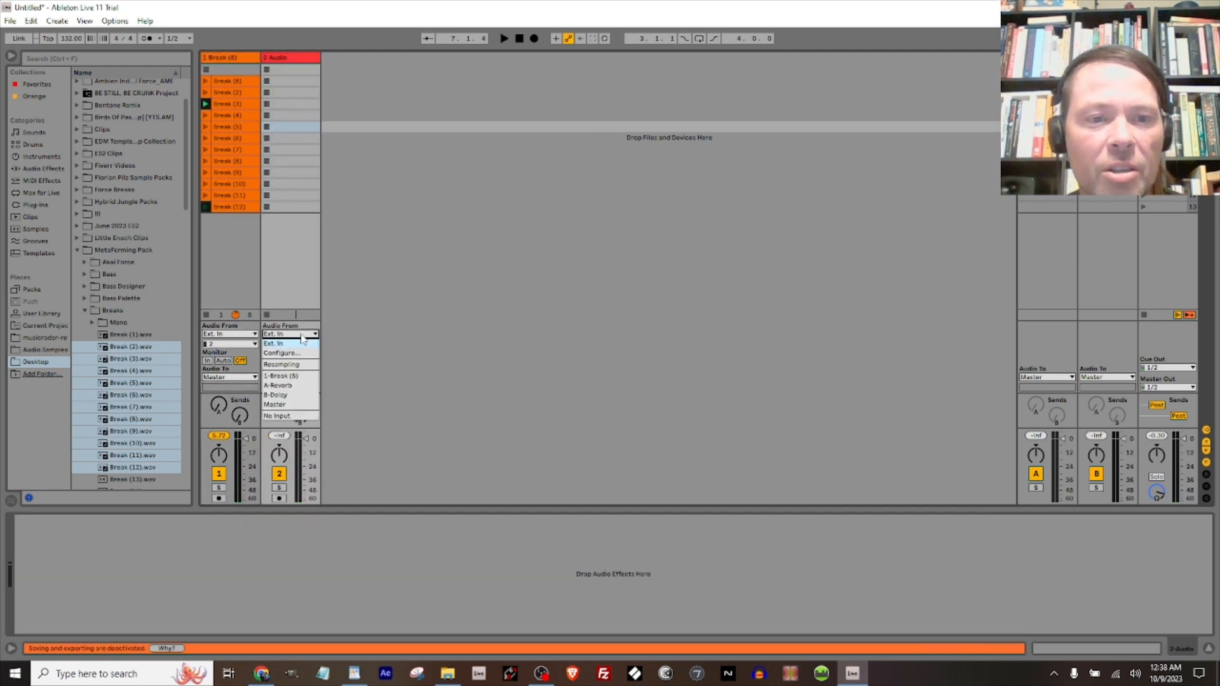
pyautogui.click(284, 365)
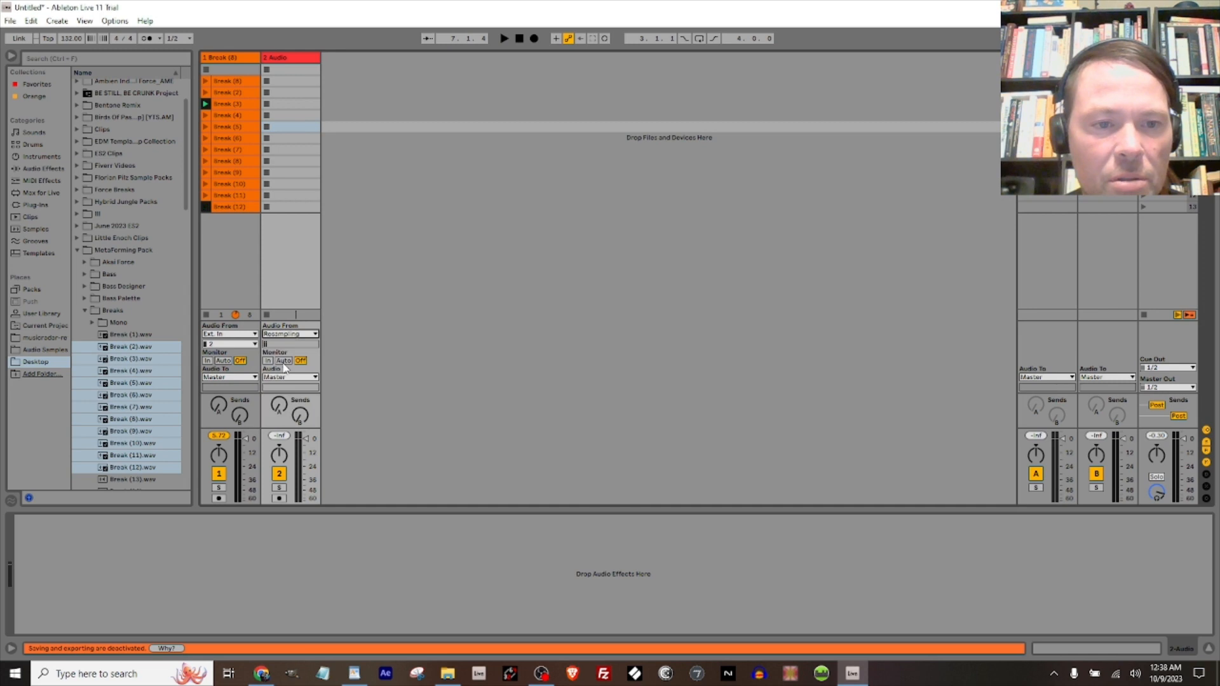
pyautogui.click(279, 473)
pyautogui.click(279, 498)
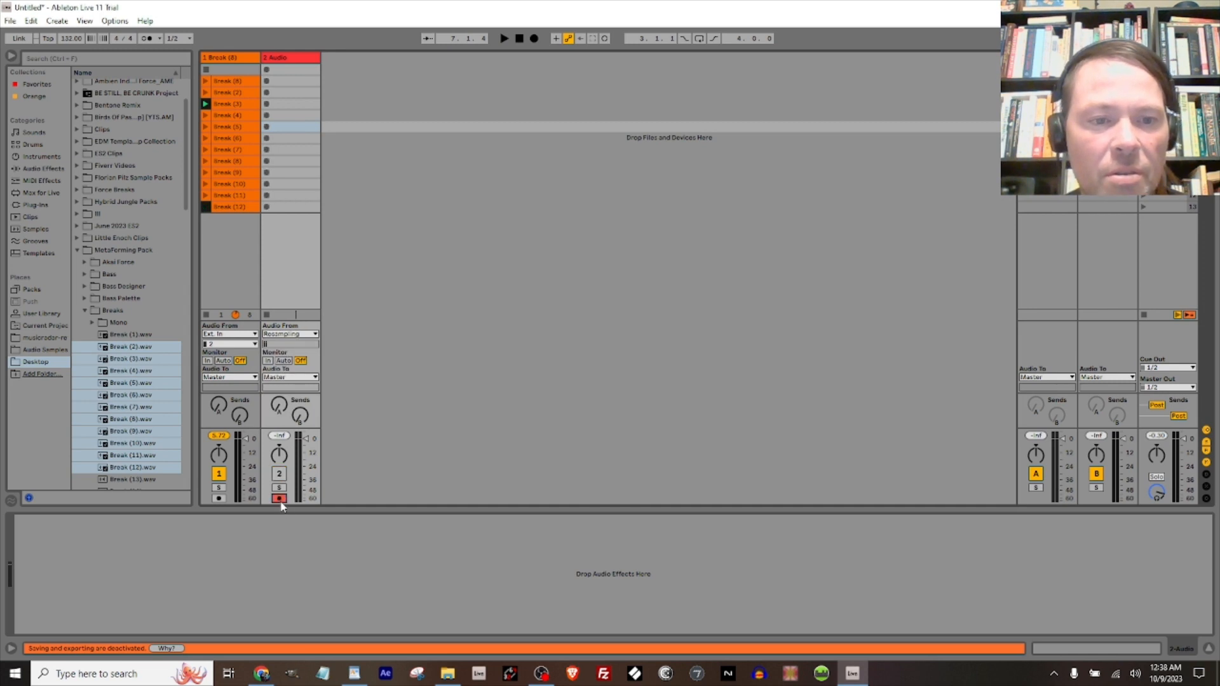
pyautogui.click(291, 335)
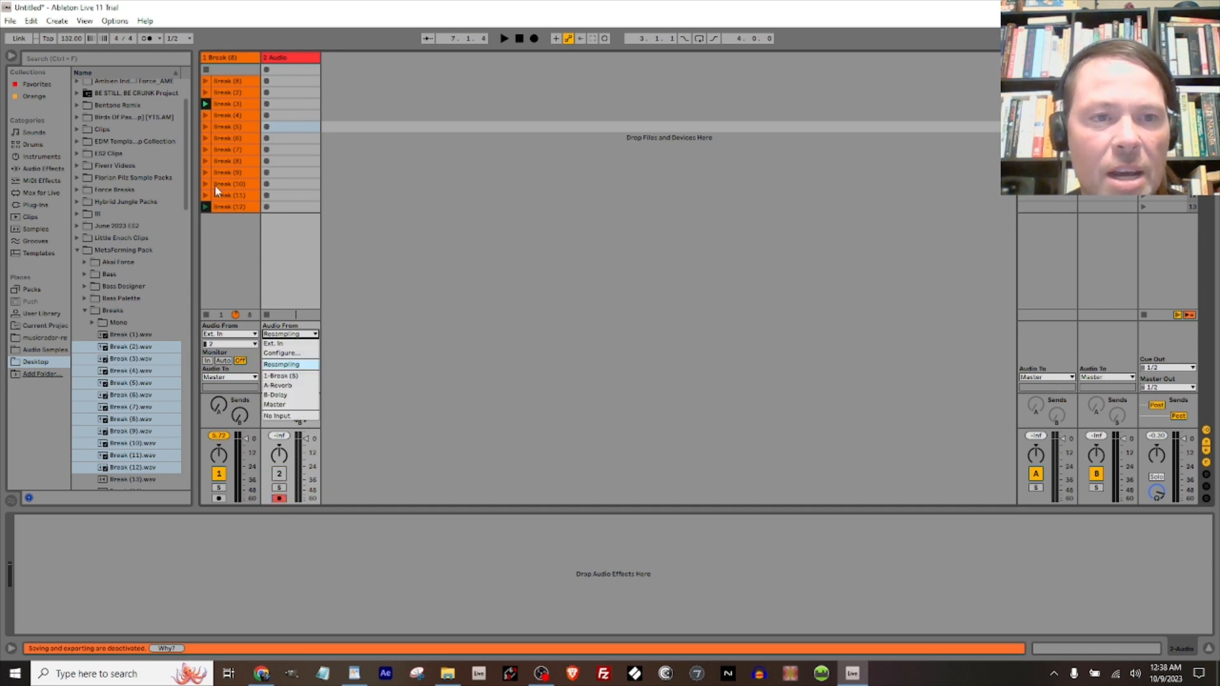
pyautogui.click(281, 376)
# Add a Limiter from the Dynamics effects to the end of the Break track's device chain
pyautogui.click(224, 58)
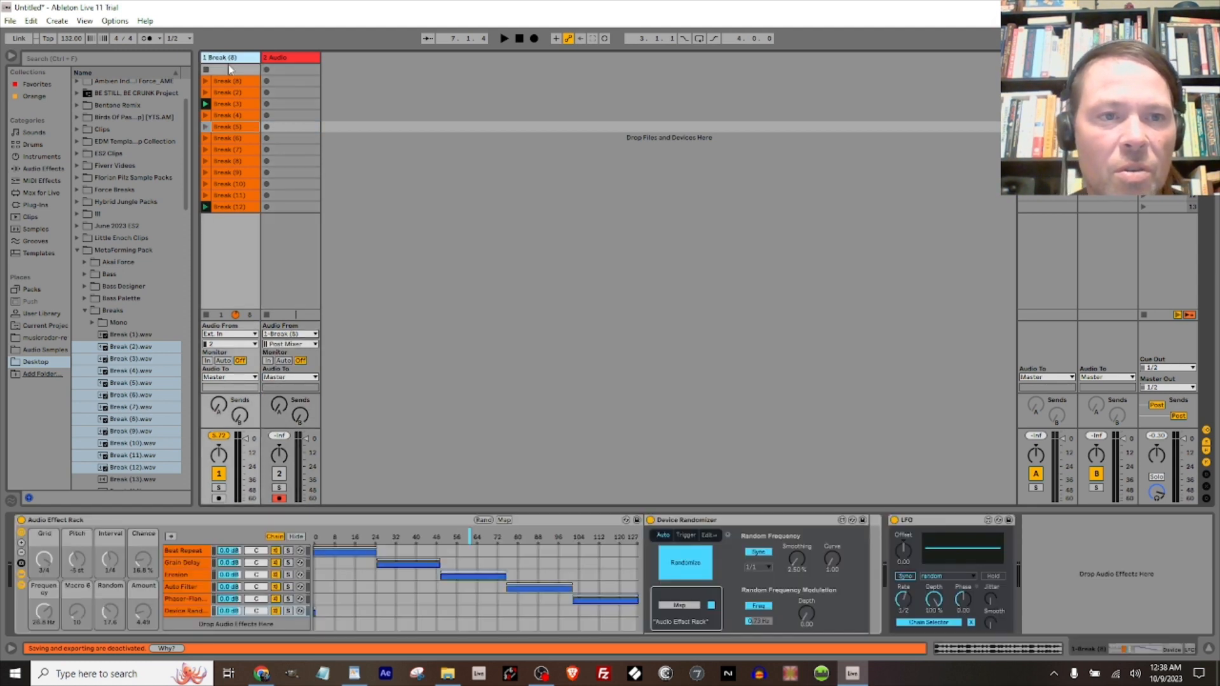
pyautogui.click(38, 169)
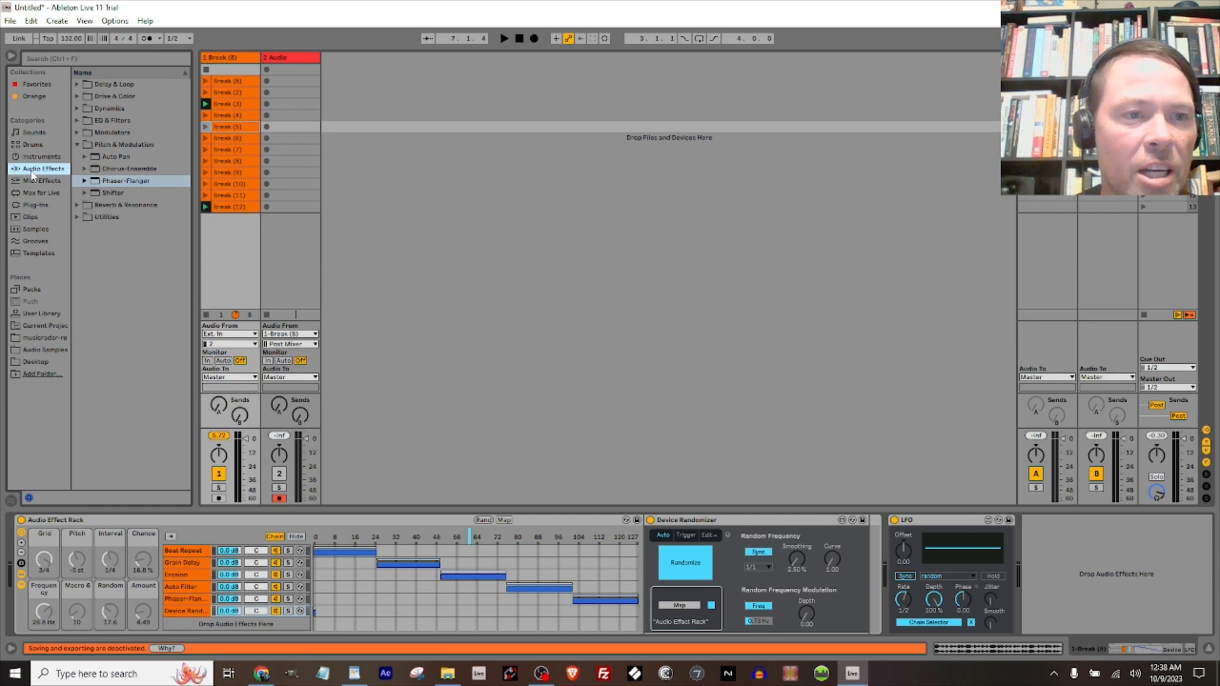
pyautogui.click(78, 109)
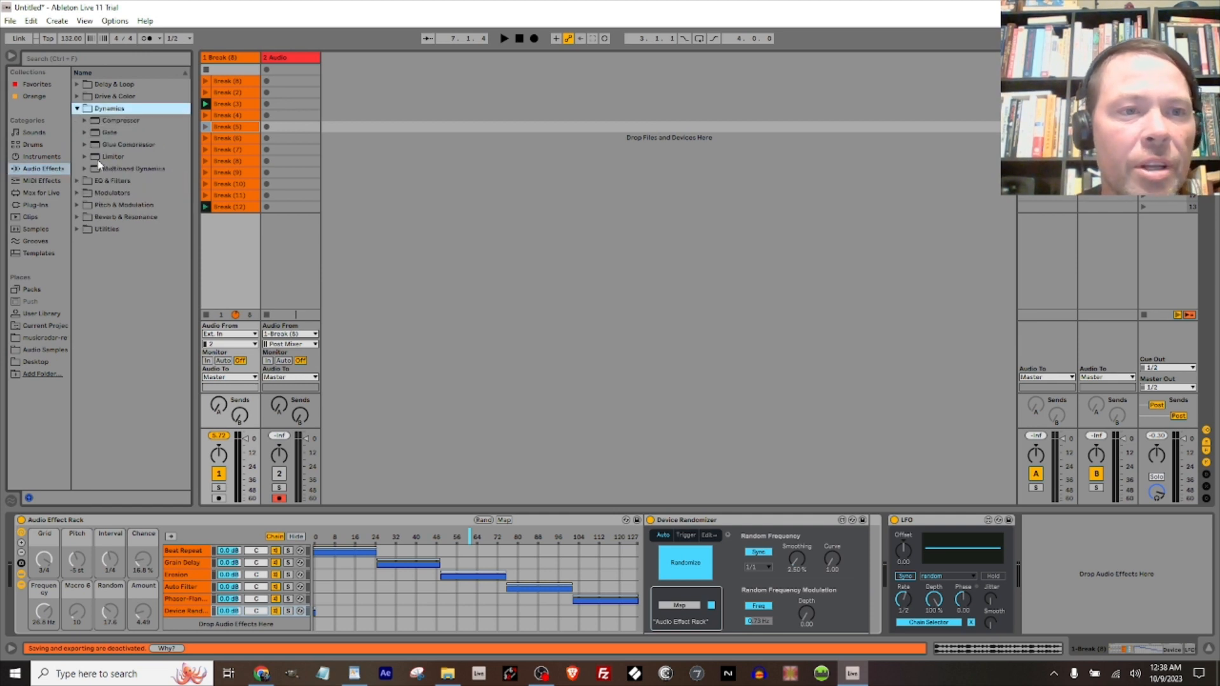
pyautogui.moveTo(100, 158); pyautogui.dragTo(154, 130)
pyautogui.moveTo(222, 59); pyautogui.dragTo(256, 81)
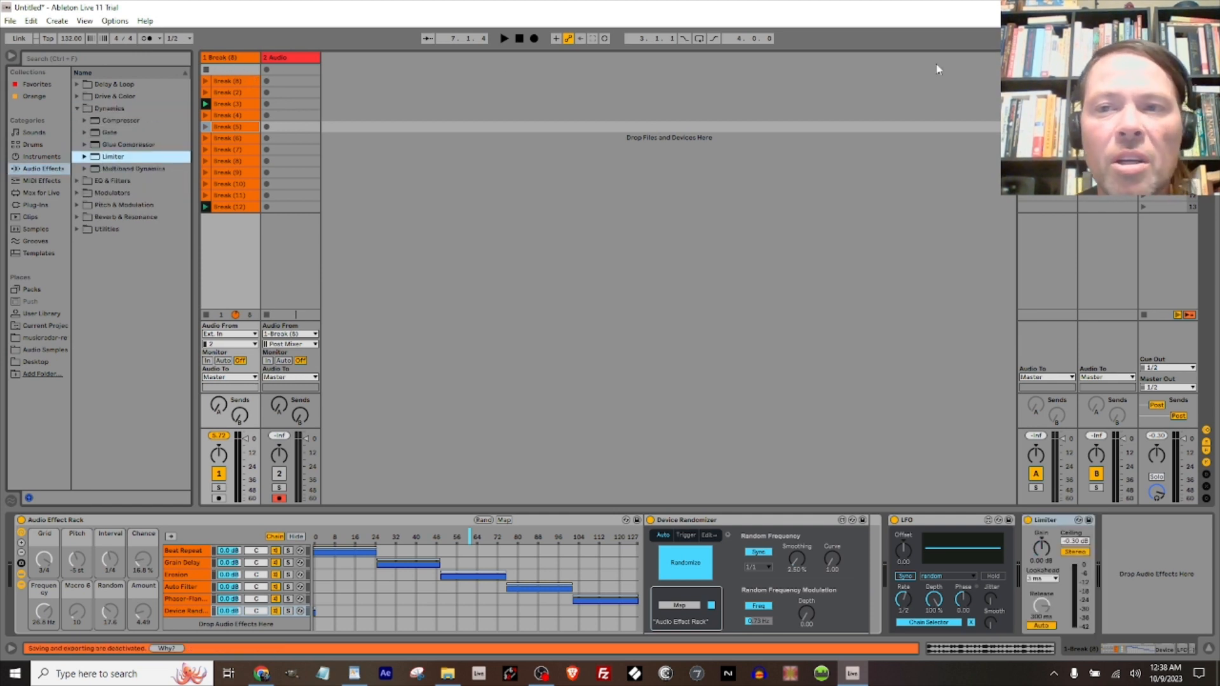
# Record five consecutive clips of the randomized breaks into the first five slots of the second audio track
pyautogui.click(267, 80)
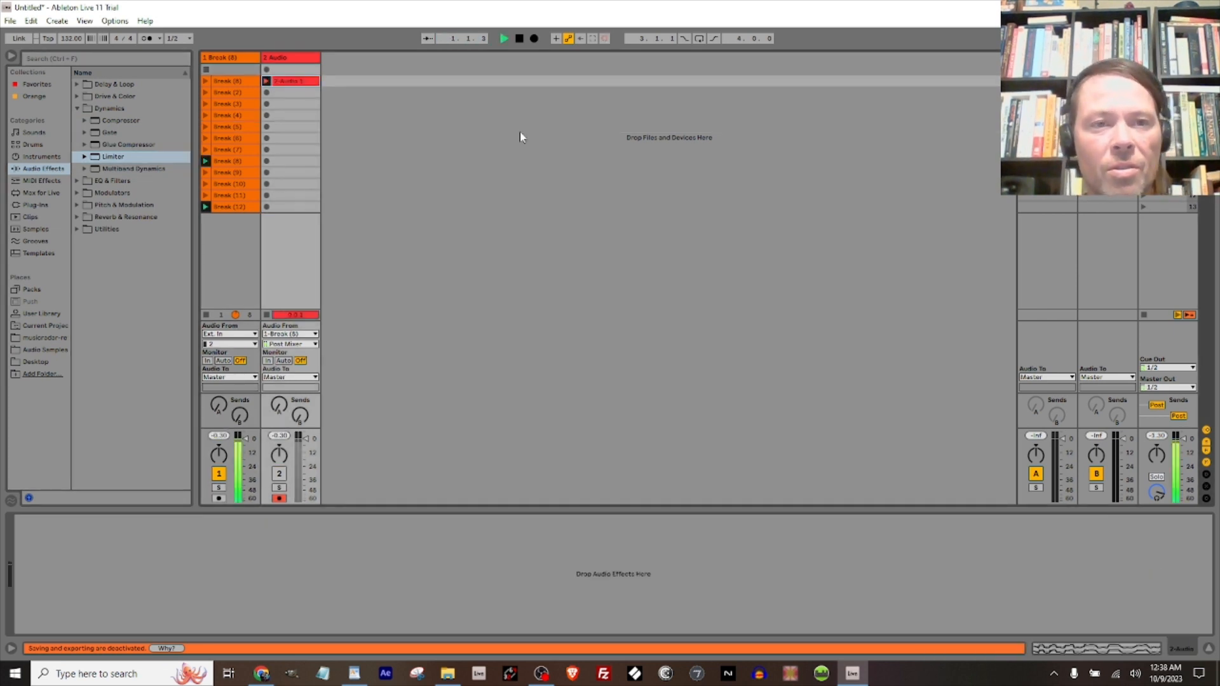
pyautogui.click(267, 93)
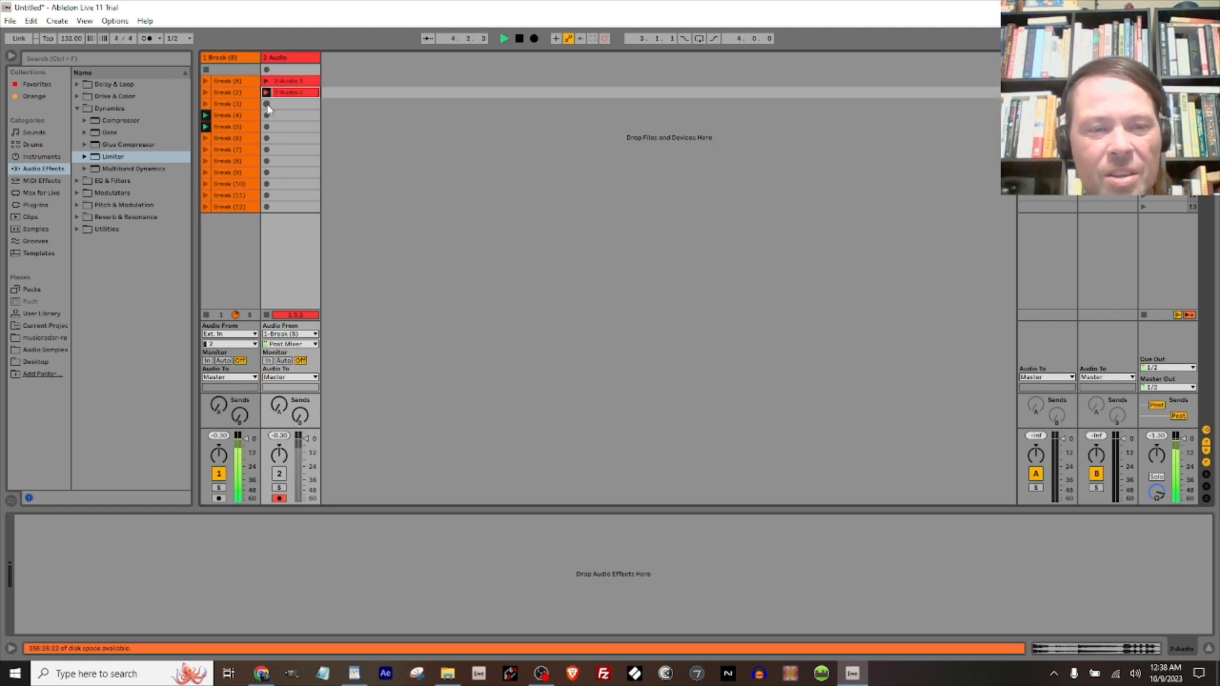
pyautogui.click(267, 104)
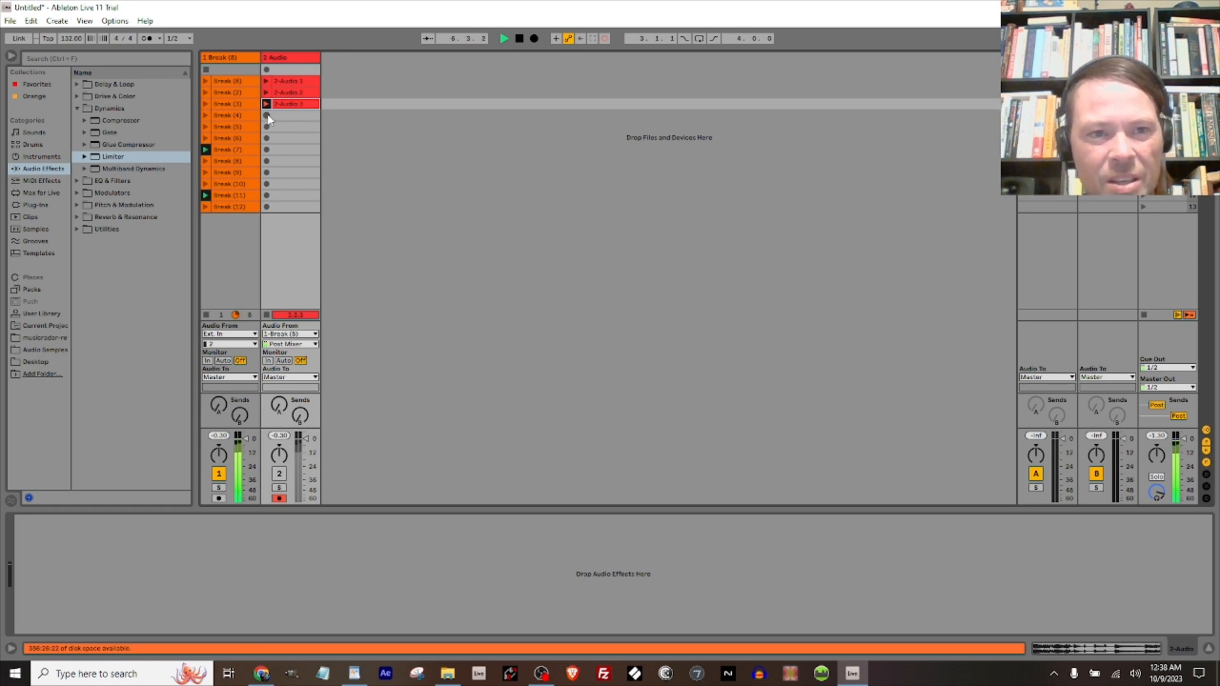
pyautogui.click(267, 116)
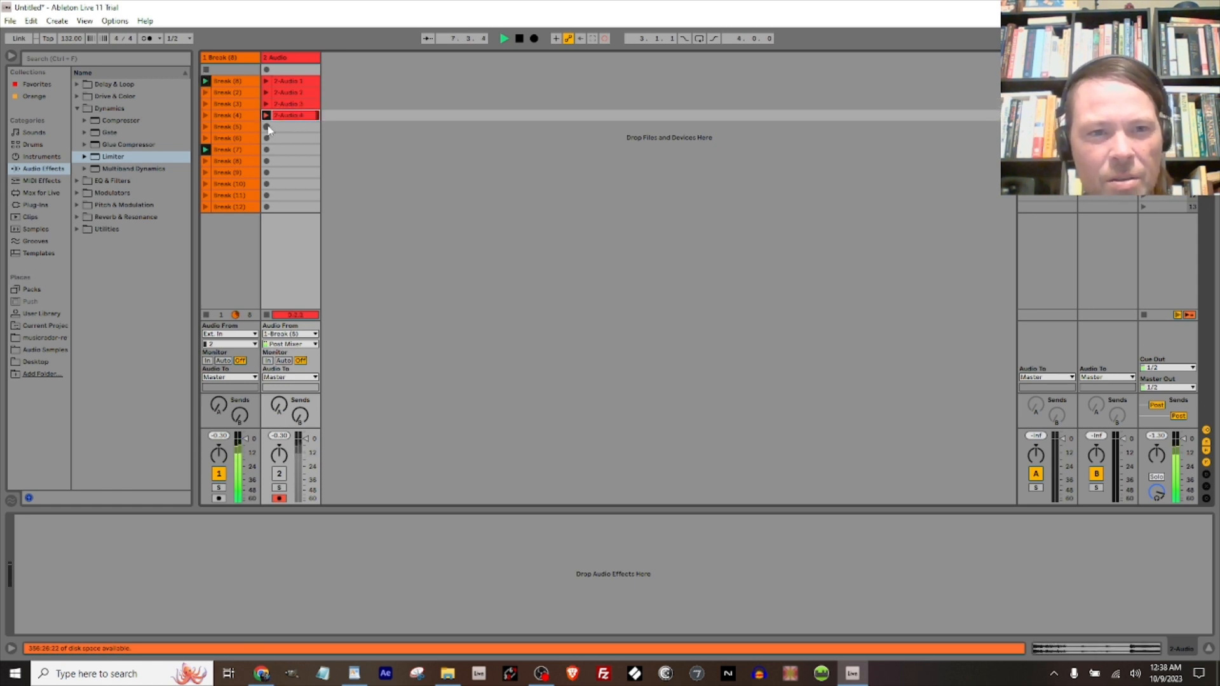
pyautogui.click(267, 127)
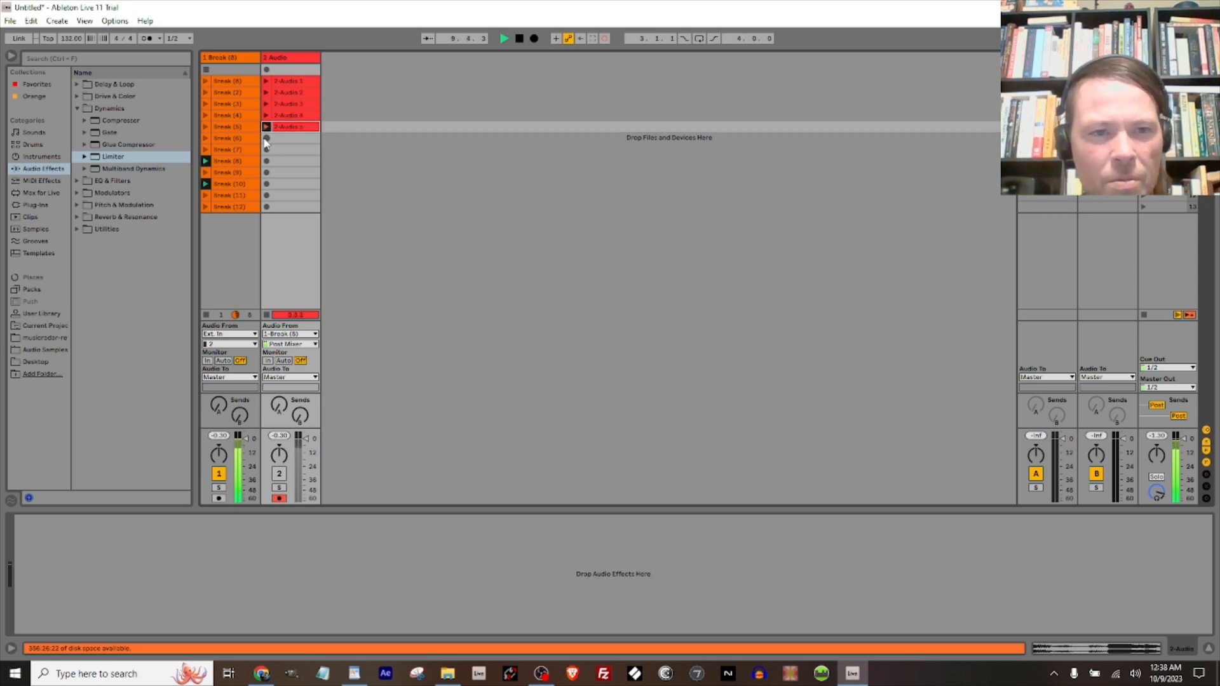
pyautogui.click(267, 129)
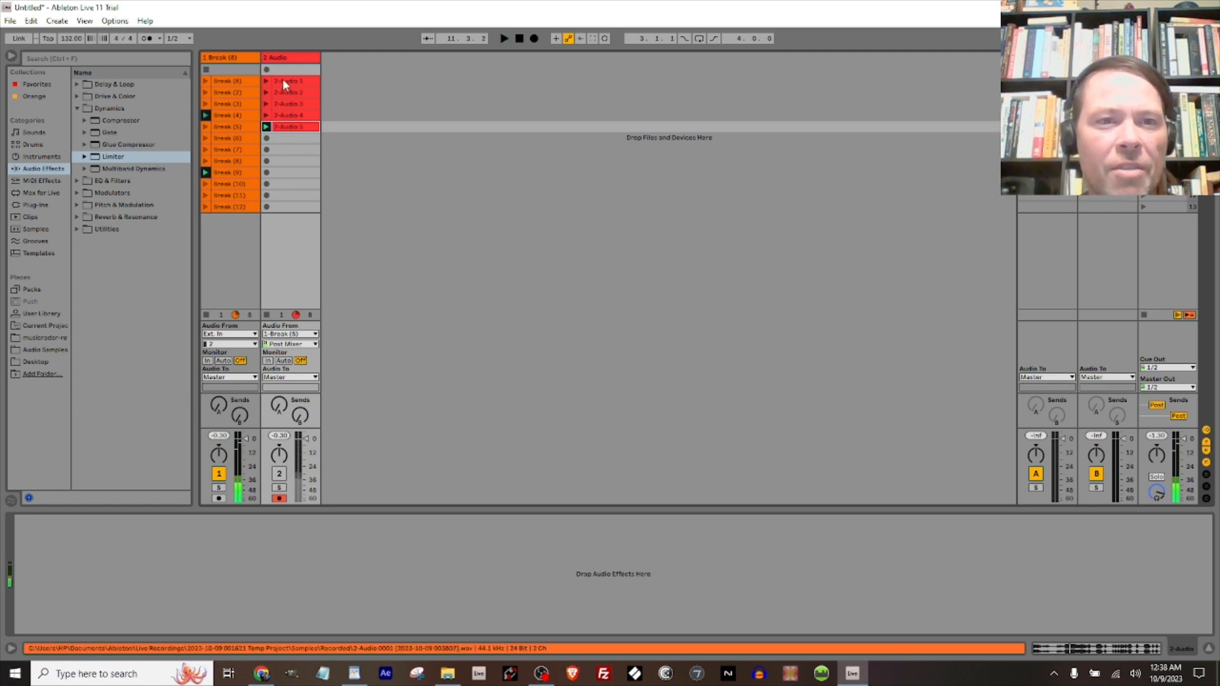
# Move the five recorded clips to the slots below Break (12) on the first track and audition the first one
pyautogui.click(283, 80)
pyautogui.keyDown('shift'); pyautogui.click(290, 126); pyautogui.keyUp('shift')
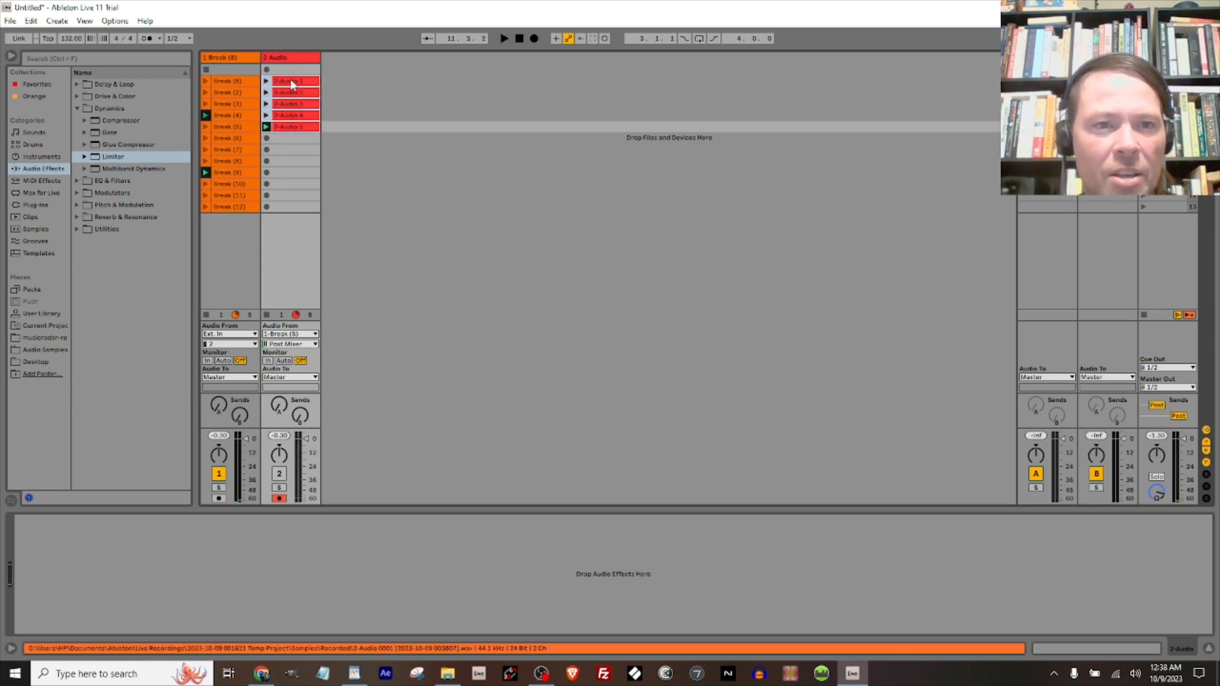
pyautogui.moveTo(289, 87); pyautogui.dragTo(239, 215)
pyautogui.click(205, 218)
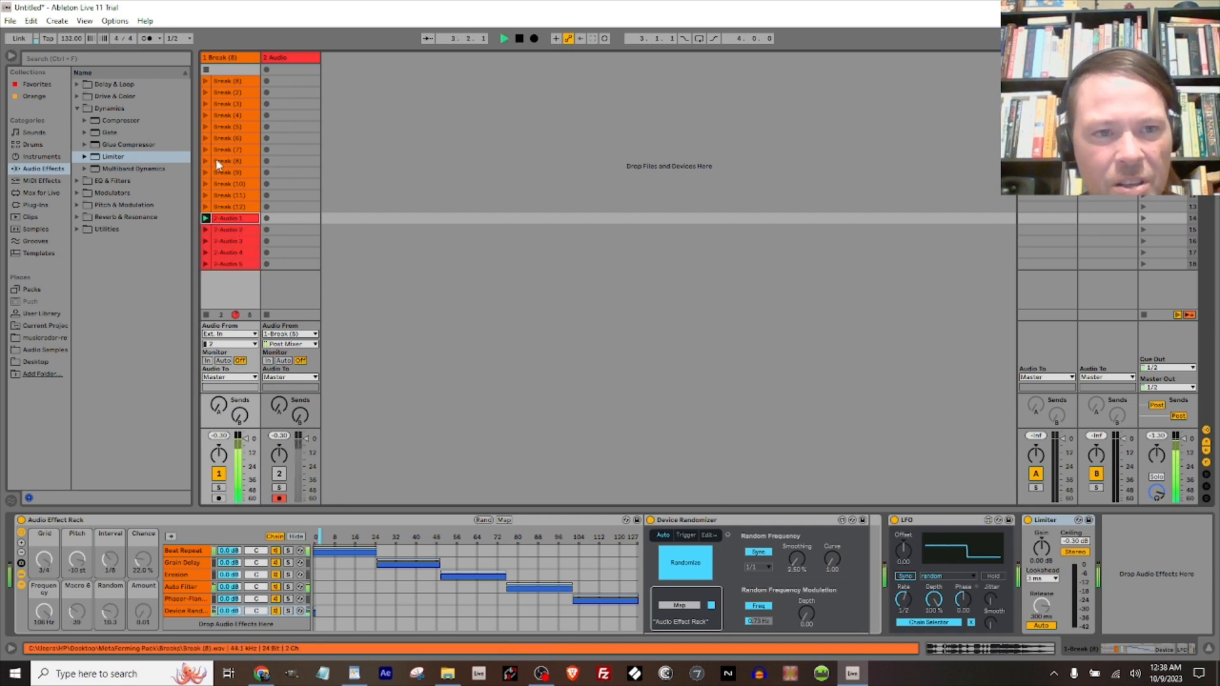
pyautogui.press('space')
# Set the twelve Break clips to Complex warp mode with a pitch of +4 semitones, and launch Break (6) to audition it
pyautogui.click(221, 82)
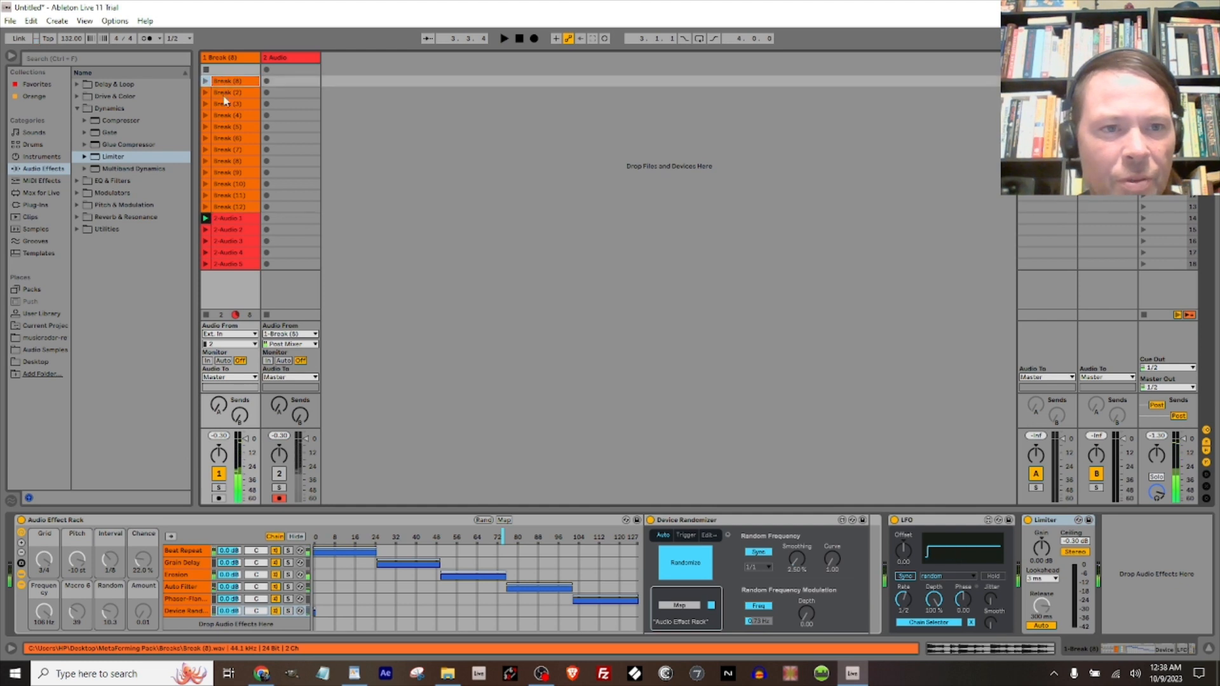
pyautogui.keyDown('shift'); pyautogui.click(219, 206); pyautogui.keyUp('shift')
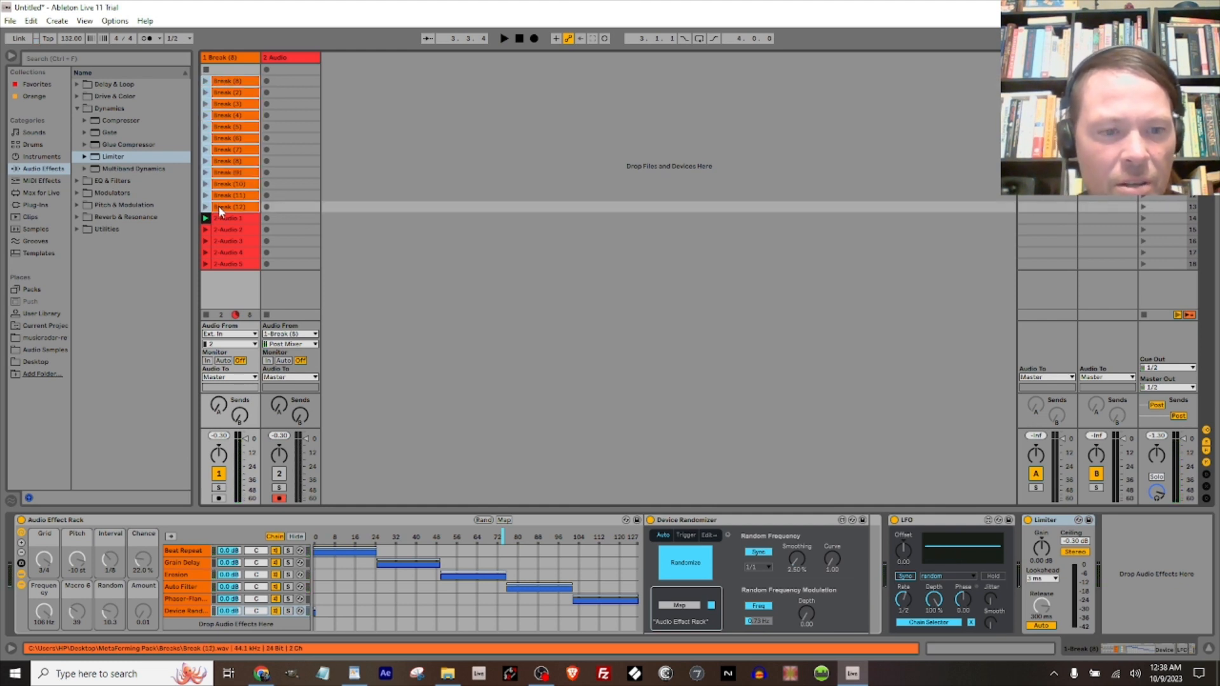
pyautogui.hotkey('shift', 'Tab')
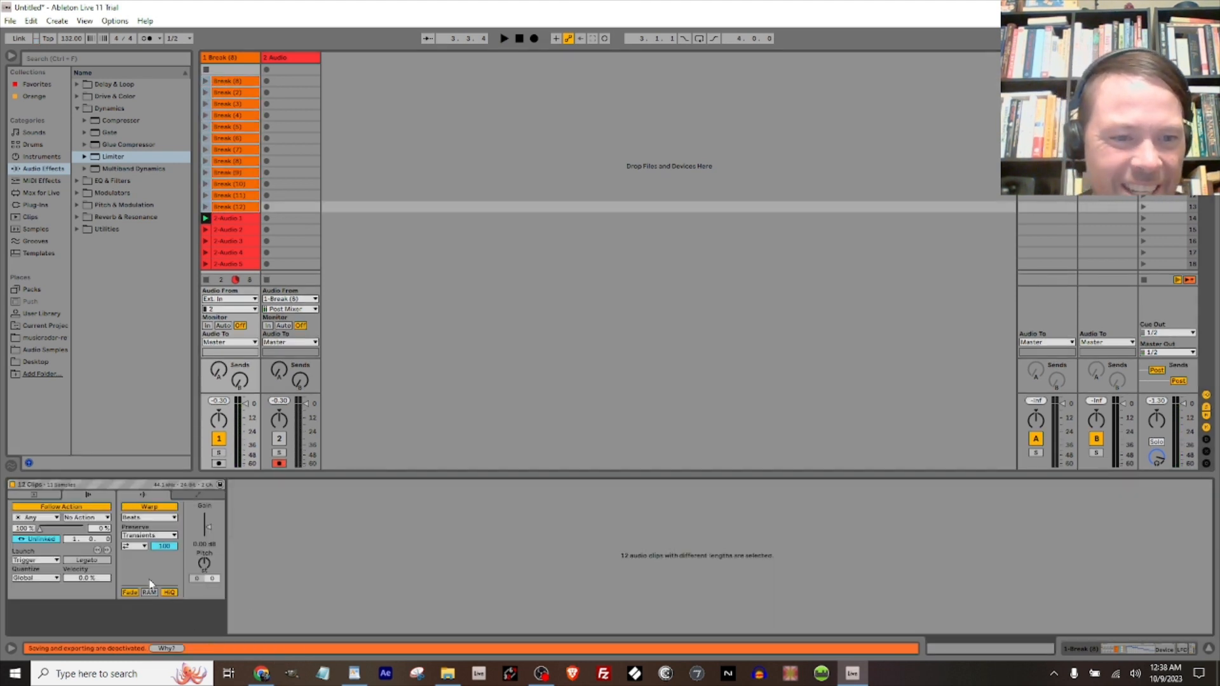
pyautogui.click(150, 518)
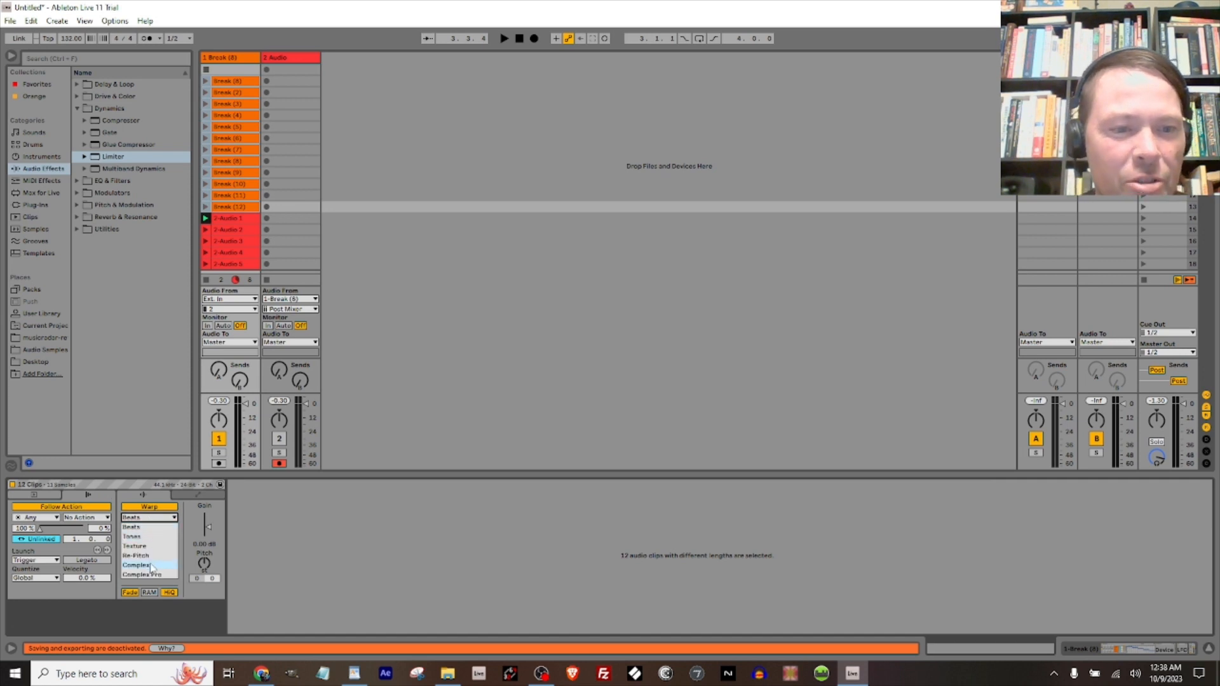
pyautogui.click(137, 565)
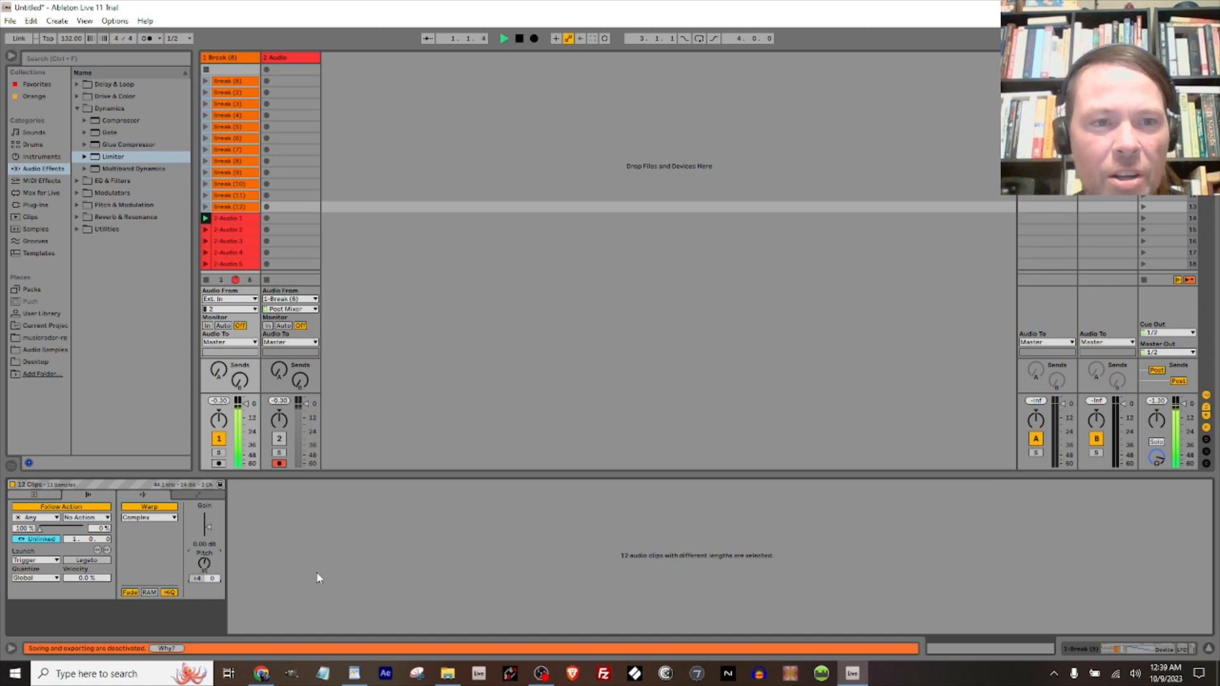
pyautogui.click(205, 139)
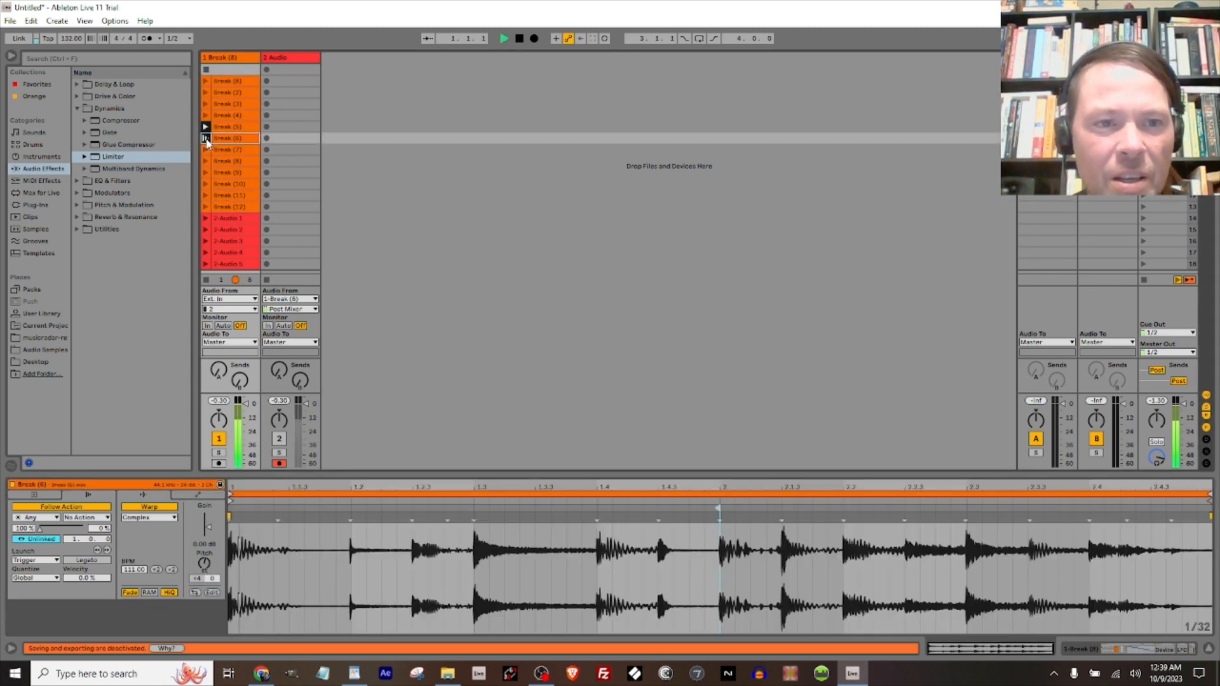
# Enable unlinked follow actions set to Other on the five 2-Audio clips, and launch Break (9)
pyautogui.click(204, 217)
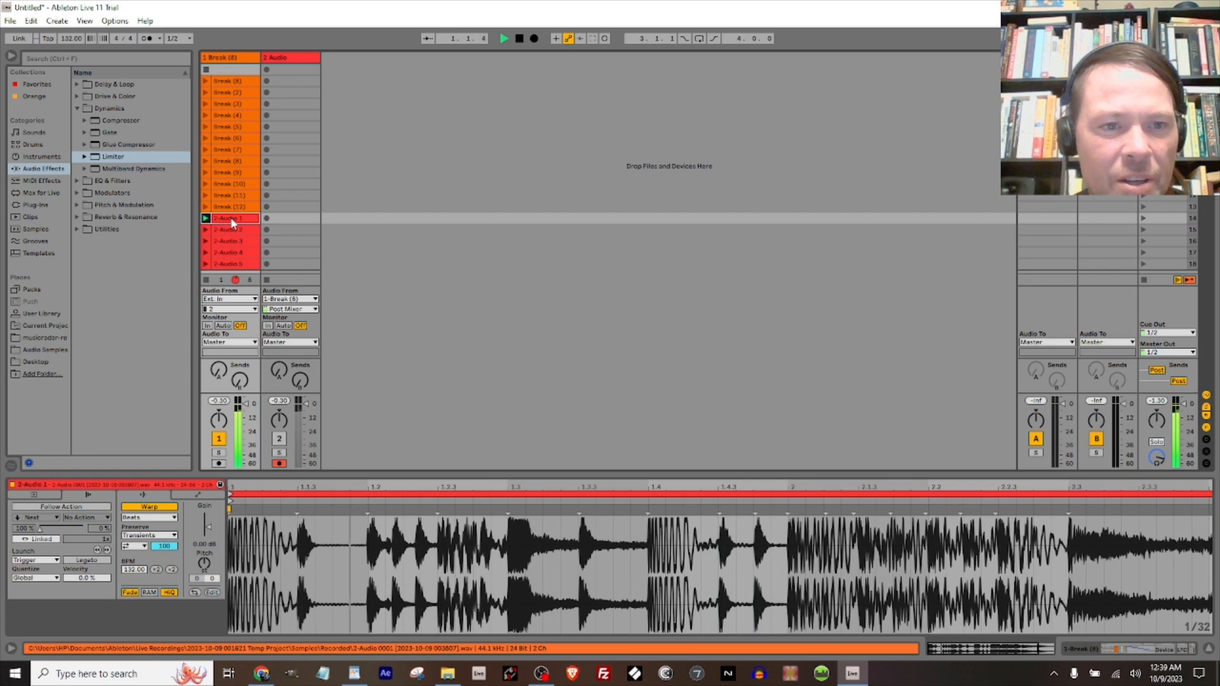
pyautogui.keyDown('shift'); pyautogui.click(229, 264); pyautogui.keyUp('shift')
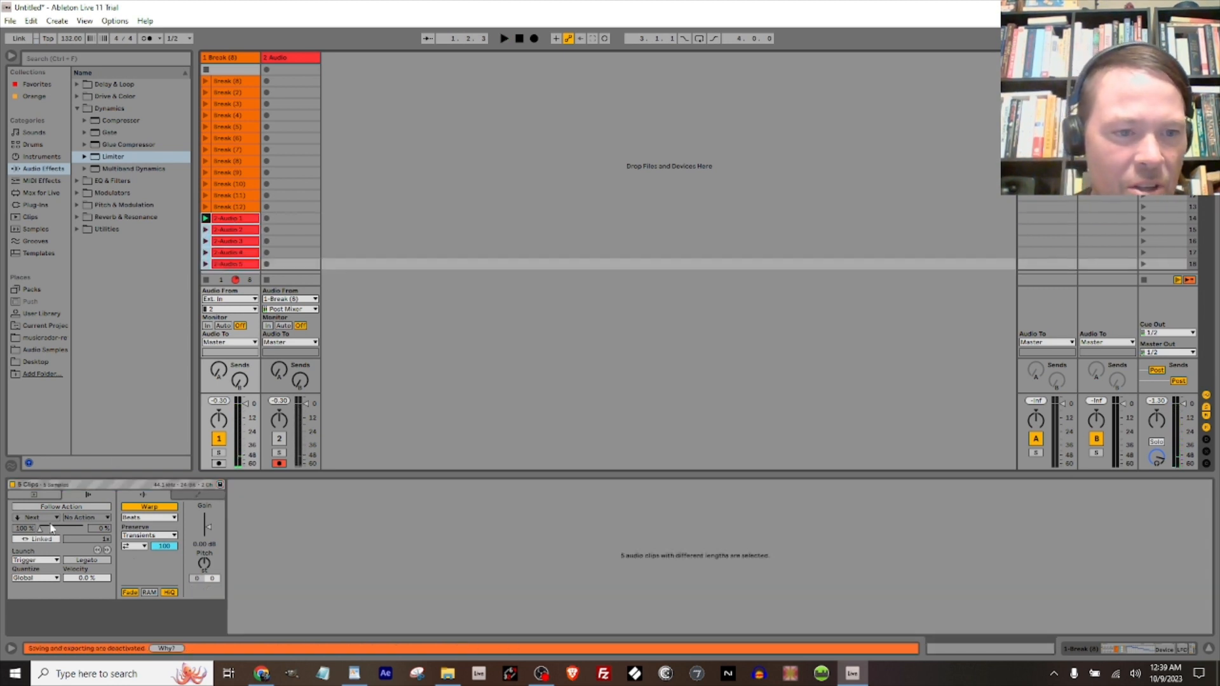
pyautogui.click(66, 506)
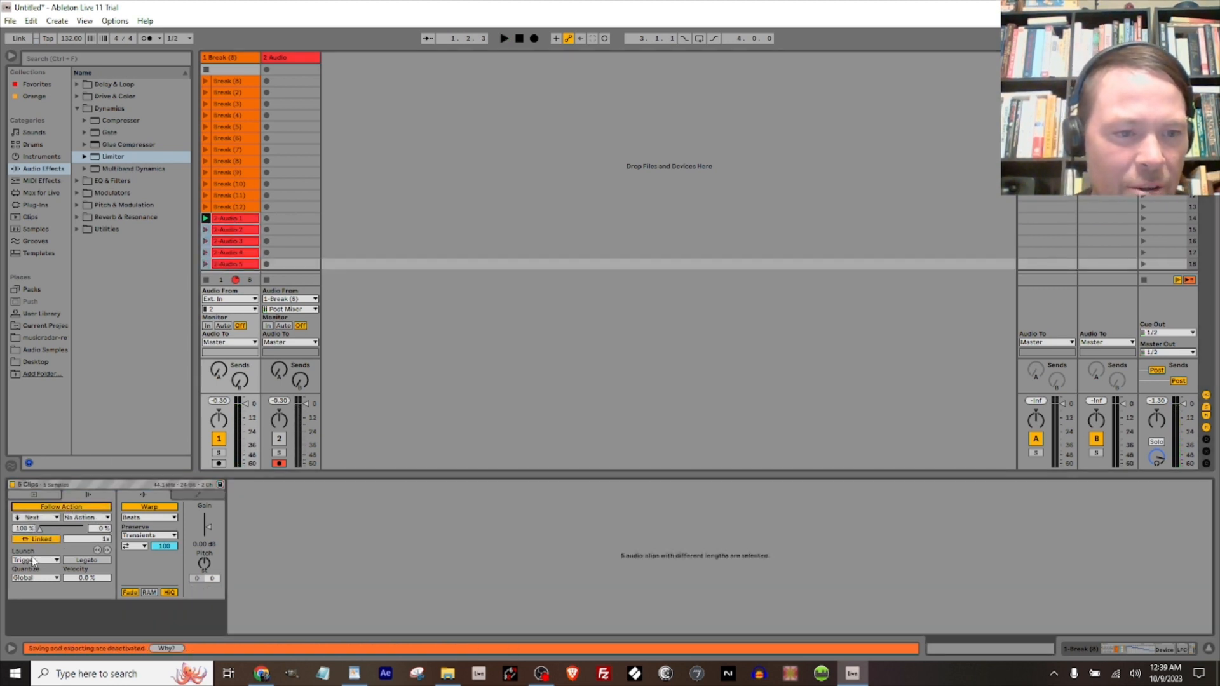
pyautogui.click(38, 541)
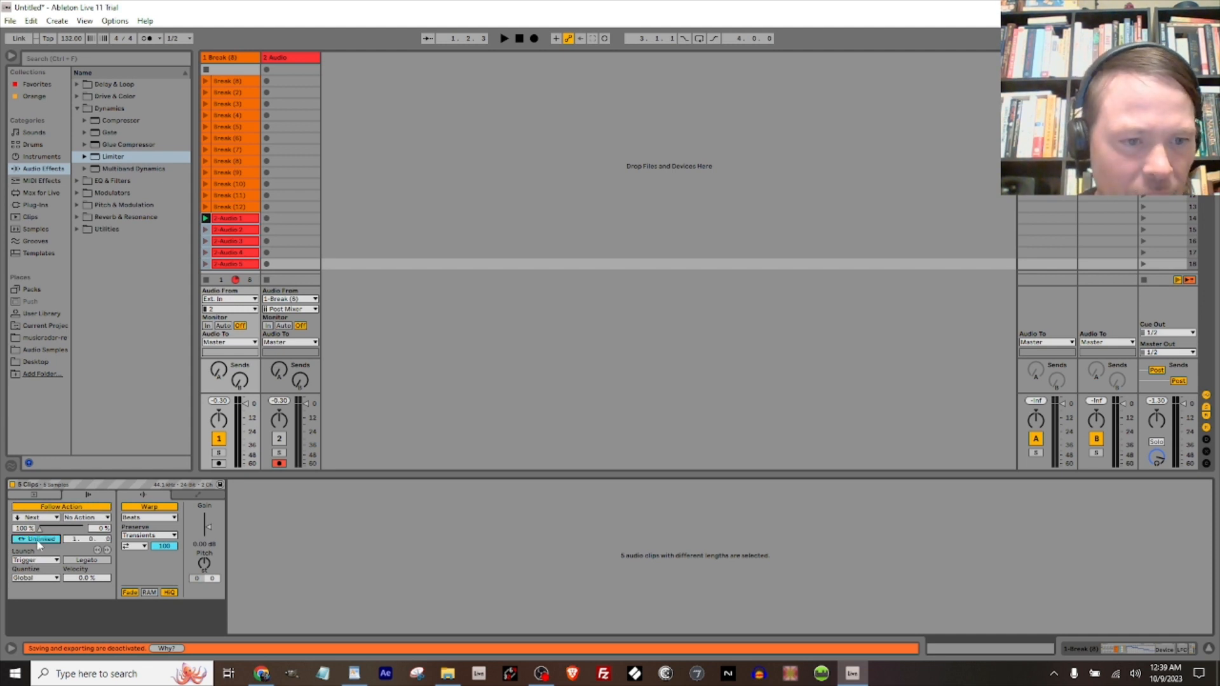
pyautogui.click(38, 518)
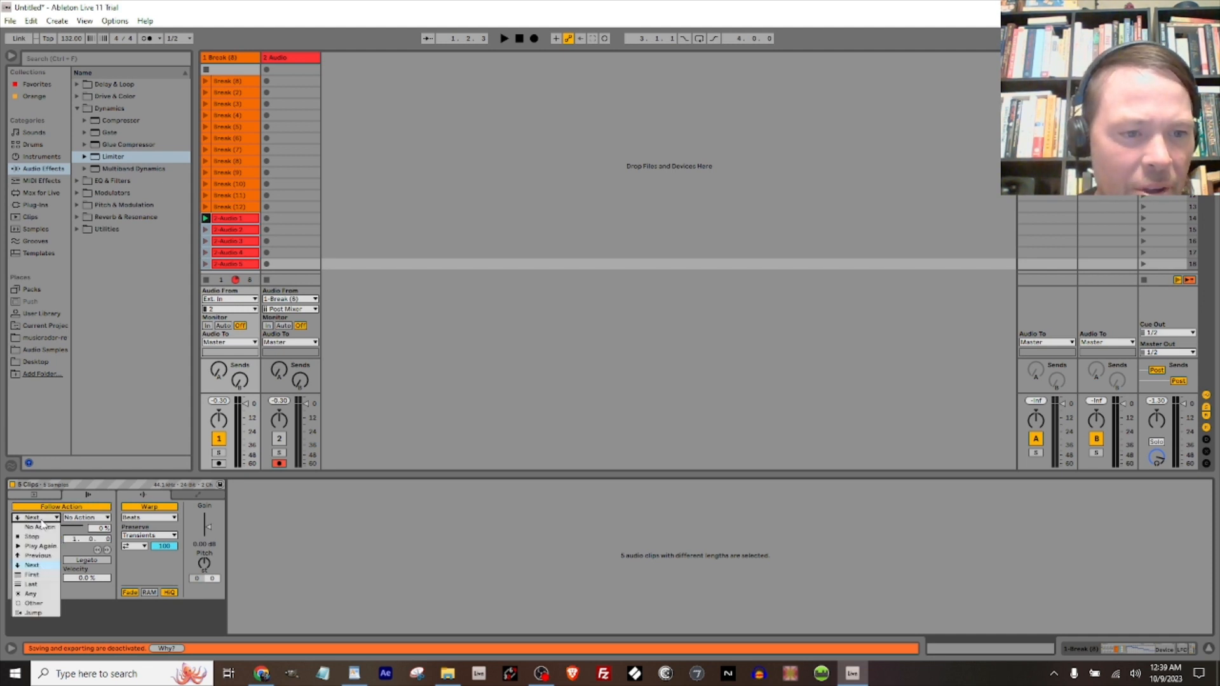
pyautogui.click(34, 604)
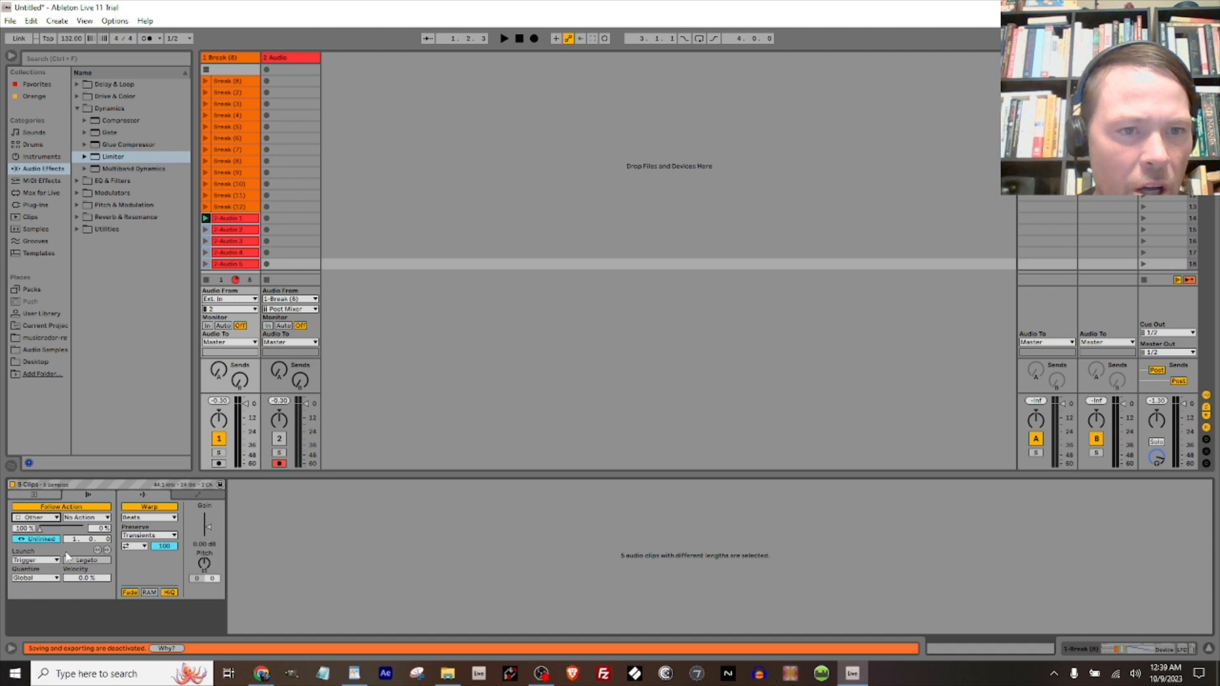
pyautogui.click(206, 174)
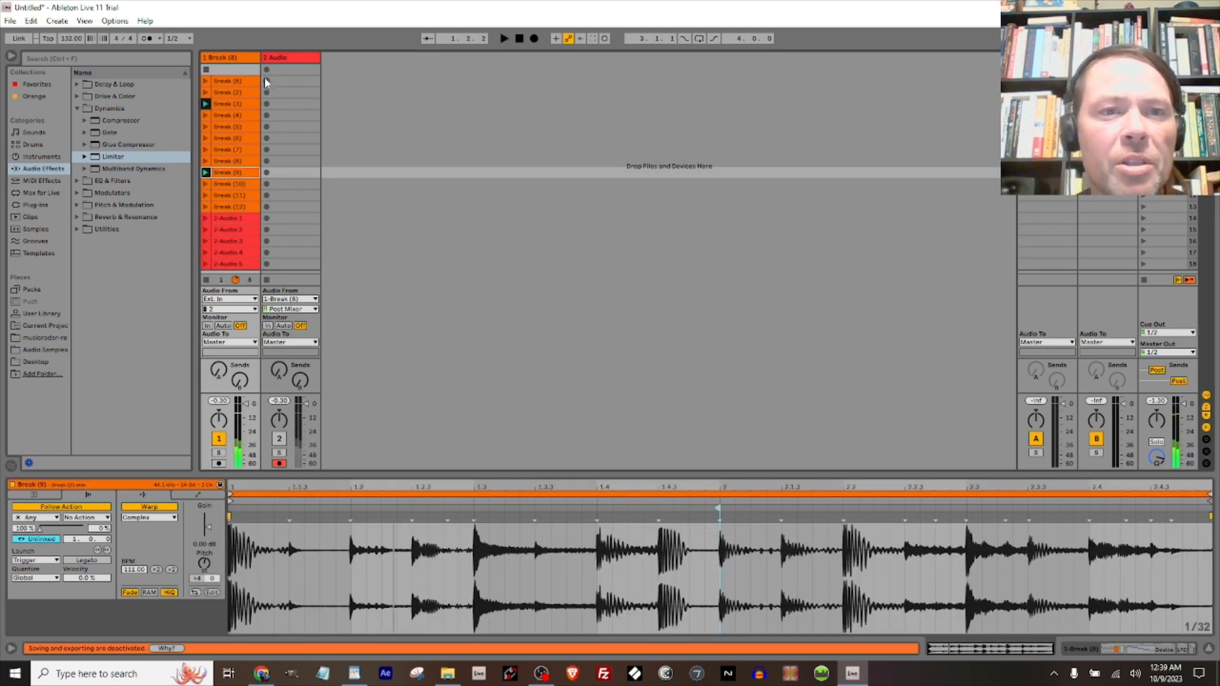
# Recolor the second audio track lime green and record four more clips of the randomized breaks into its first four slots
pyautogui.rightClick(271, 60)
pyautogui.click(323, 221)
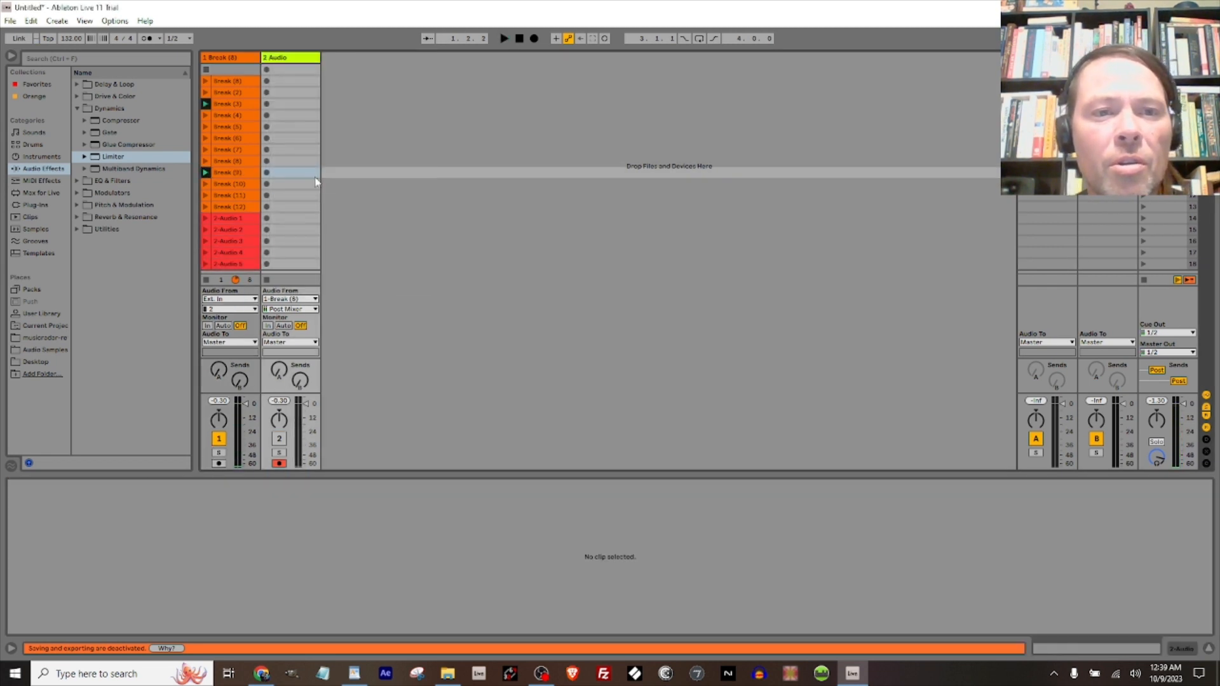
pyautogui.click(267, 81)
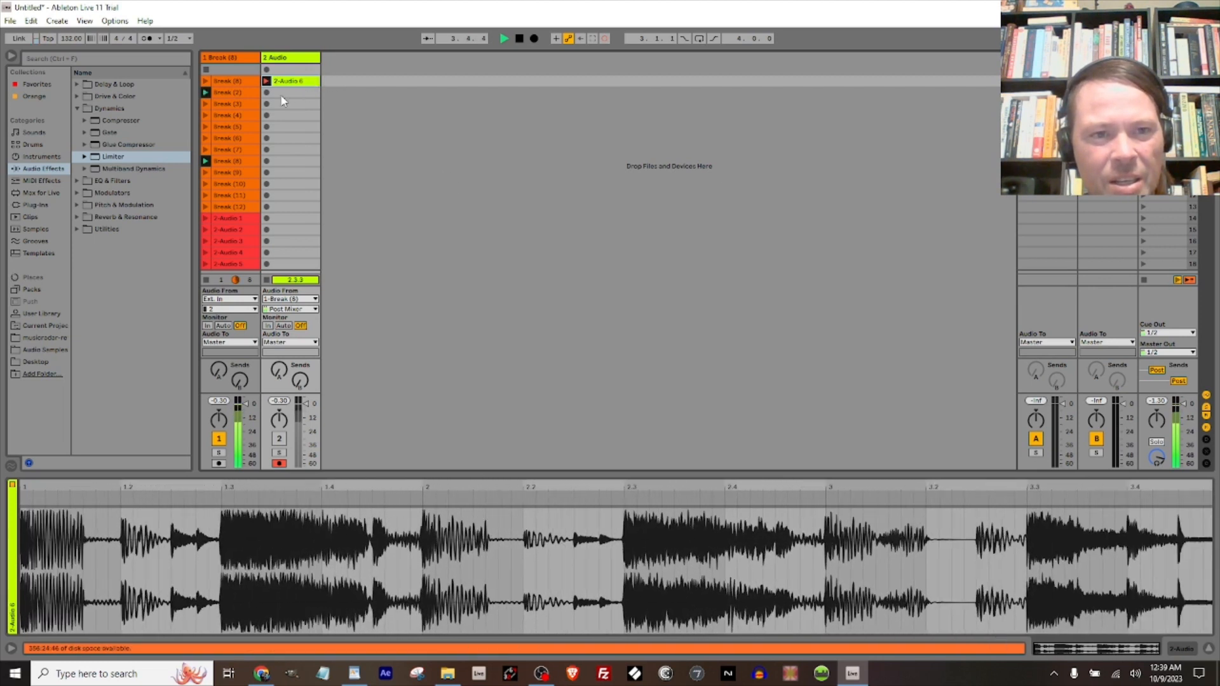
pyautogui.click(266, 92)
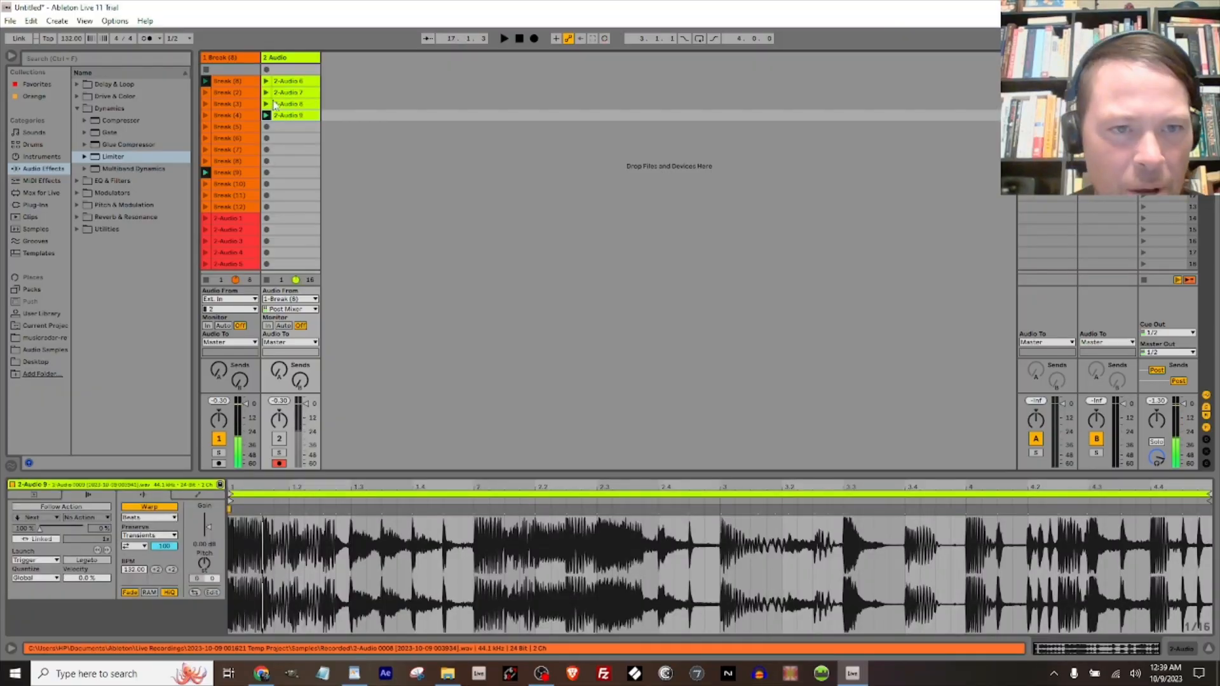
# Insert a MIDI track after the Break track, load the Vital synth on it, and record a clip in its third slot
pyautogui.click(233, 58)
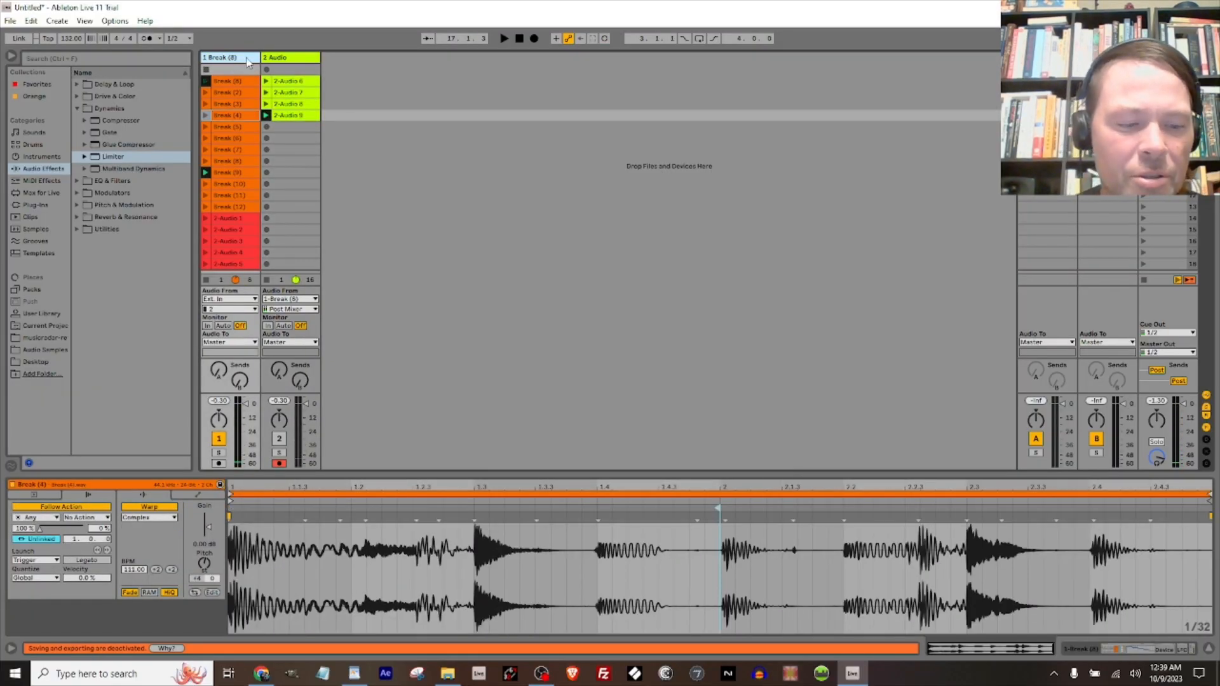
pyautogui.hotkey('ctrl', 'shift', 't')
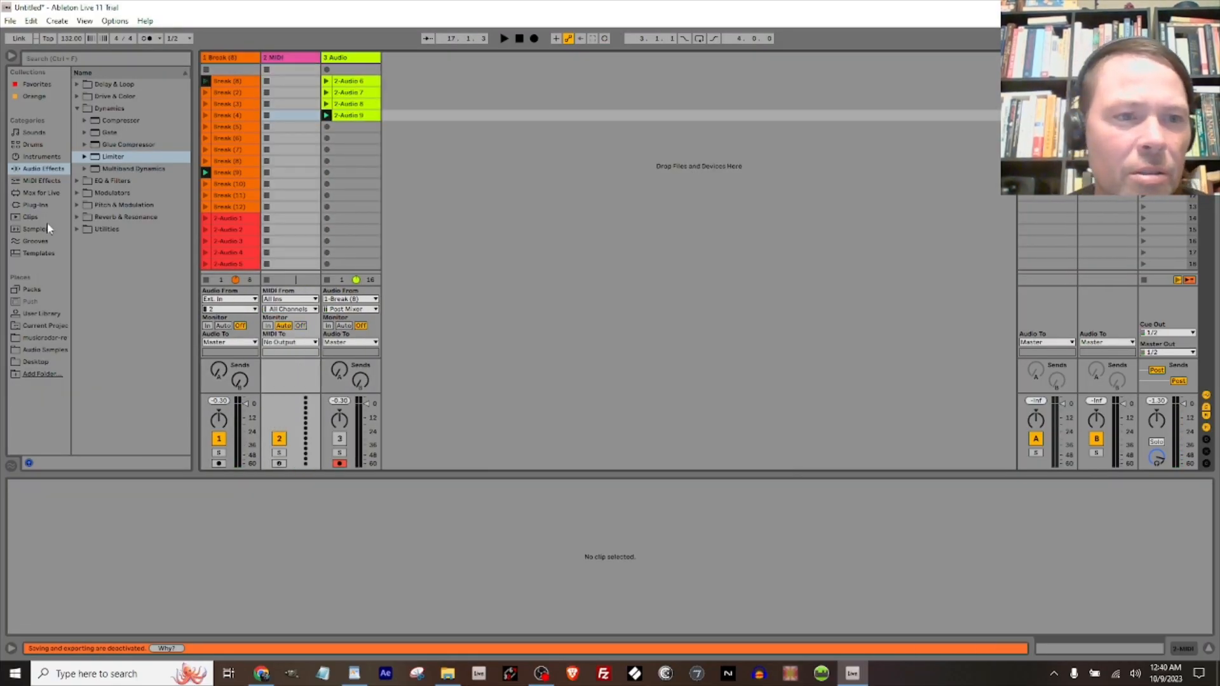
pyautogui.click(35, 204)
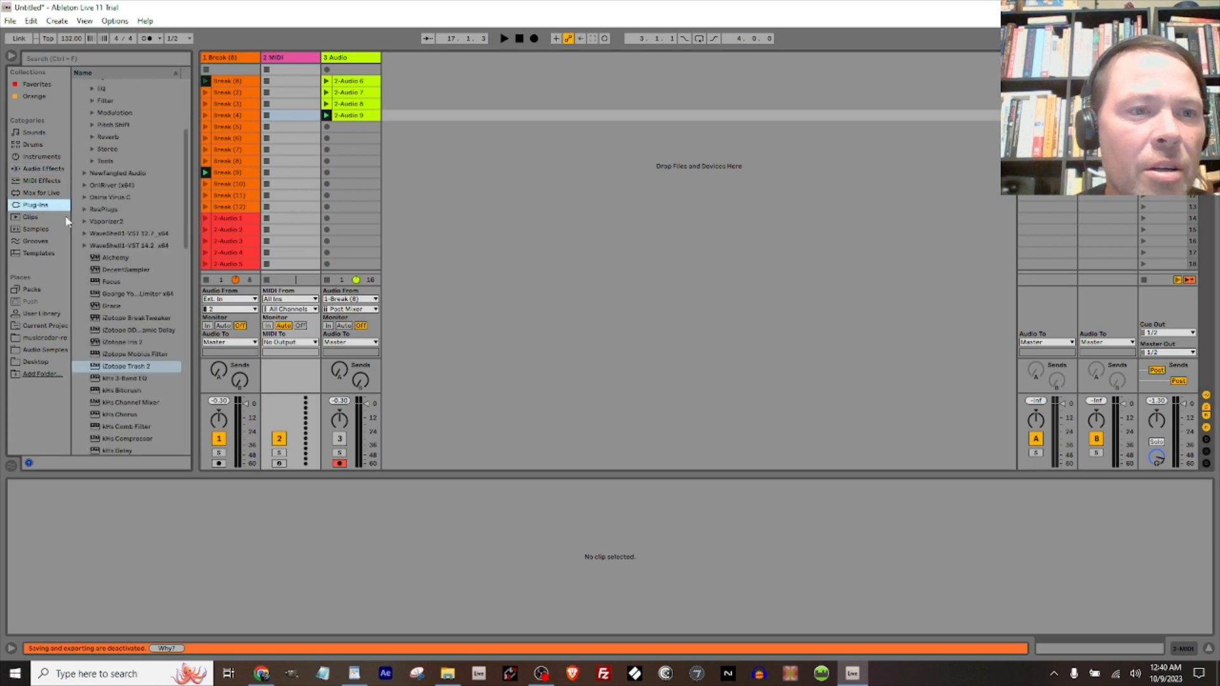
pyautogui.scroll(-8, 146, 377)
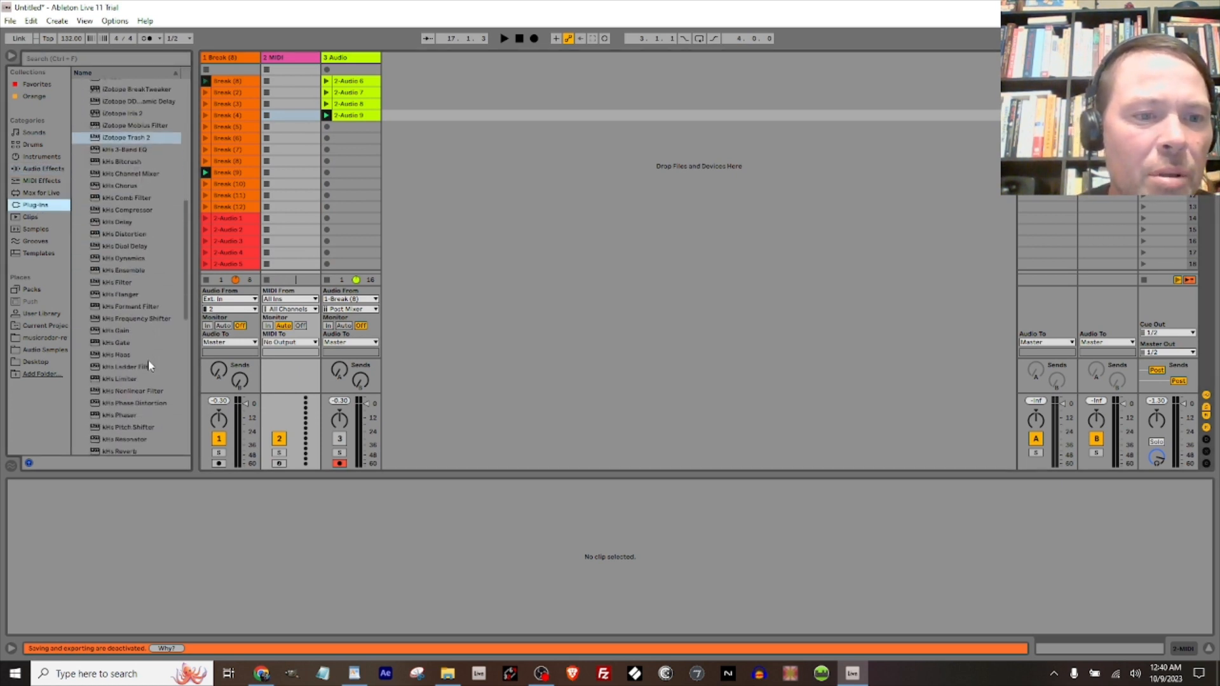
pyautogui.scroll(-10, 188, 300)
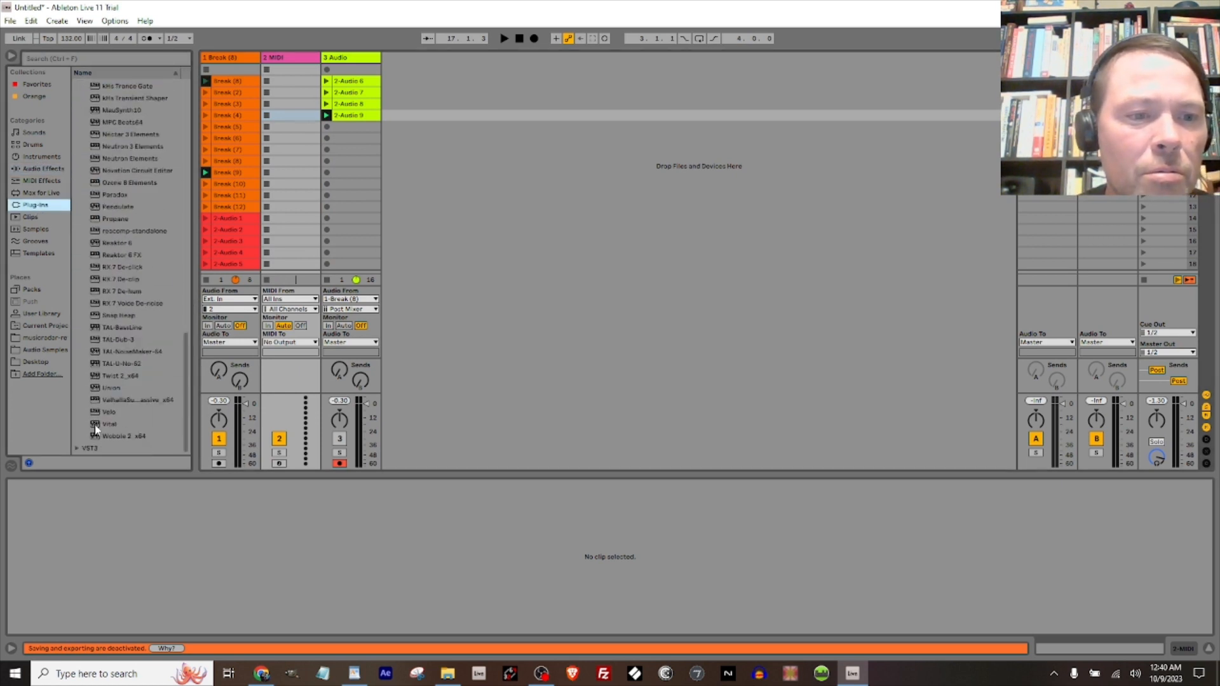
pyautogui.moveTo(97, 424); pyautogui.dragTo(196, 258)
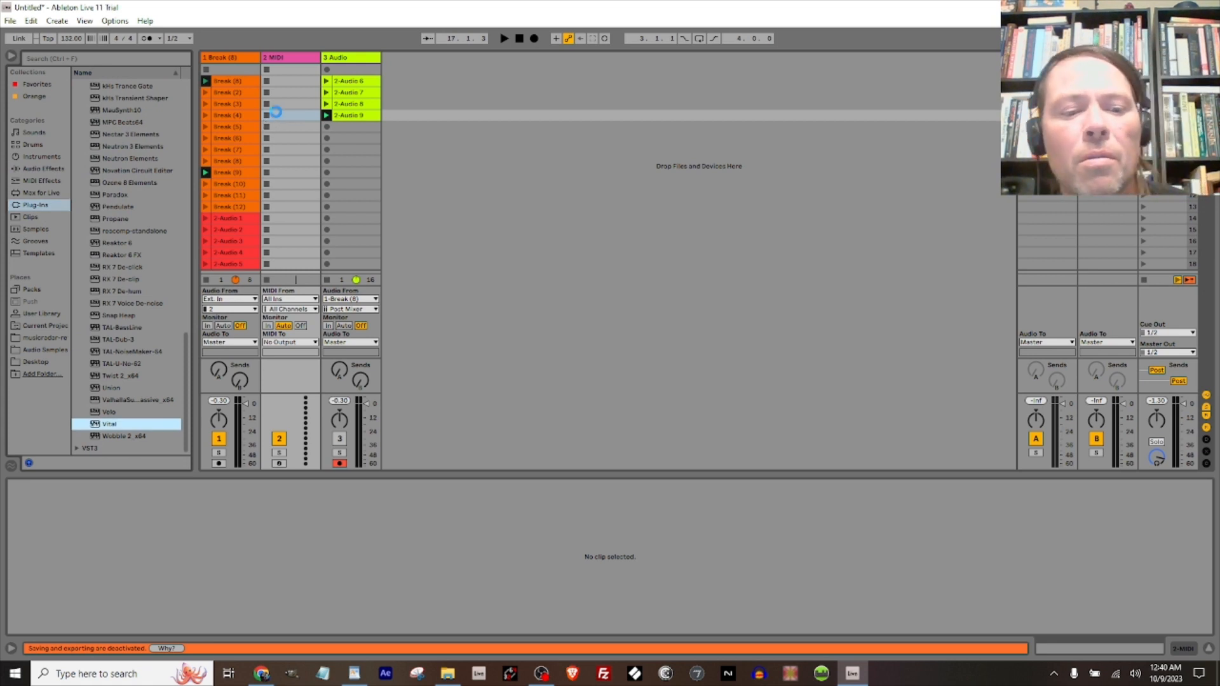
pyautogui.moveTo(276, 112); pyautogui.dragTo(276, 113)
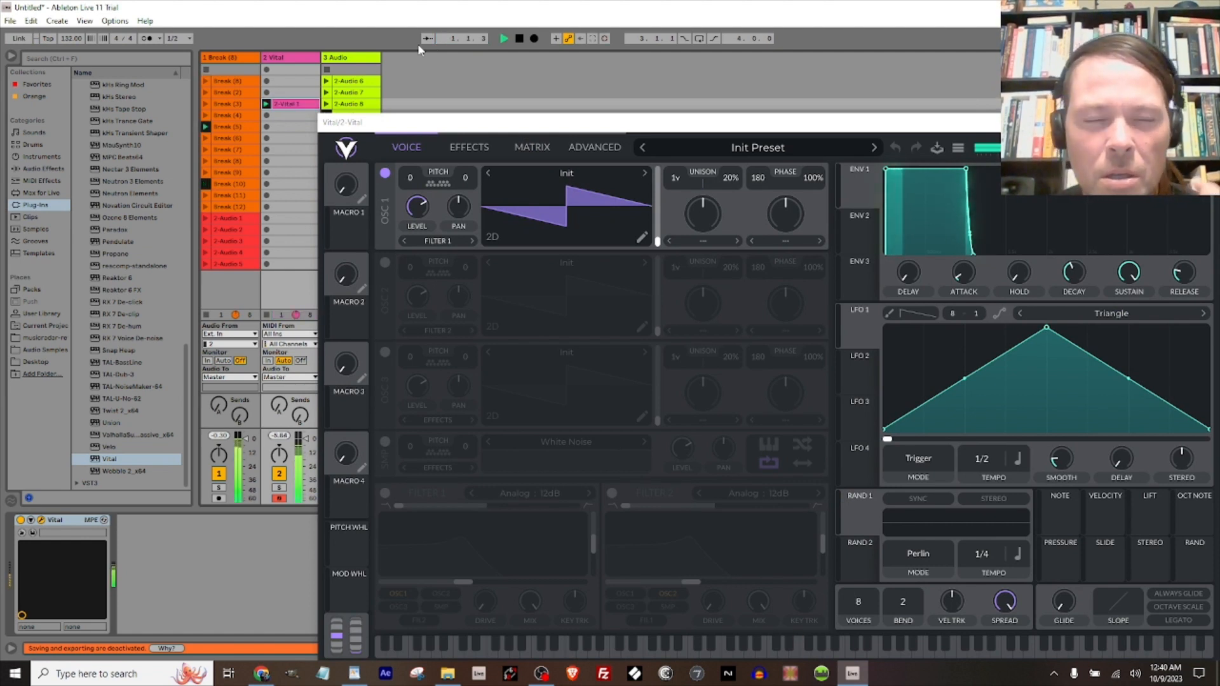
# Load the PAD Icy Winds preset in Vital and audition it with the recorded clip
pyautogui.click(716, 140)
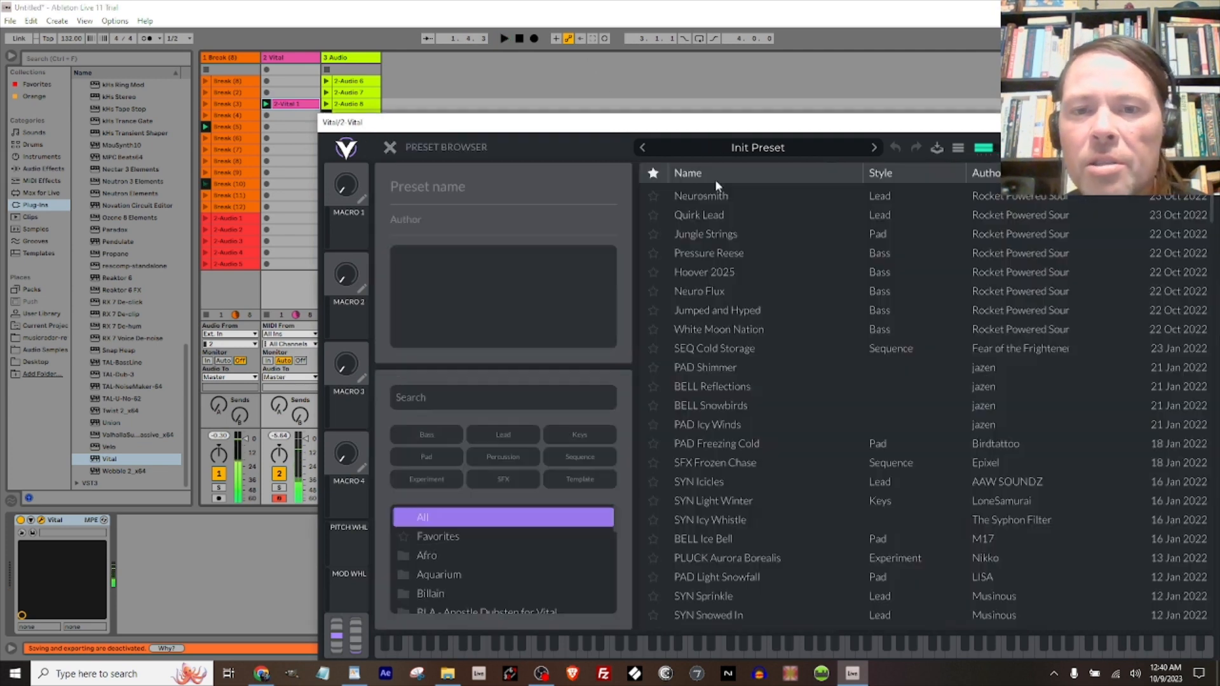
pyautogui.click(735, 424)
pyautogui.press('space')
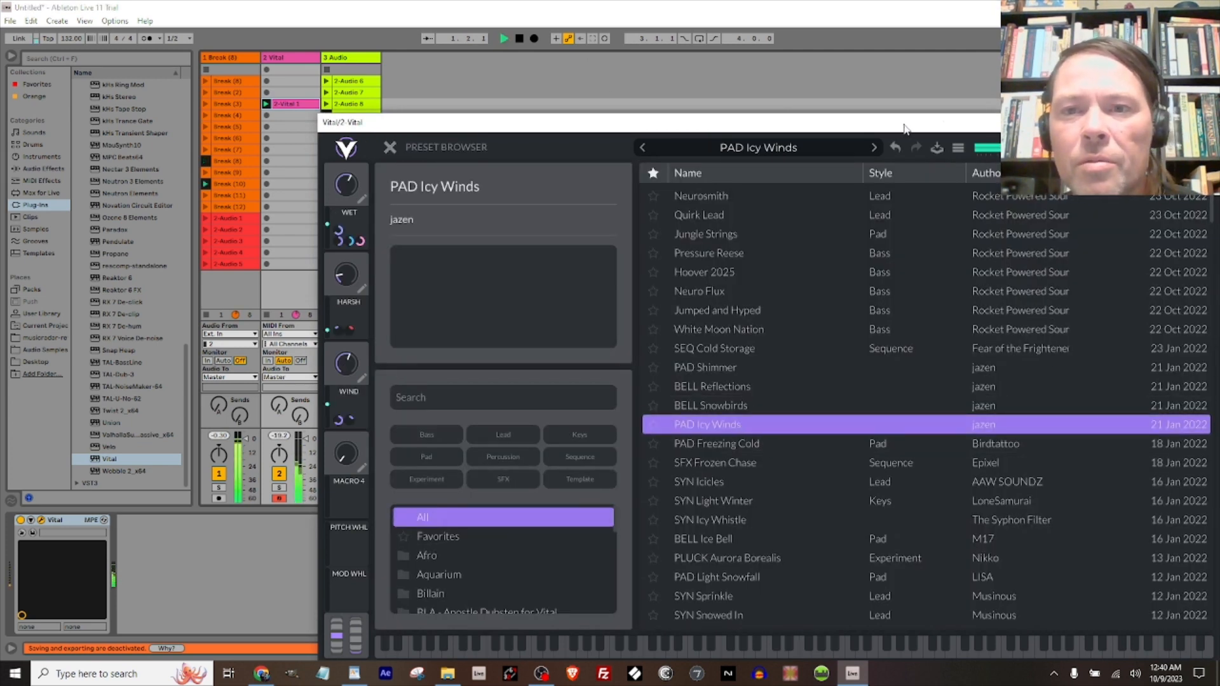
pyautogui.click(1206, 122)
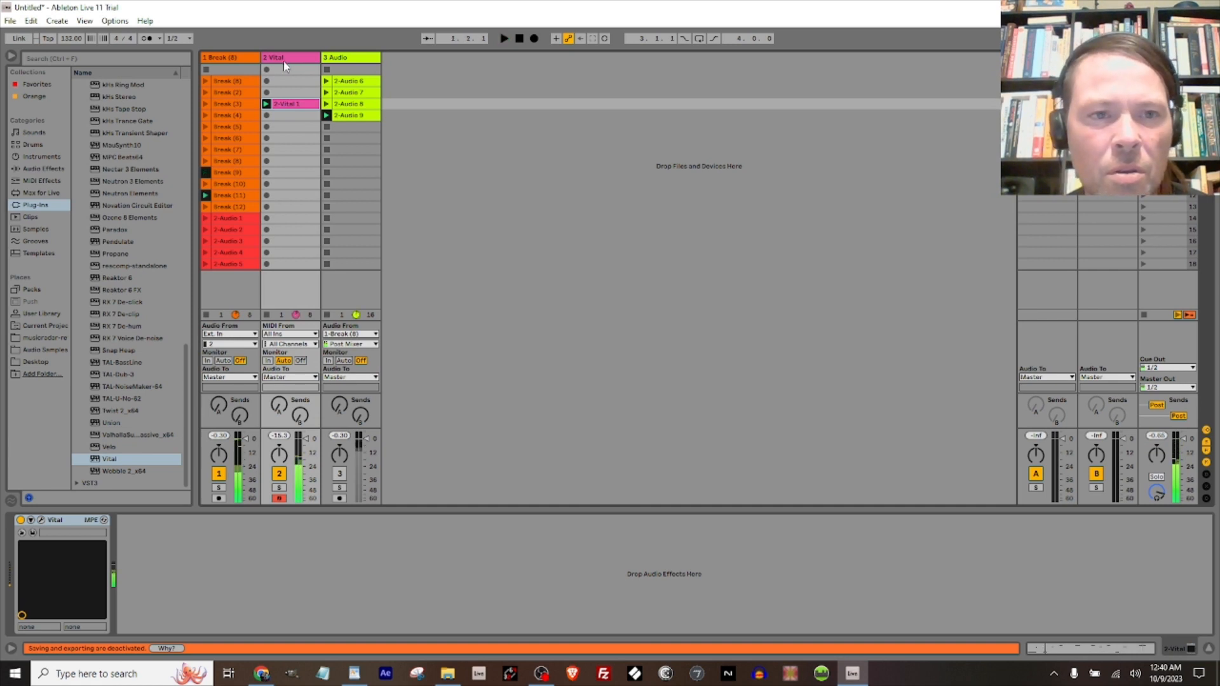
pyautogui.press('space')
# Copy the Break track's Audio Effect Rack, Device Randomizer, LFO and Limiter onto the Vital track after the synth, and audition the result
pyautogui.click(229, 57)
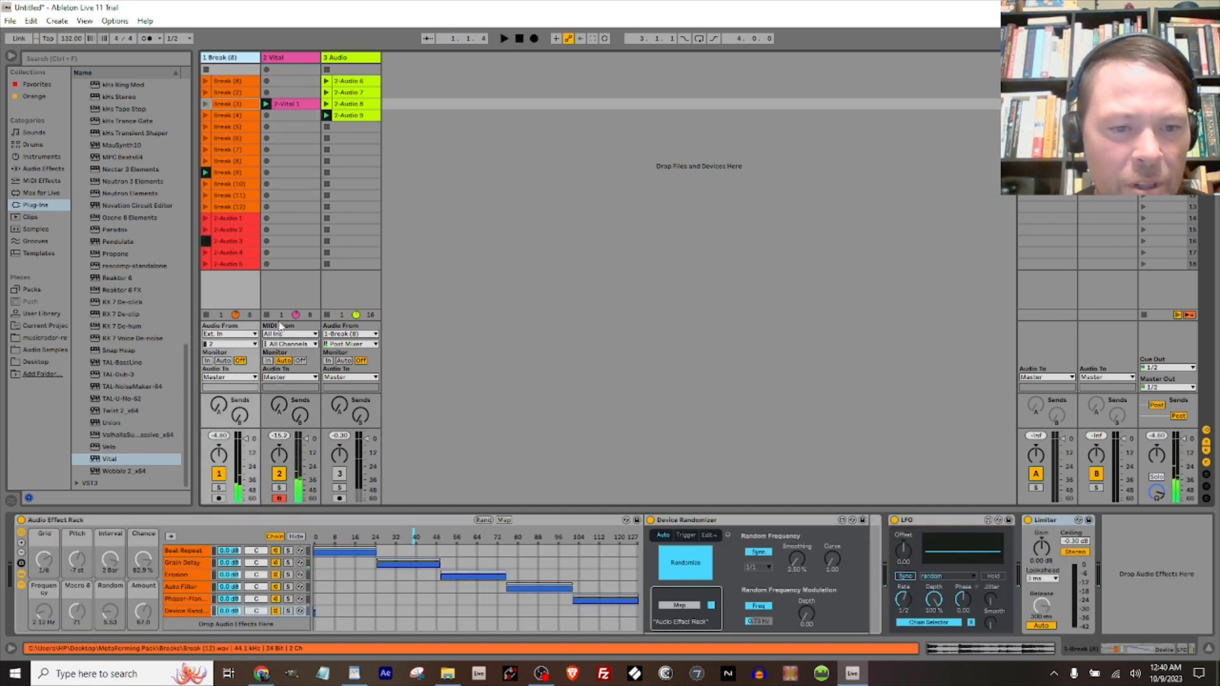
pyautogui.click(121, 560)
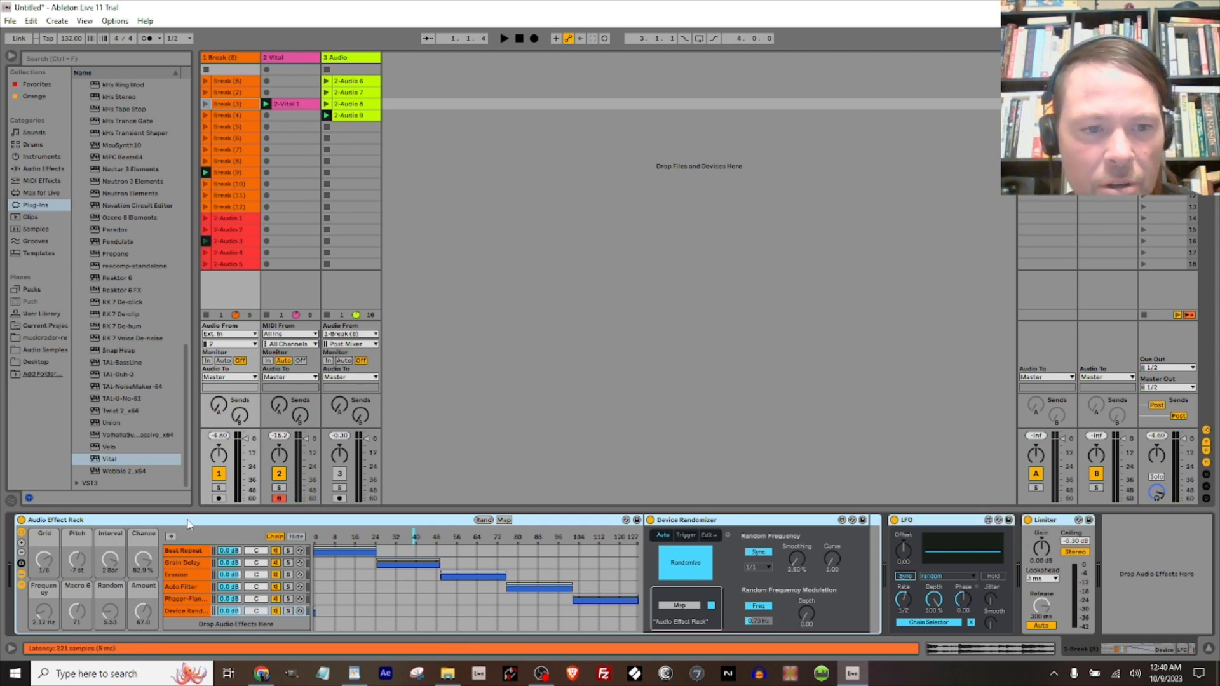
pyautogui.click(288, 79)
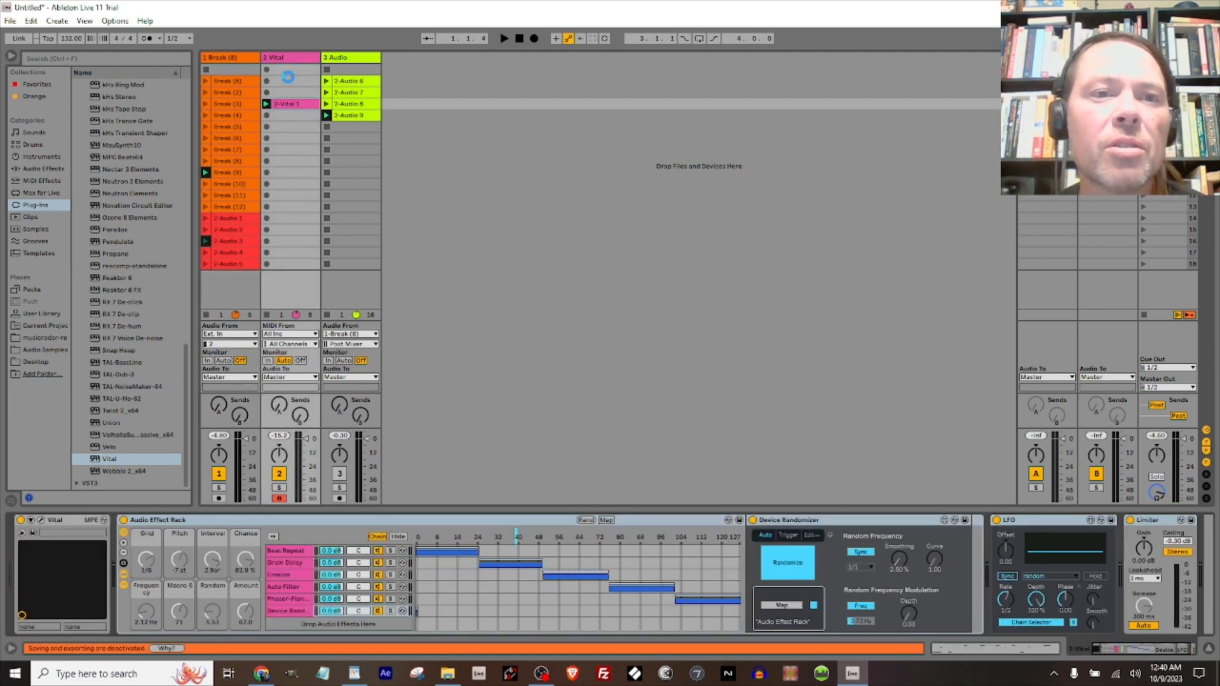
pyautogui.press('space')
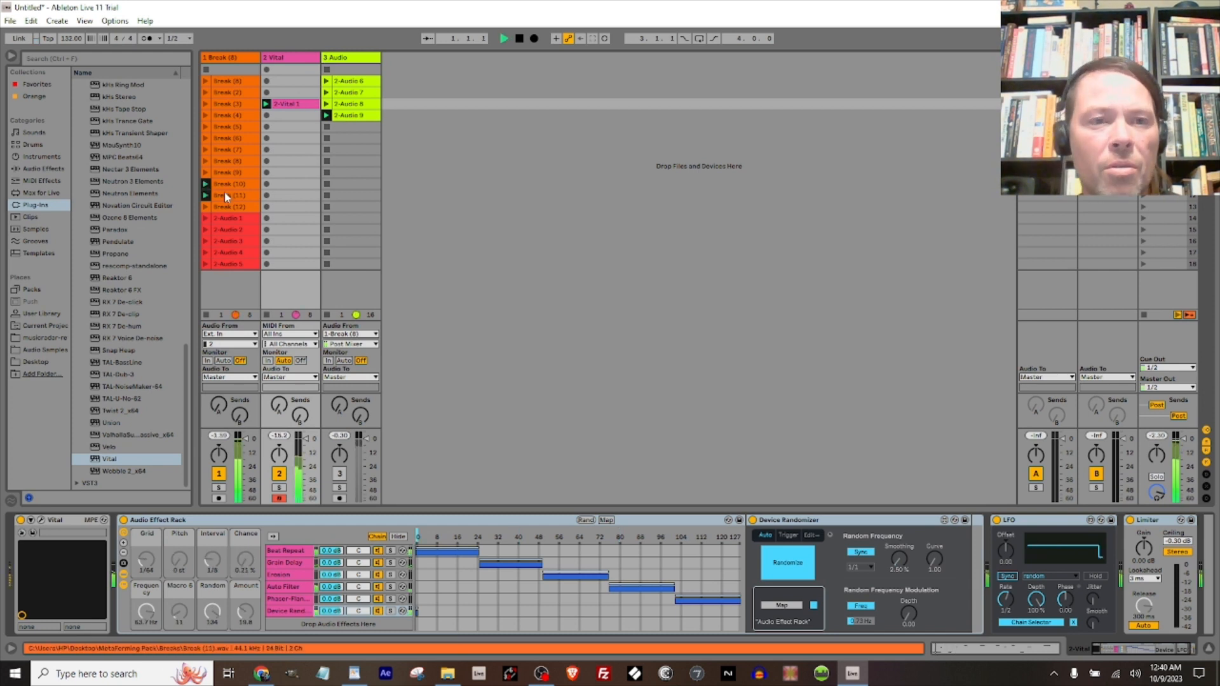
pyautogui.press('space')
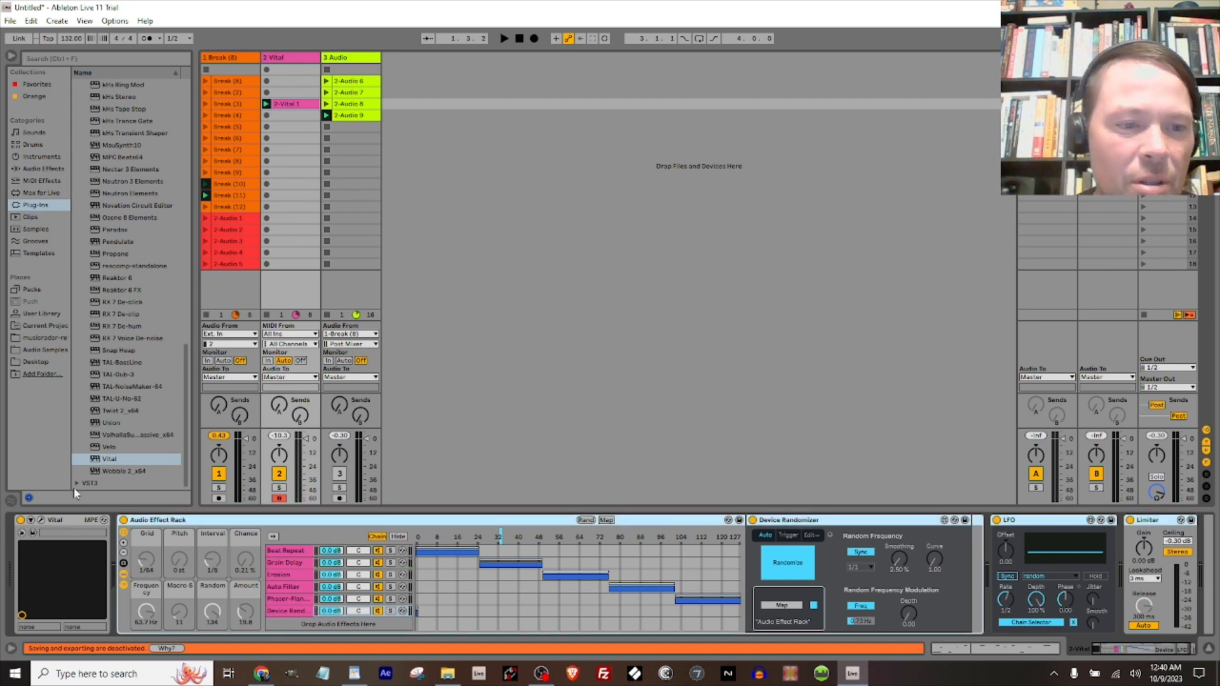
# Load the BELL Ice Bell preset in Vital, audition it through the effects, and close the synth window
pyautogui.click(43, 522)
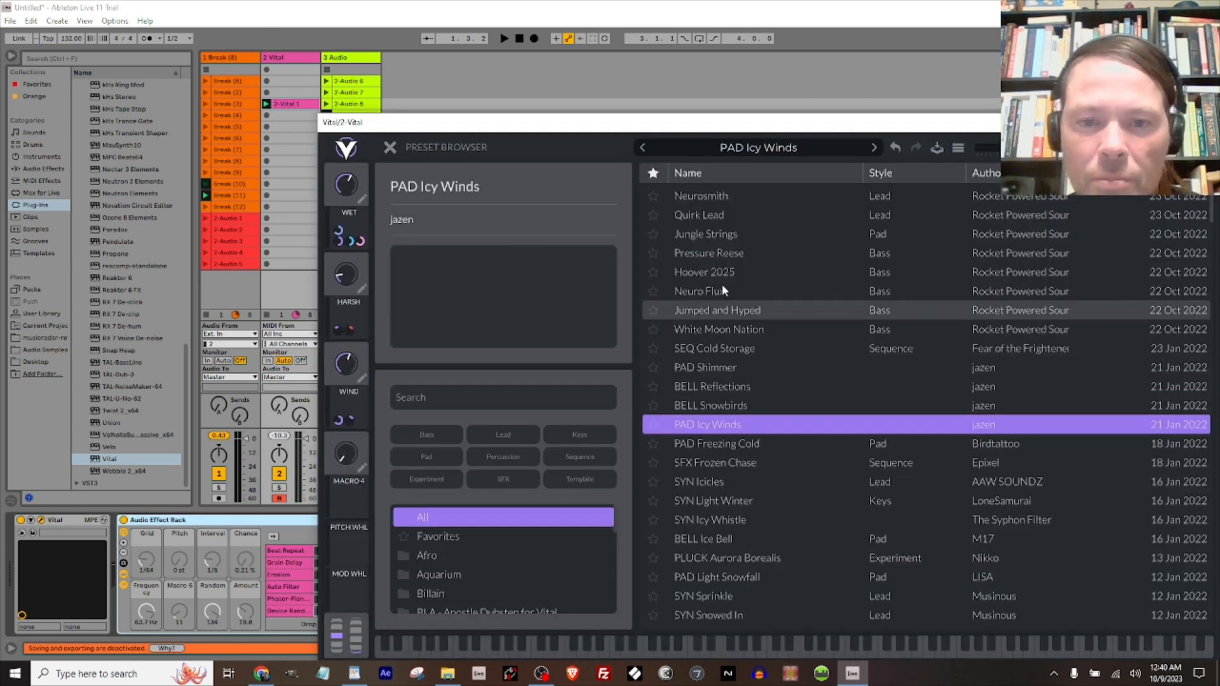
pyautogui.click(705, 539)
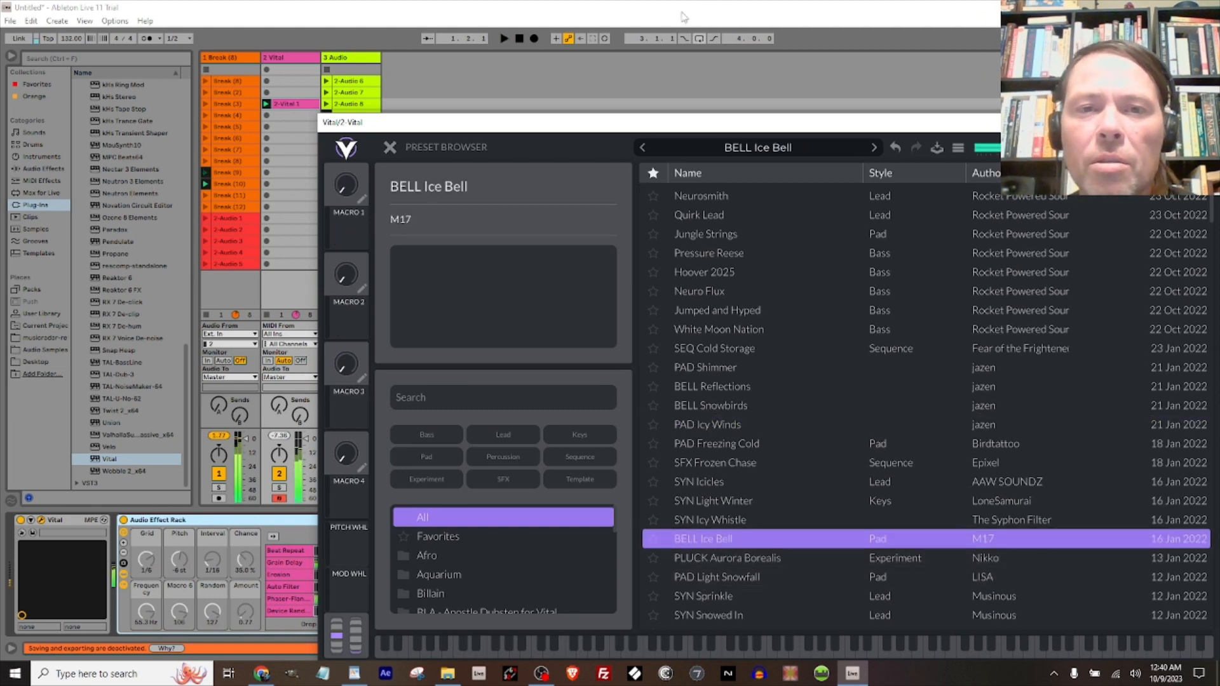
pyautogui.press('space')
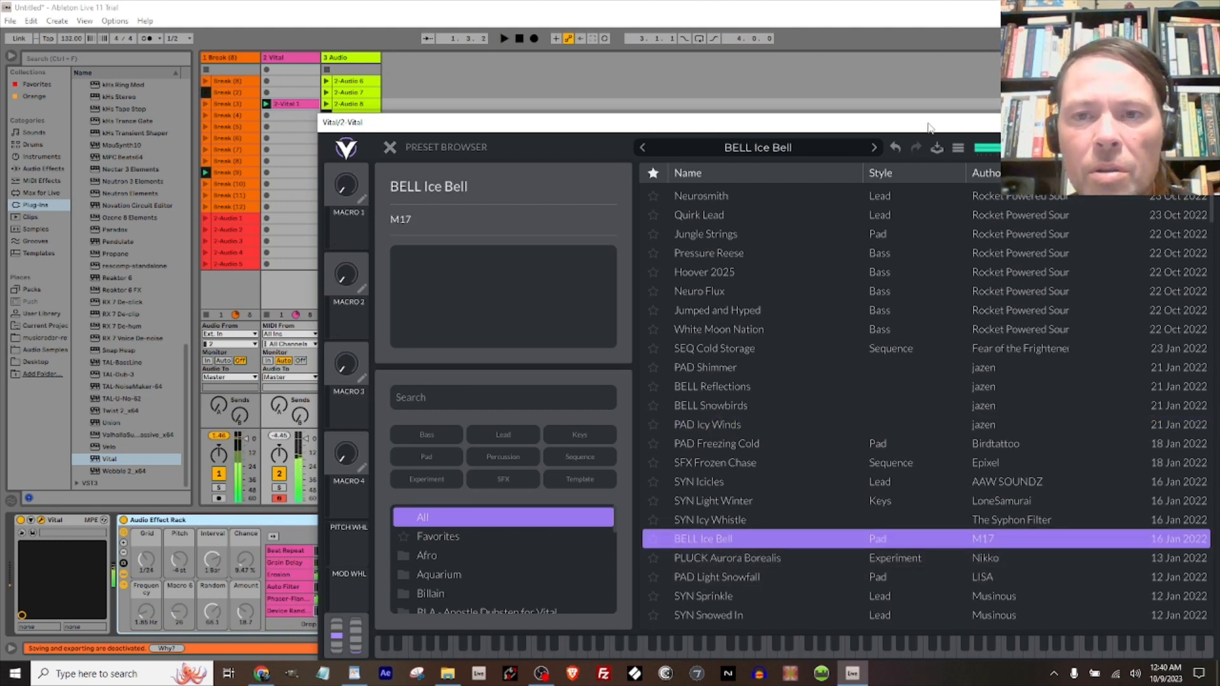
pyautogui.click(1206, 122)
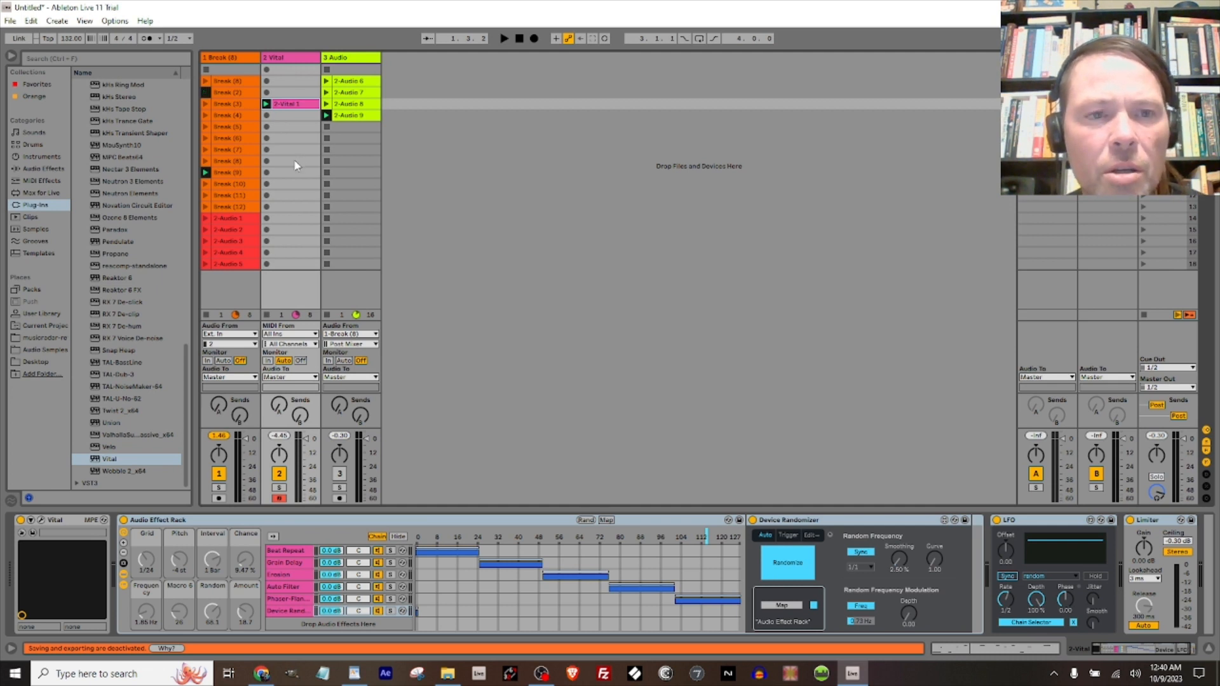
# Paste the recorded Vital clip at bar 1 of the Vital track in the Arrangement
pyautogui.press('Tab')
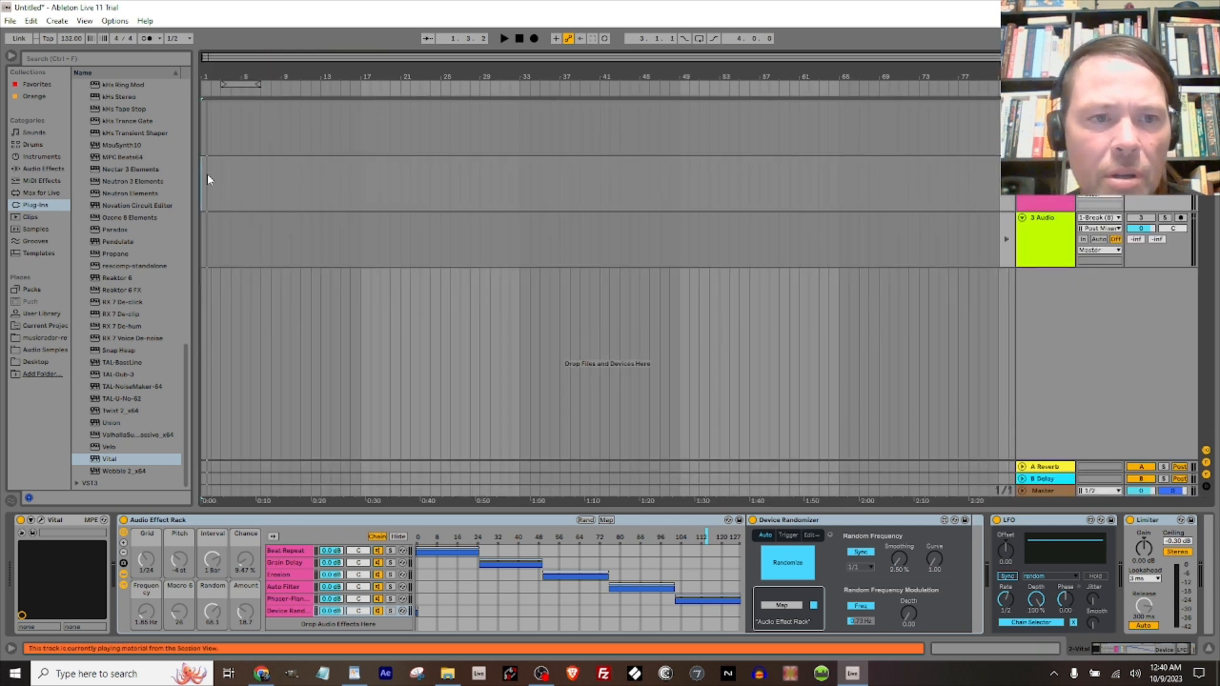
pyautogui.hotkey('ctrl', 'v')
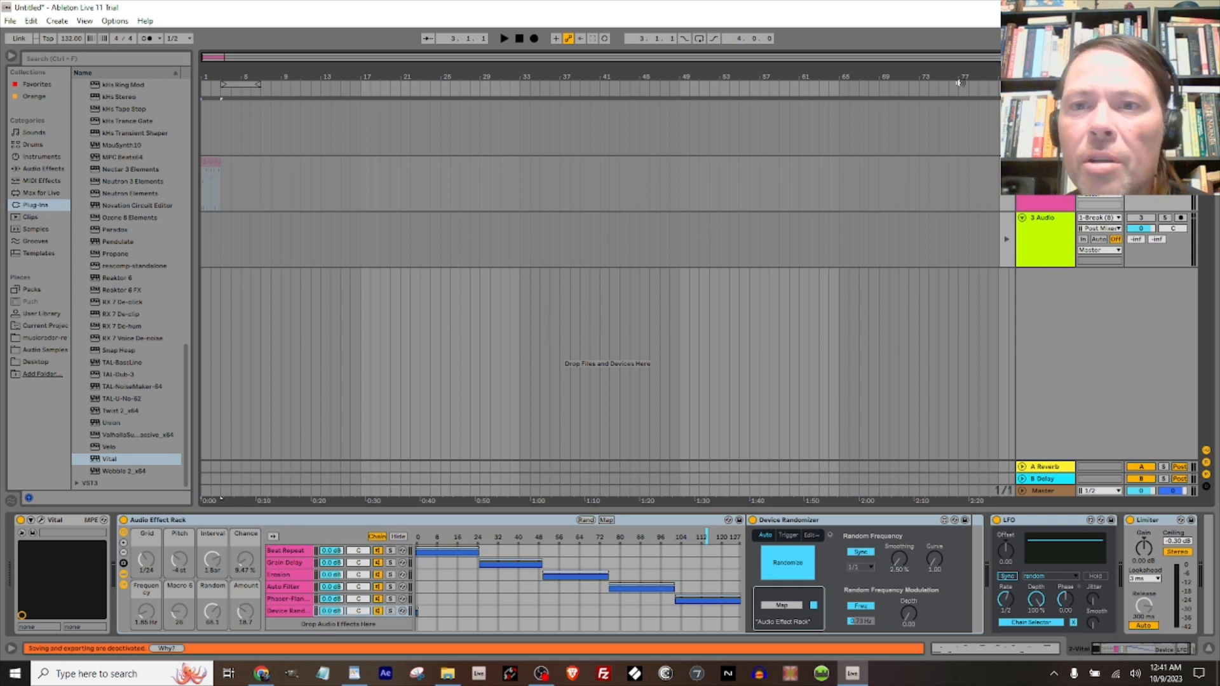
pyautogui.click(430, 188)
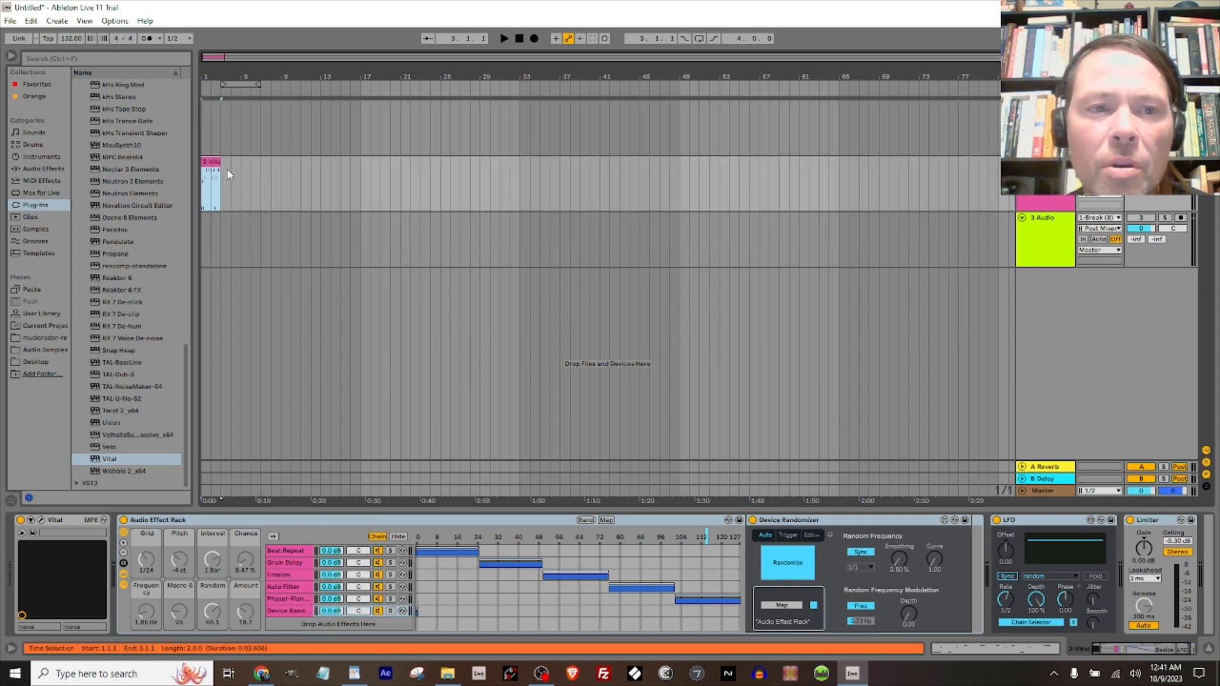
# Extend the arrangement's Vital clip to 64 bars, ending at bar 65, and freeze the Vital track
pyautogui.moveTo(223, 170); pyautogui.dragTo(840, 171)
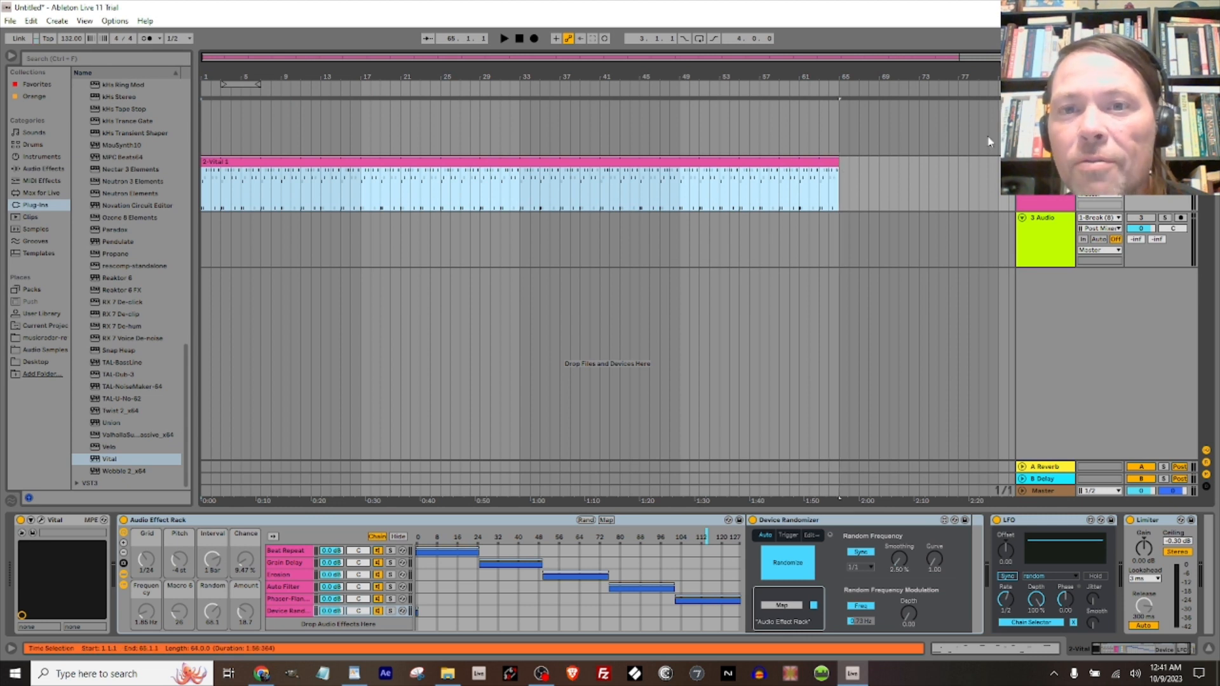
pyautogui.rightClick(1045, 201)
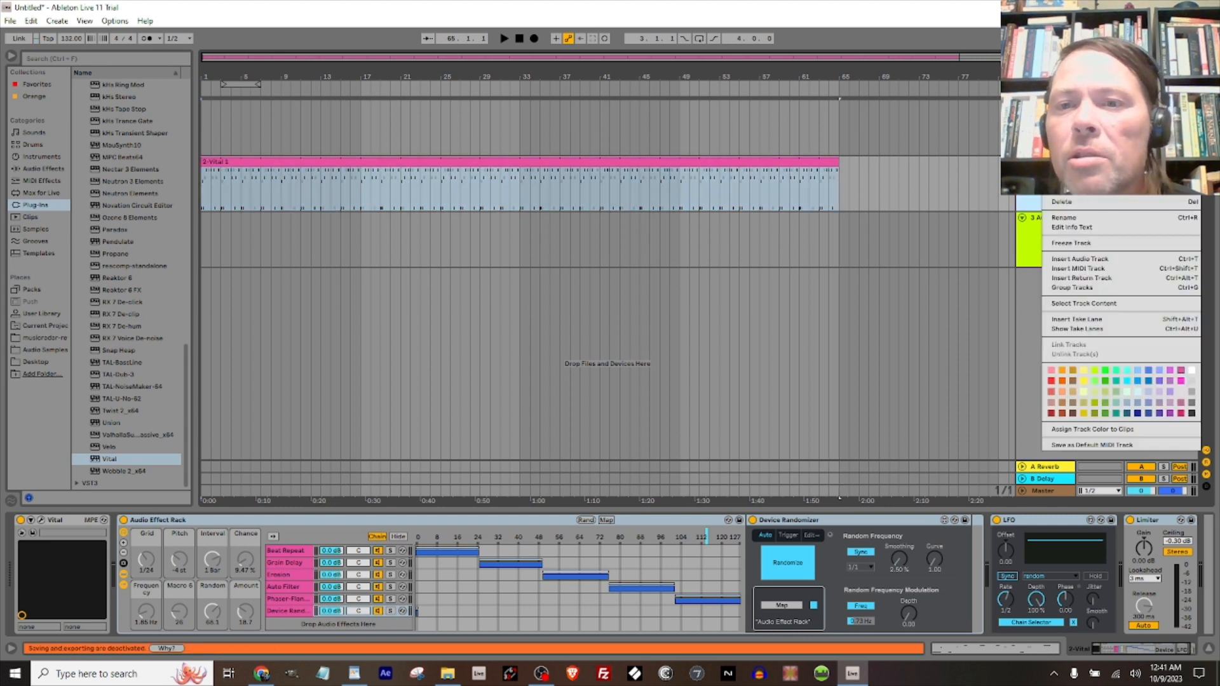
pyautogui.click(1070, 243)
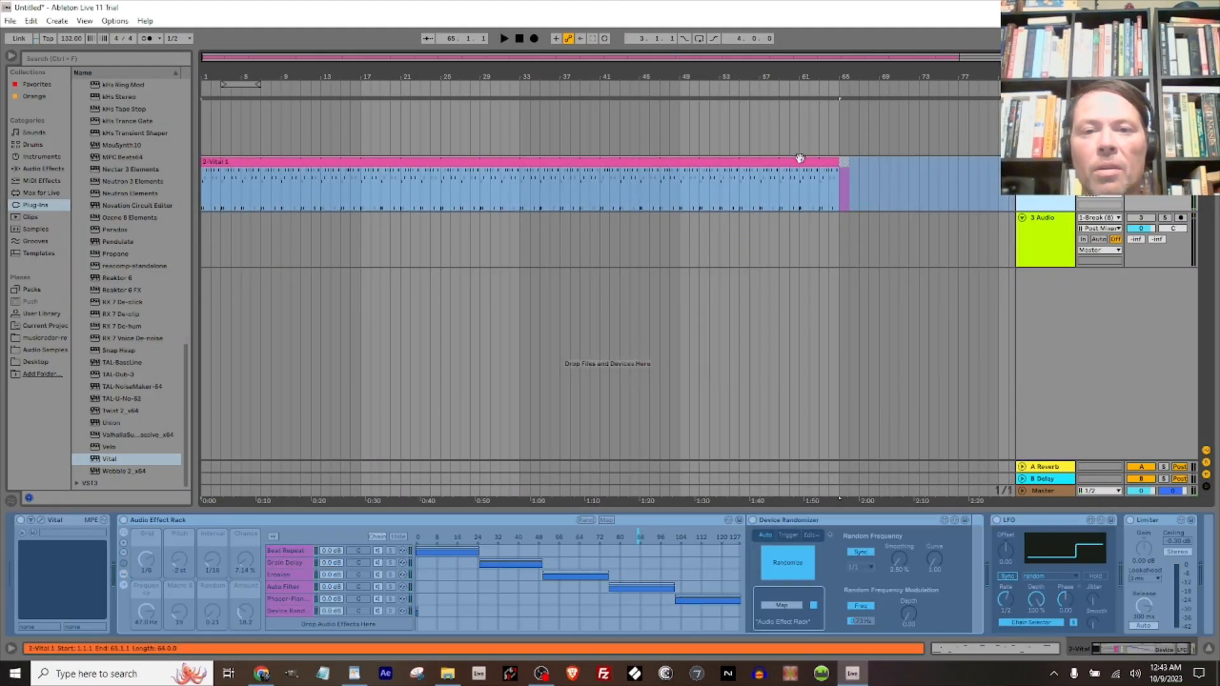
# Flatten the frozen Vital track to audio and turn on looping for the resulting 64-bar clip
pyautogui.rightClick(1052, 170)
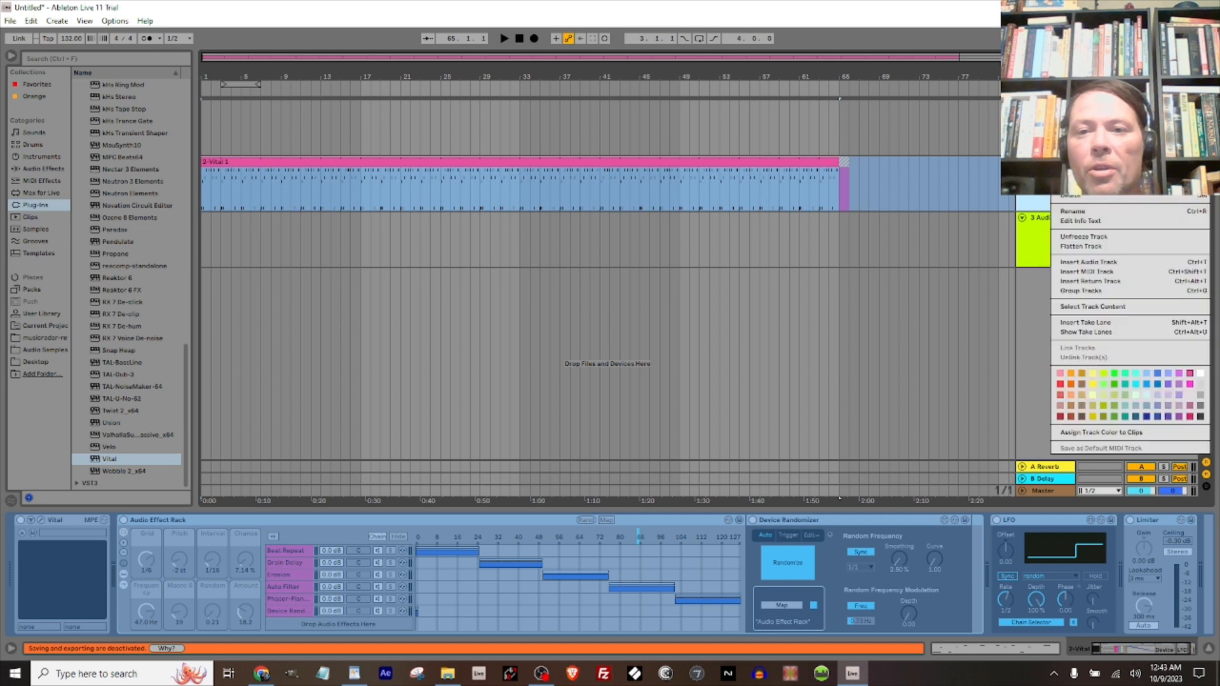
pyautogui.click(1081, 247)
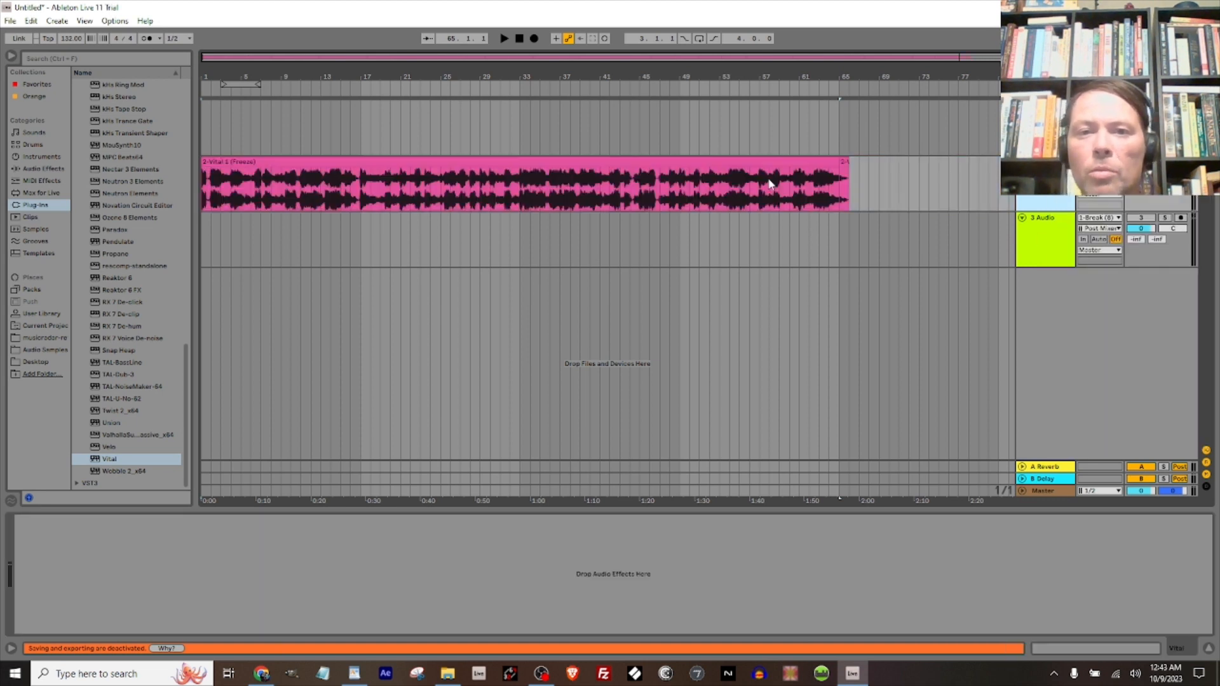
pyautogui.click(766, 160)
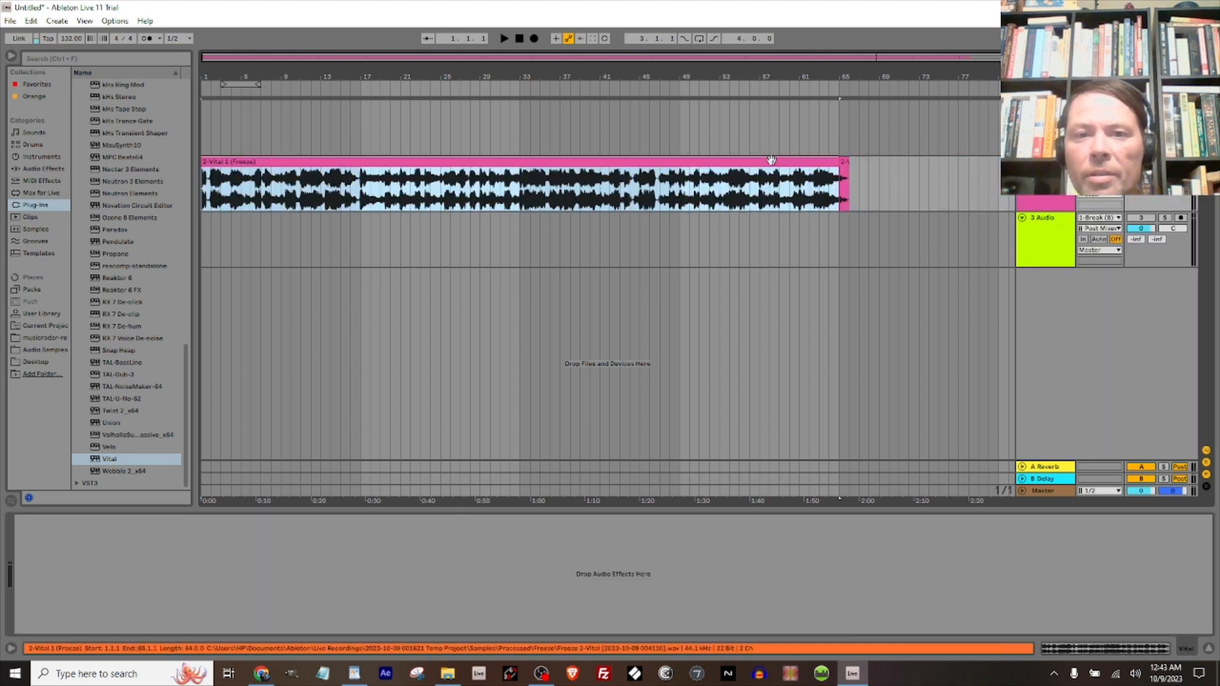
pyautogui.hotkey('shift', 'Tab')
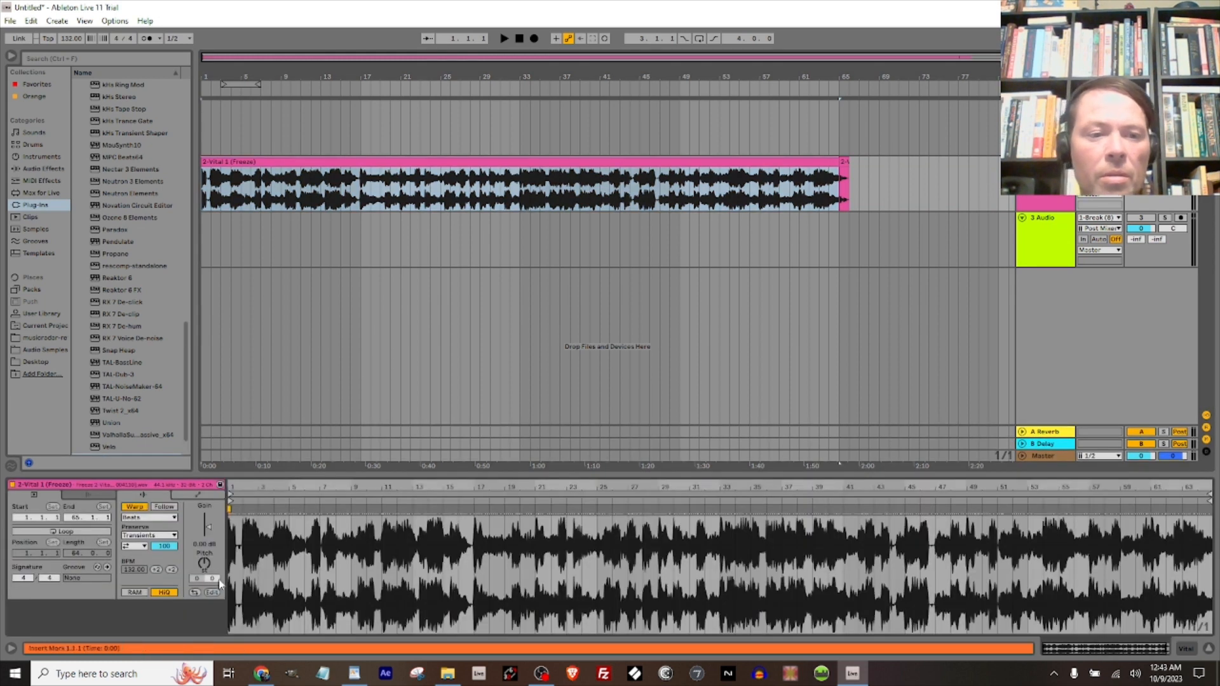
pyautogui.click(66, 532)
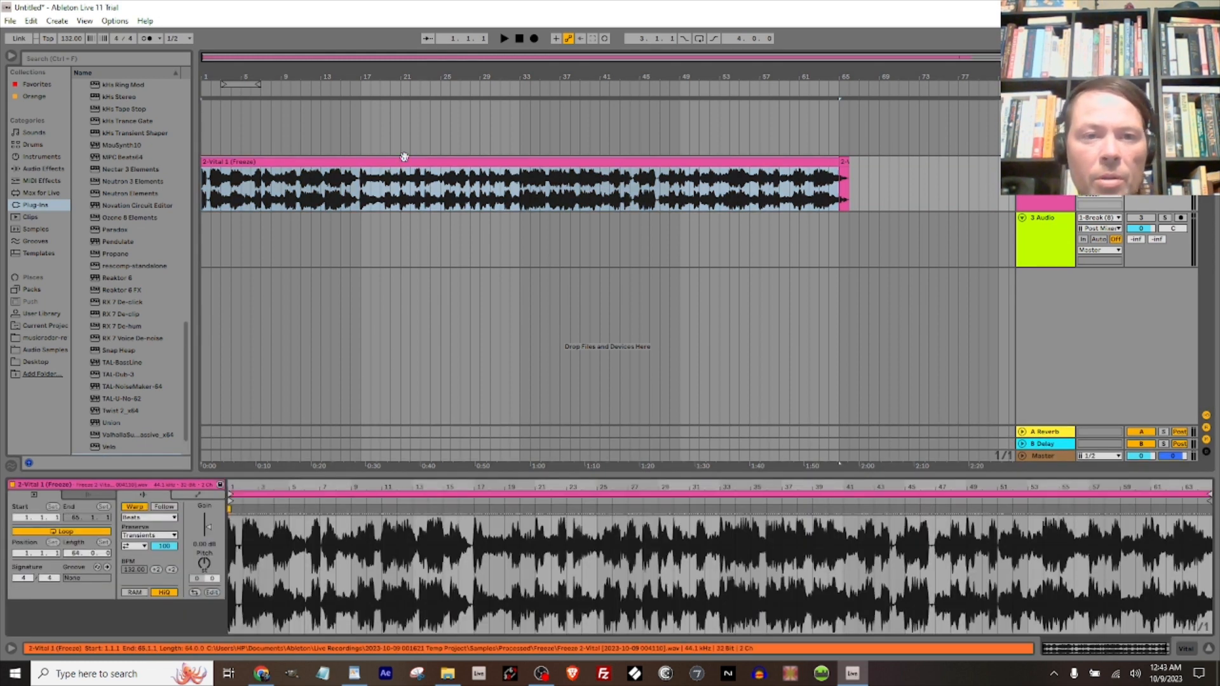
# Paste the flattened Vital audio clip into the sixth Session slot of the Vital track and launch it
pyautogui.press('Tab')
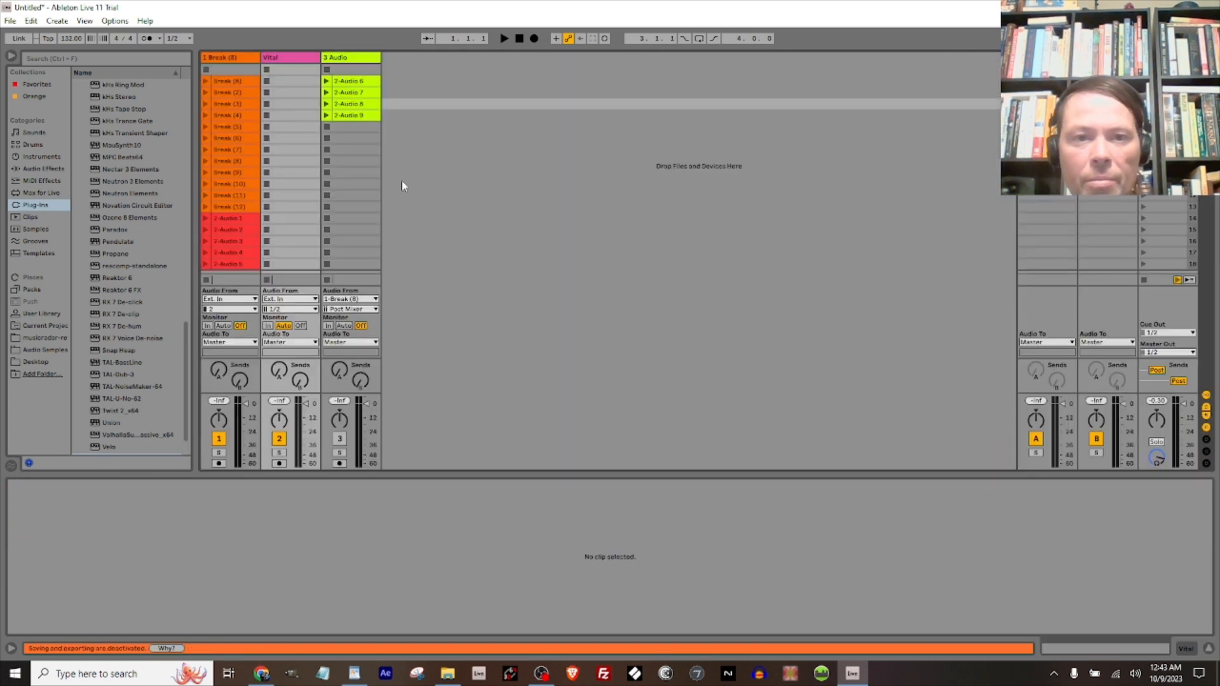
pyautogui.click(287, 143)
pyautogui.hotkey('ctrl', 'v')
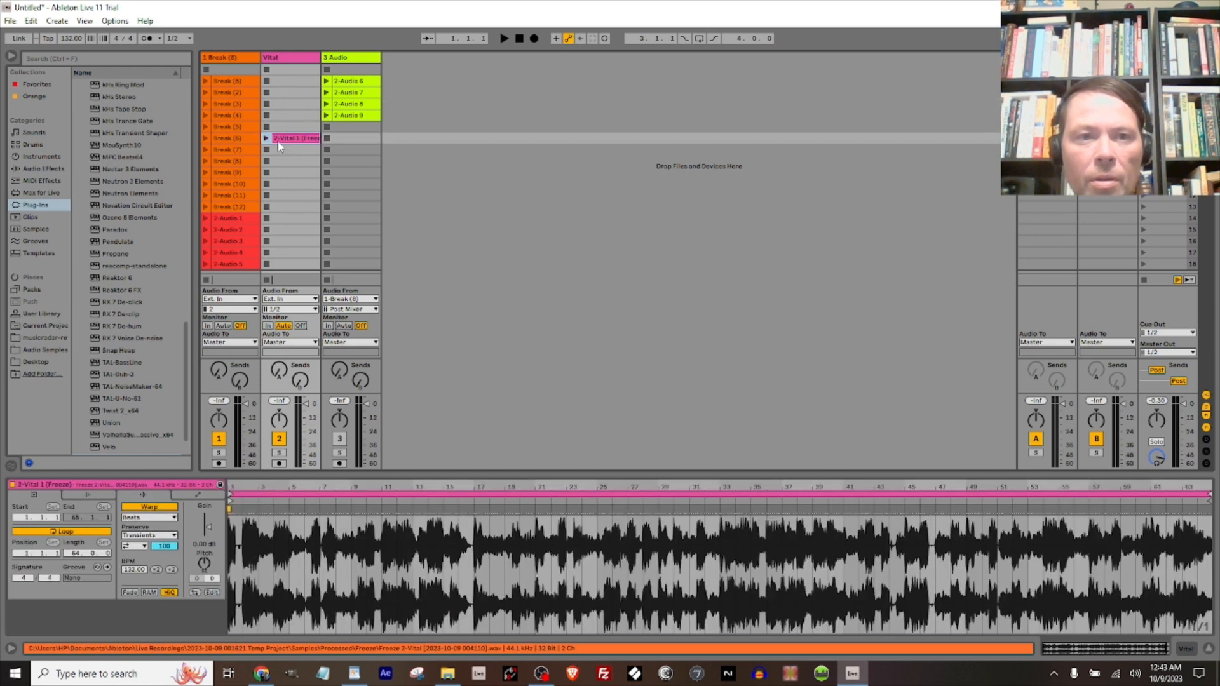
pyautogui.click(268, 138)
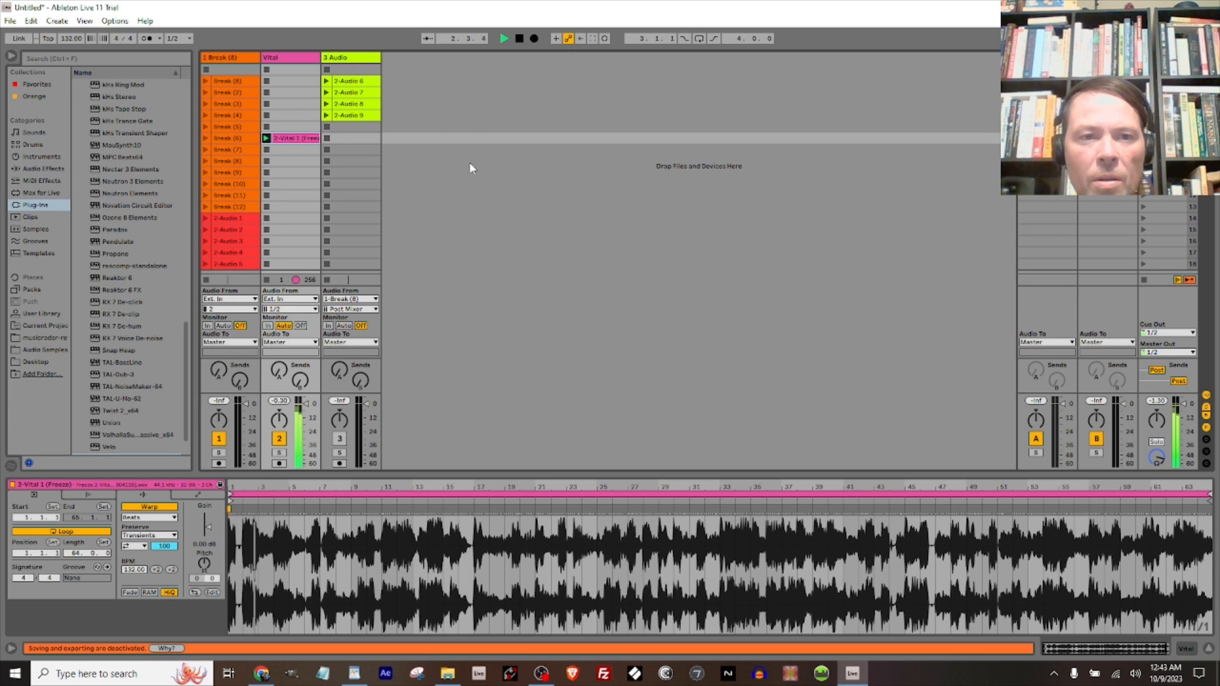
# Insert a MIDI track after the Vital track and load the Vital synth on it
pyautogui.click(292, 59)
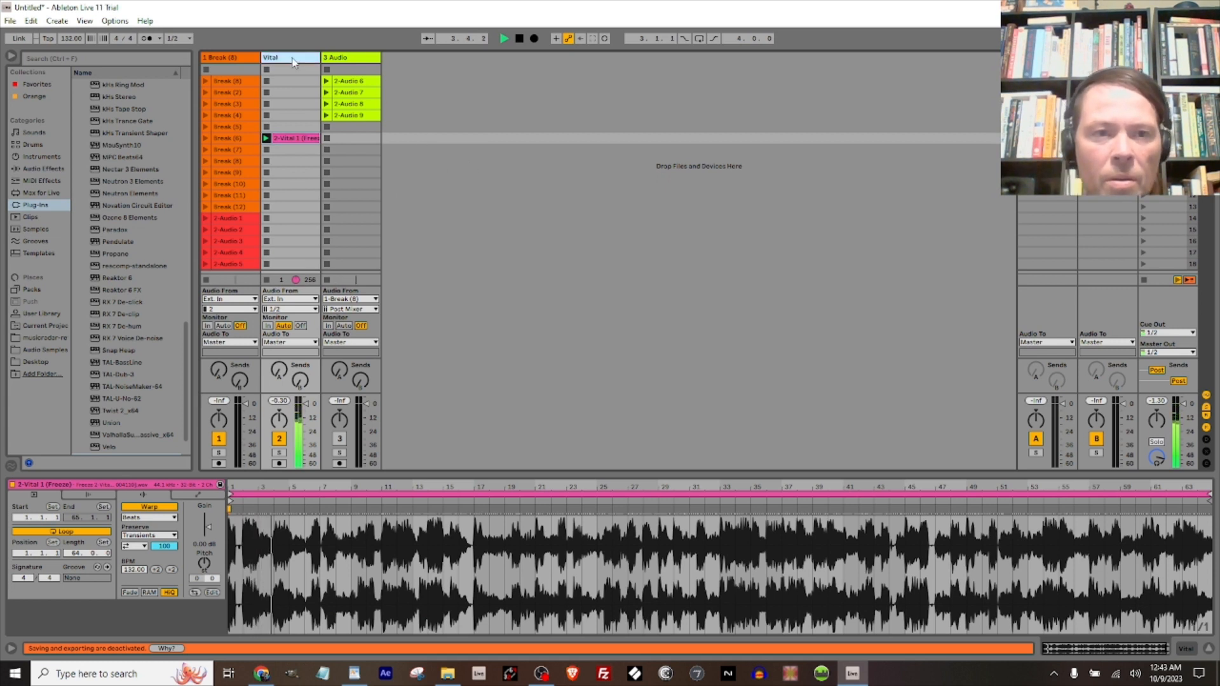
pyautogui.hotkey('ctrl', 'shift', 't')
pyautogui.scroll(-2, 91, 361)
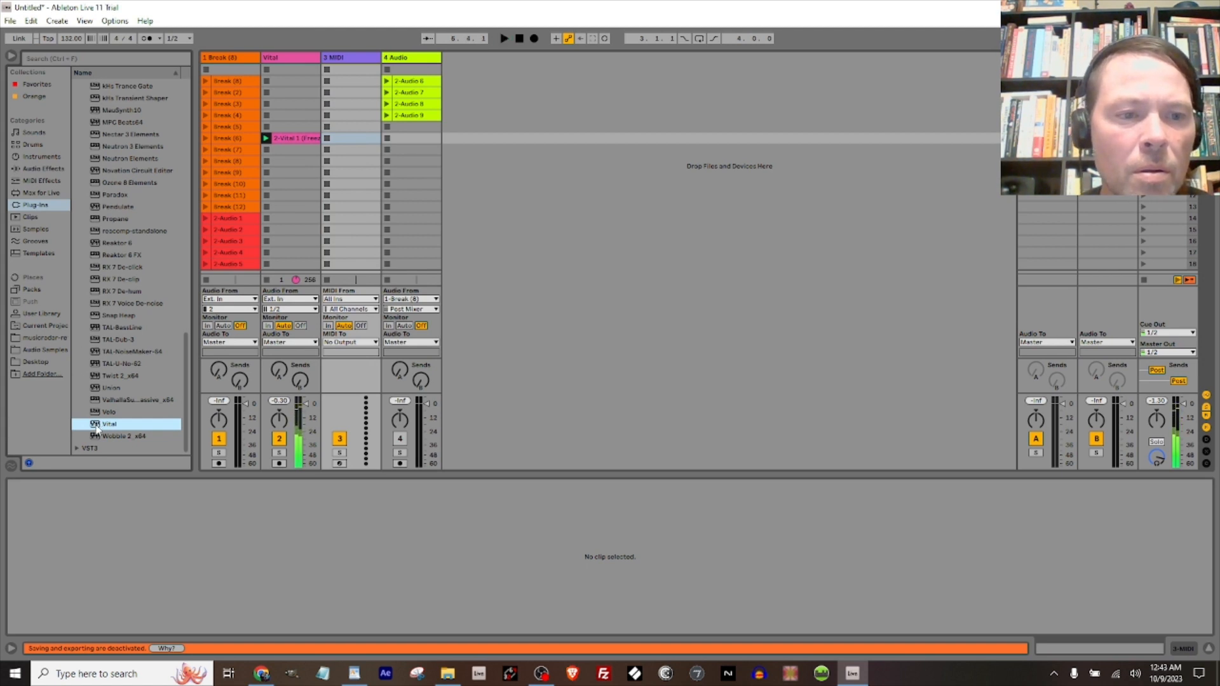
pyautogui.moveTo(96, 429); pyautogui.dragTo(351, 141)
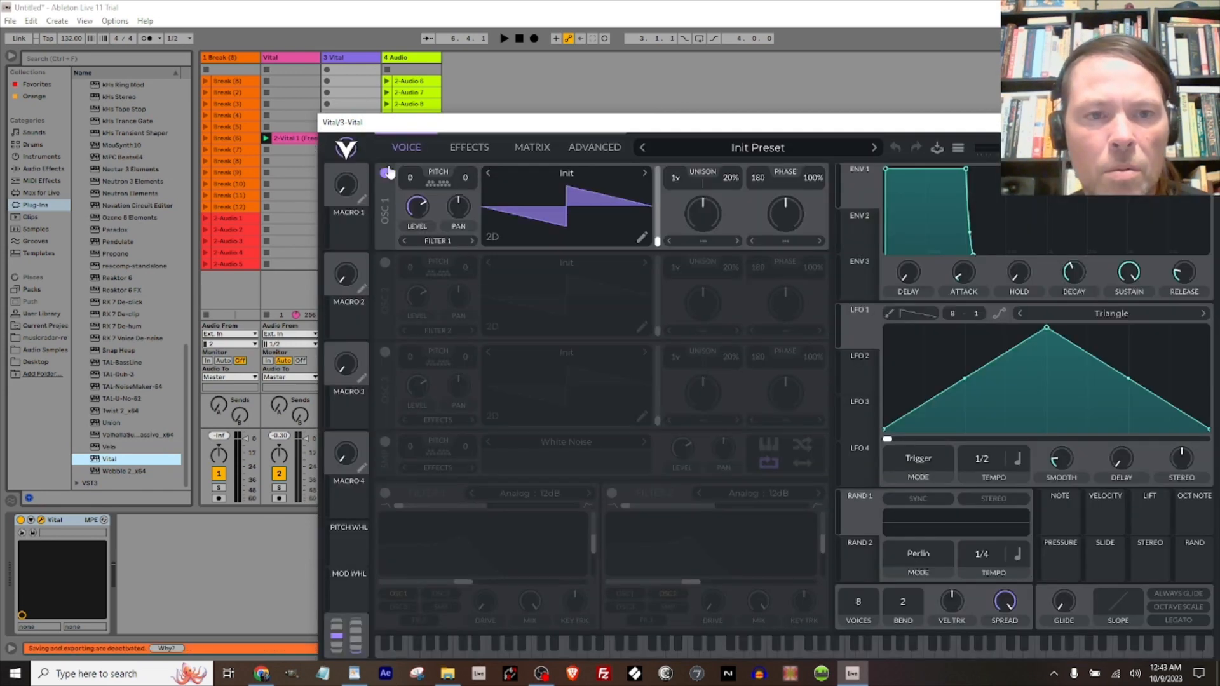
# Record an 8-bar MIDI clip in the first slot of the 3 Vital track and enable the 4 Audio track
pyautogui.click(328, 81)
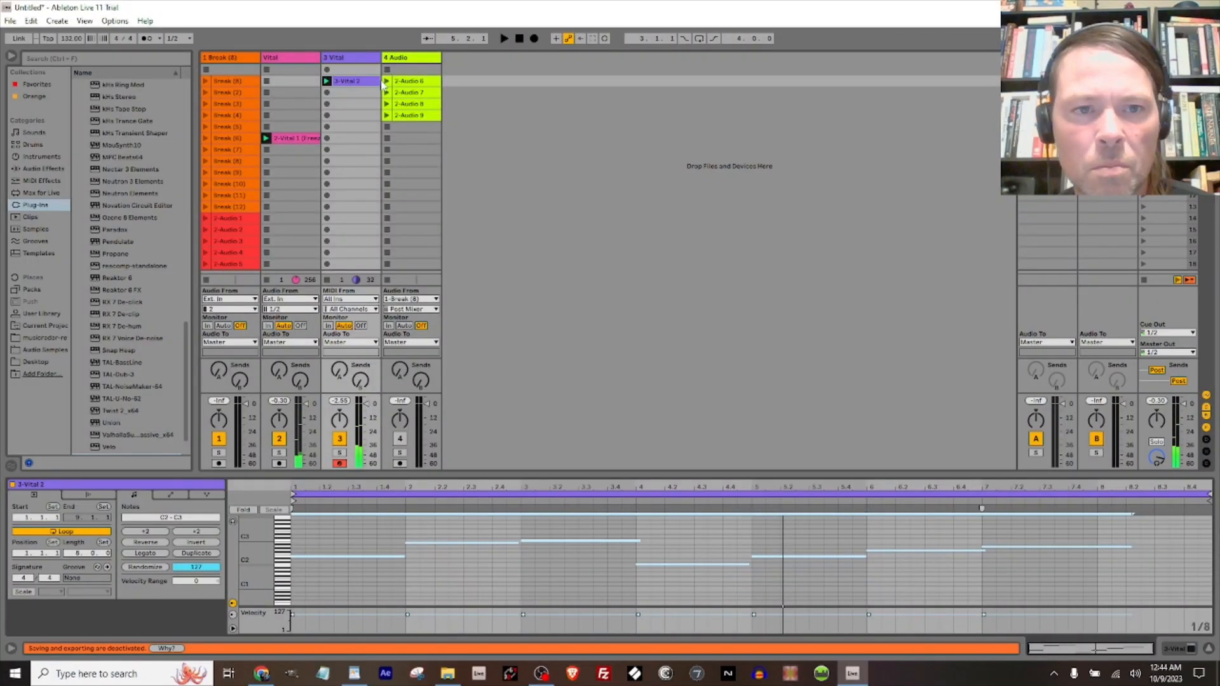
pyautogui.click(400, 439)
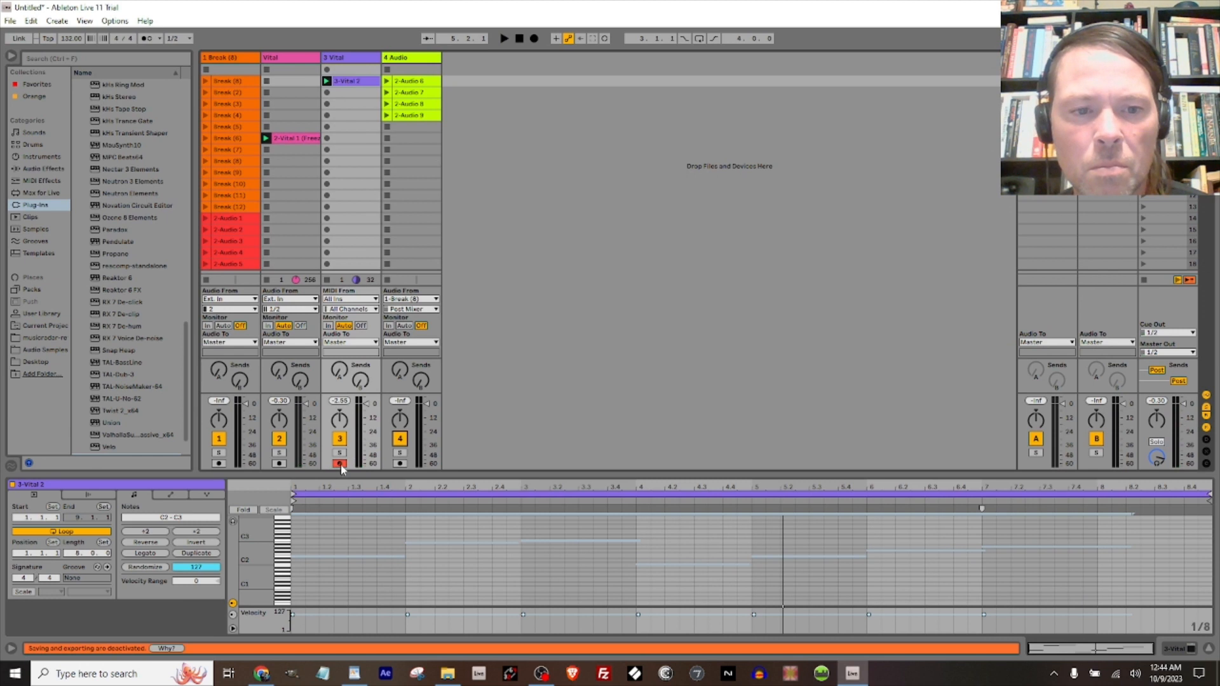
# Audition the resampled clips 2-Audio 6 through 2-Audio 9 with the Vital parts, adding Break (4) from the Break track
pyautogui.click(386, 81)
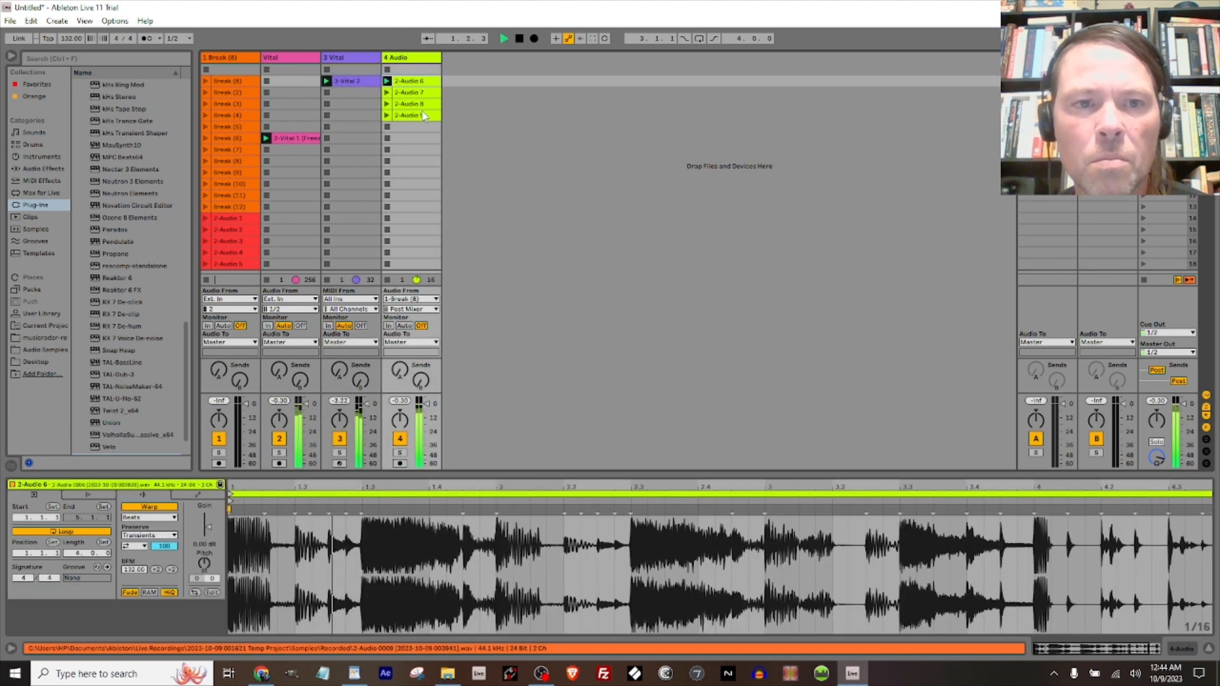
pyautogui.click(388, 93)
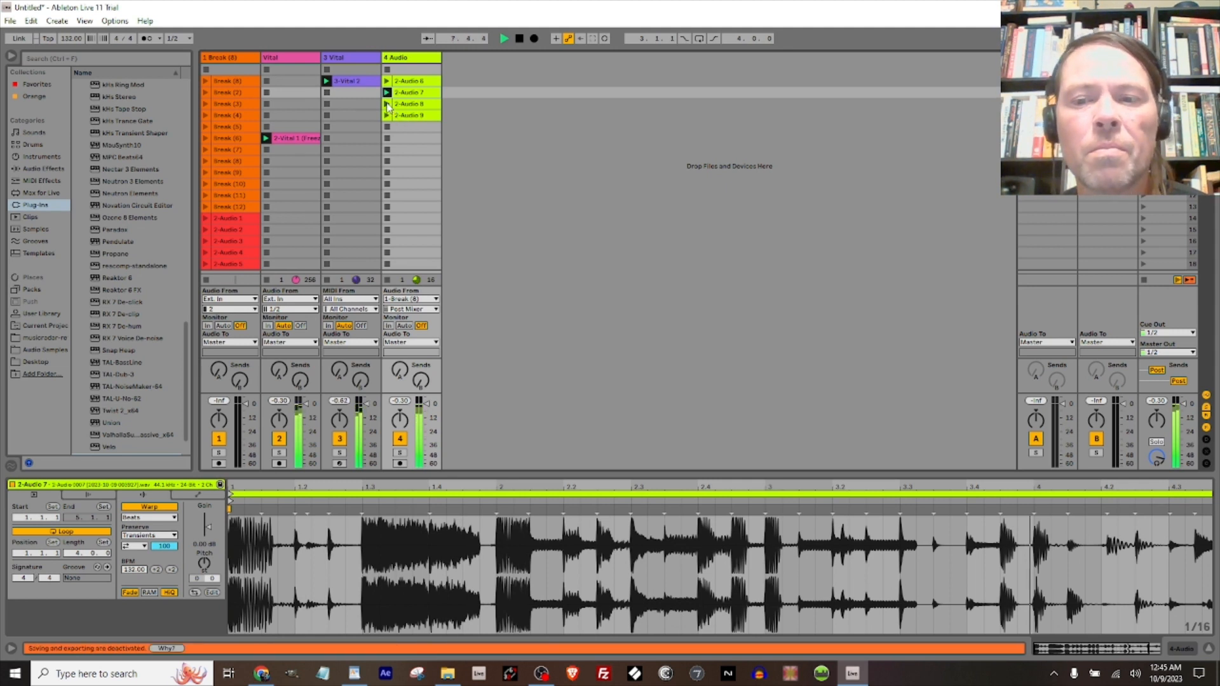
pyautogui.click(388, 104)
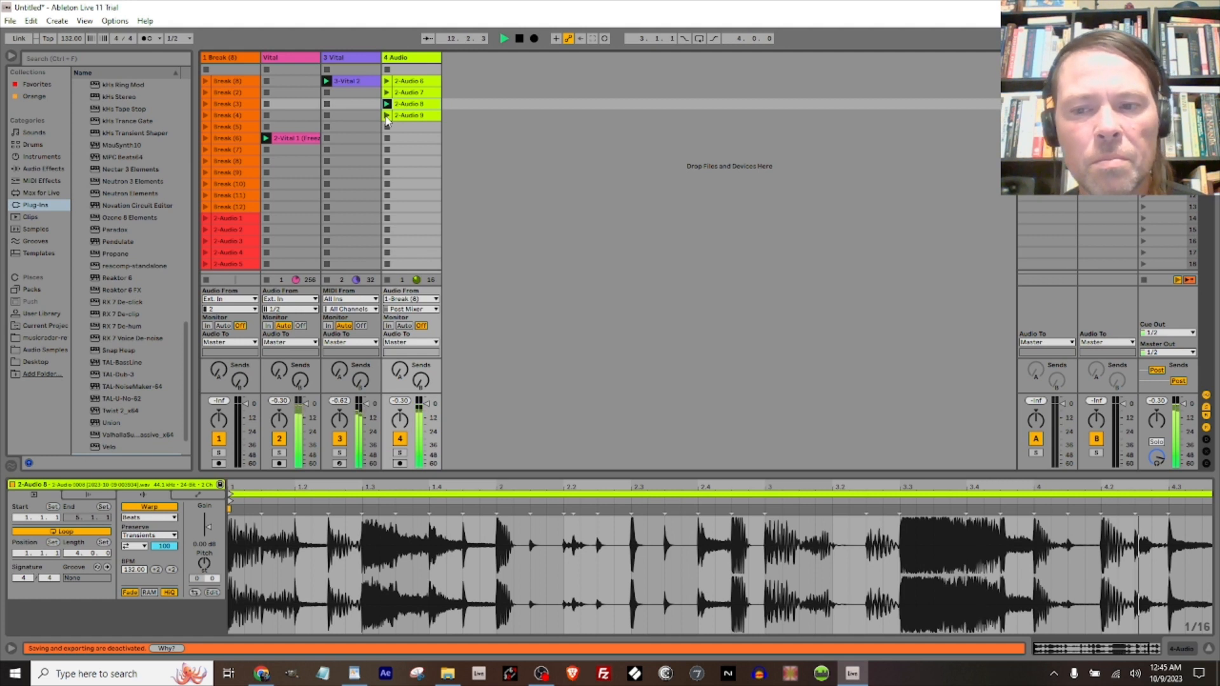
pyautogui.click(387, 116)
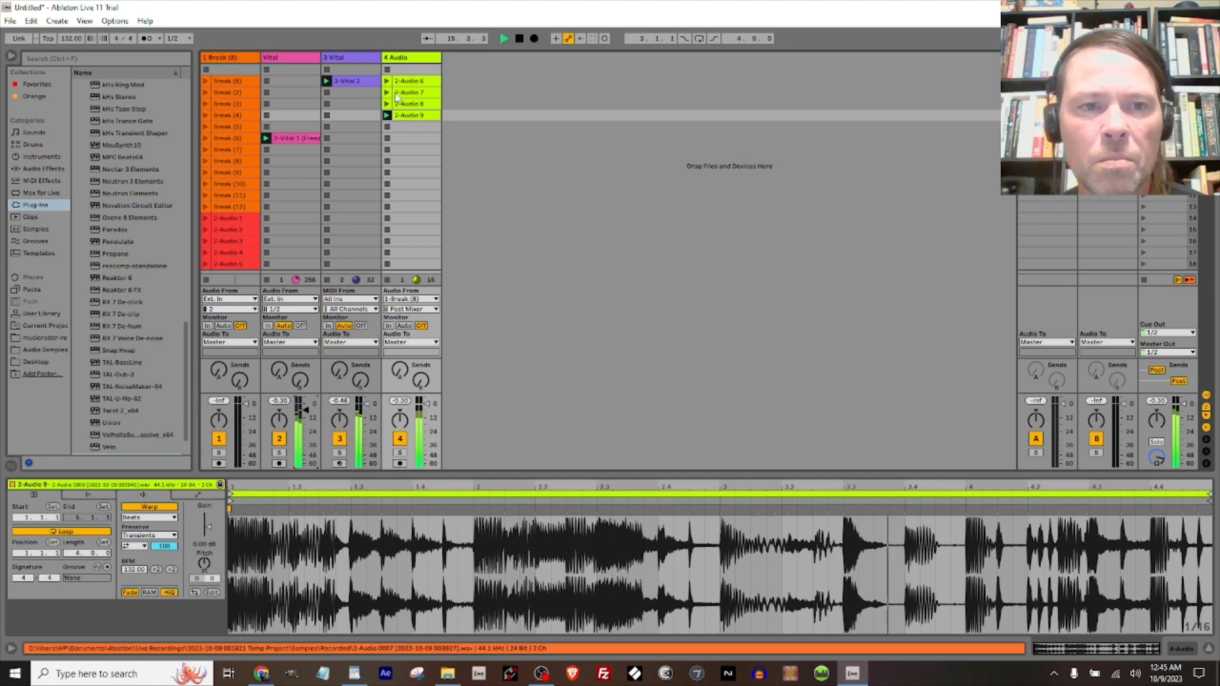
pyautogui.click(205, 115)
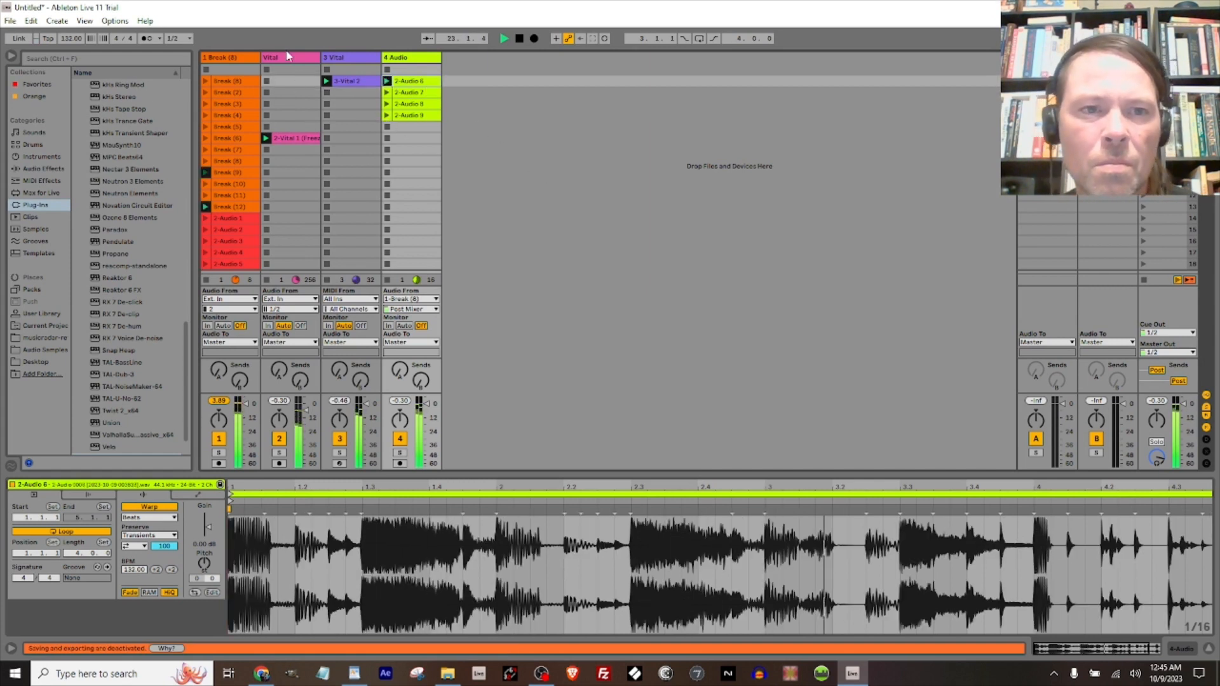
pyautogui.click(386, 116)
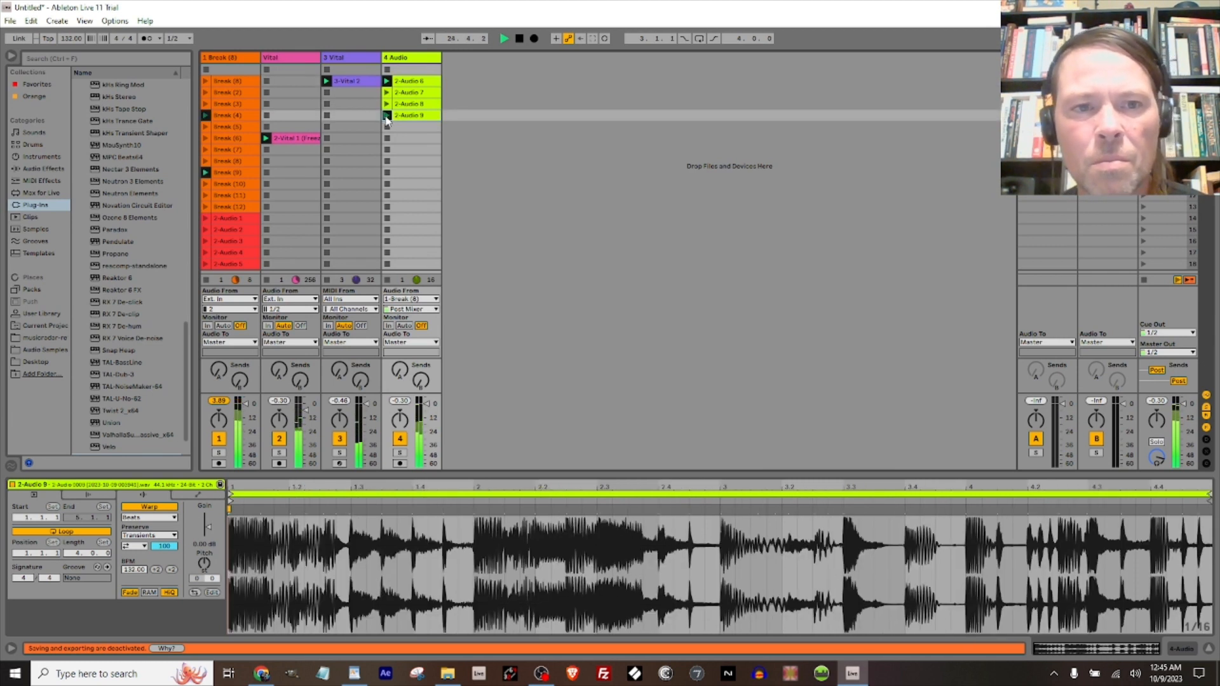
# Add the OTT preset of Multiband Dynamics to the 3 Vital track after the synth
pyautogui.click(354, 57)
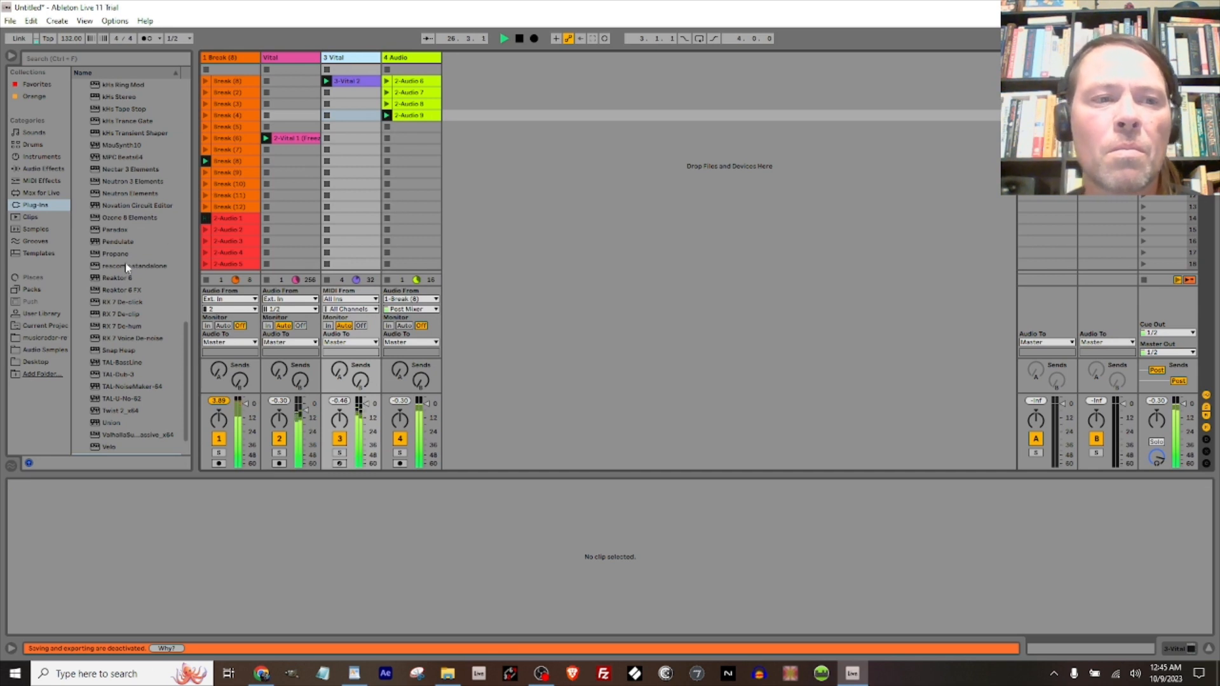
pyautogui.click(40, 169)
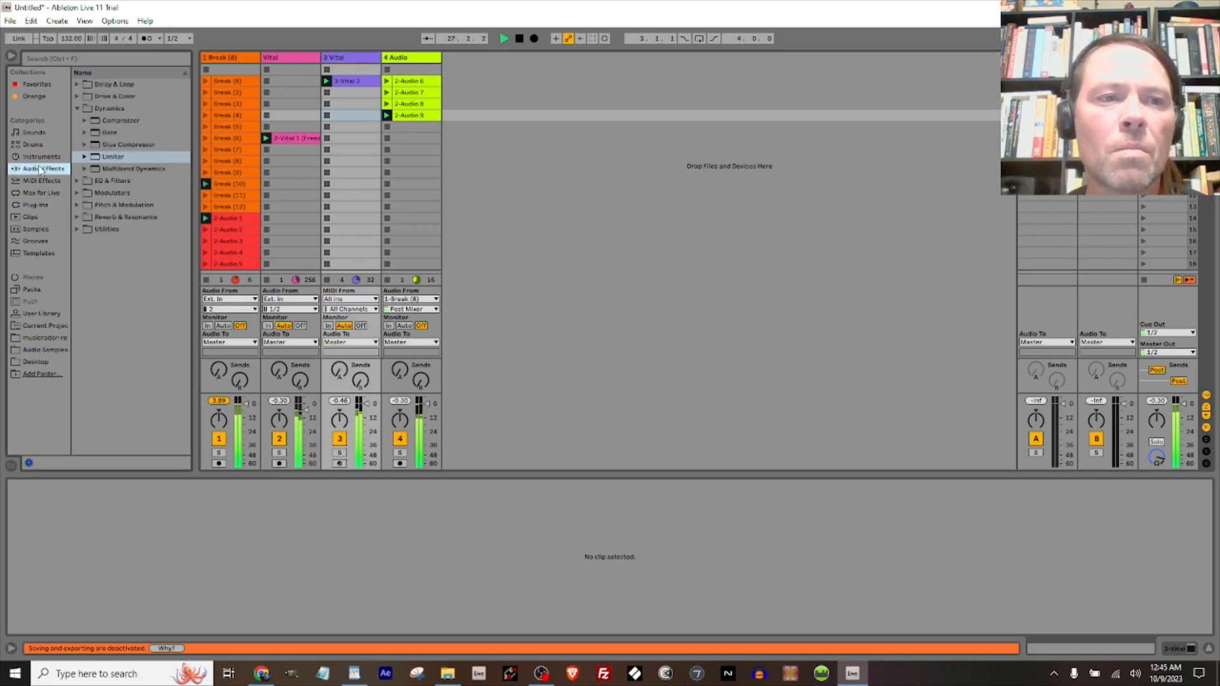
pyautogui.click(94, 169)
pyautogui.click(101, 253)
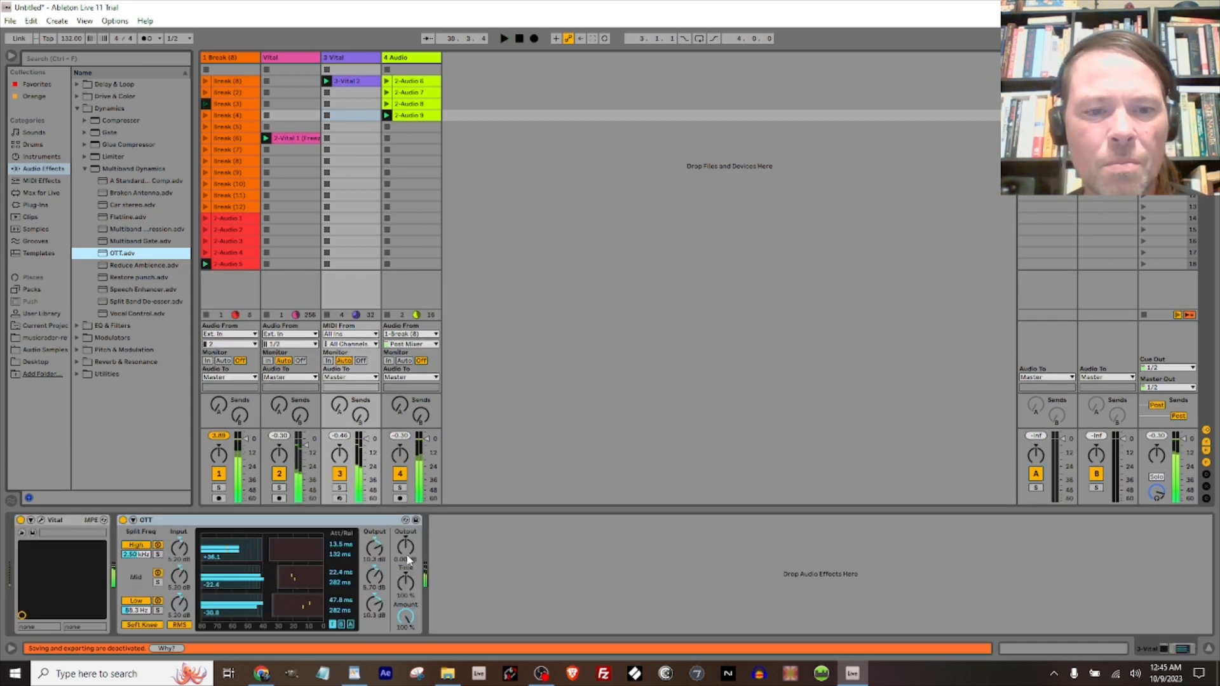
# Duplicate OTT, set the copy's output to 6.30 dB, and turn off the first OTT's high band
pyautogui.hotkey('ctrl', 'd')
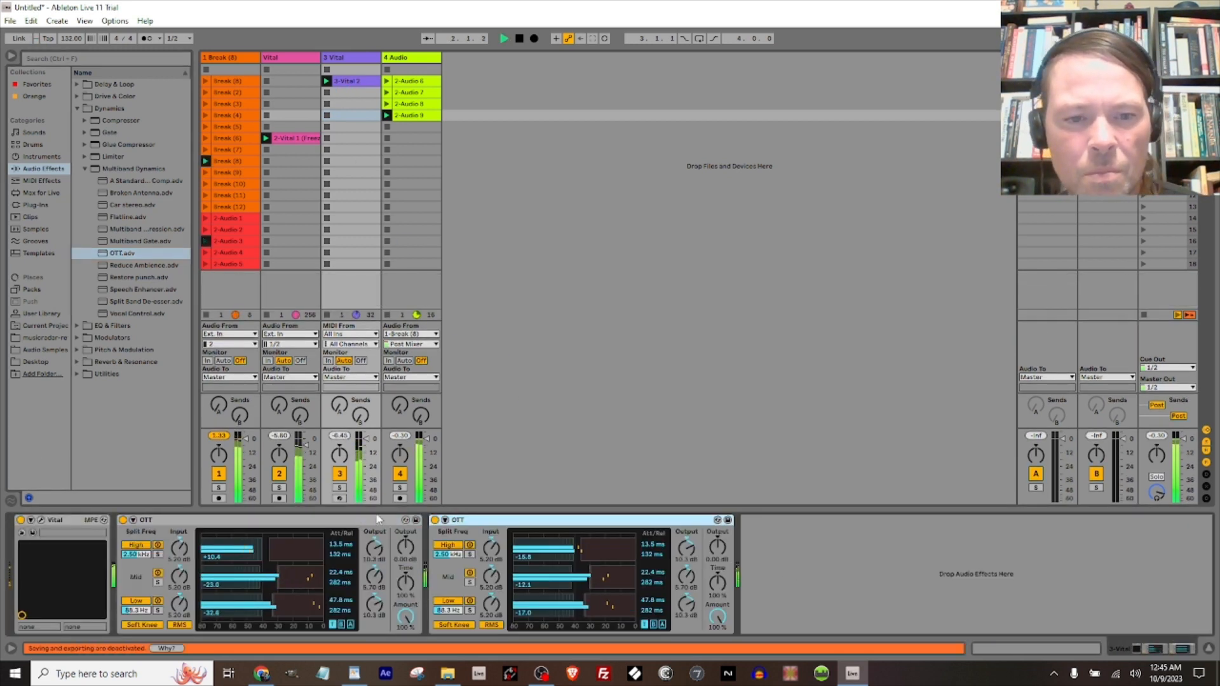
pyautogui.moveTo(724, 556); pyautogui.dragTo(724, 541)
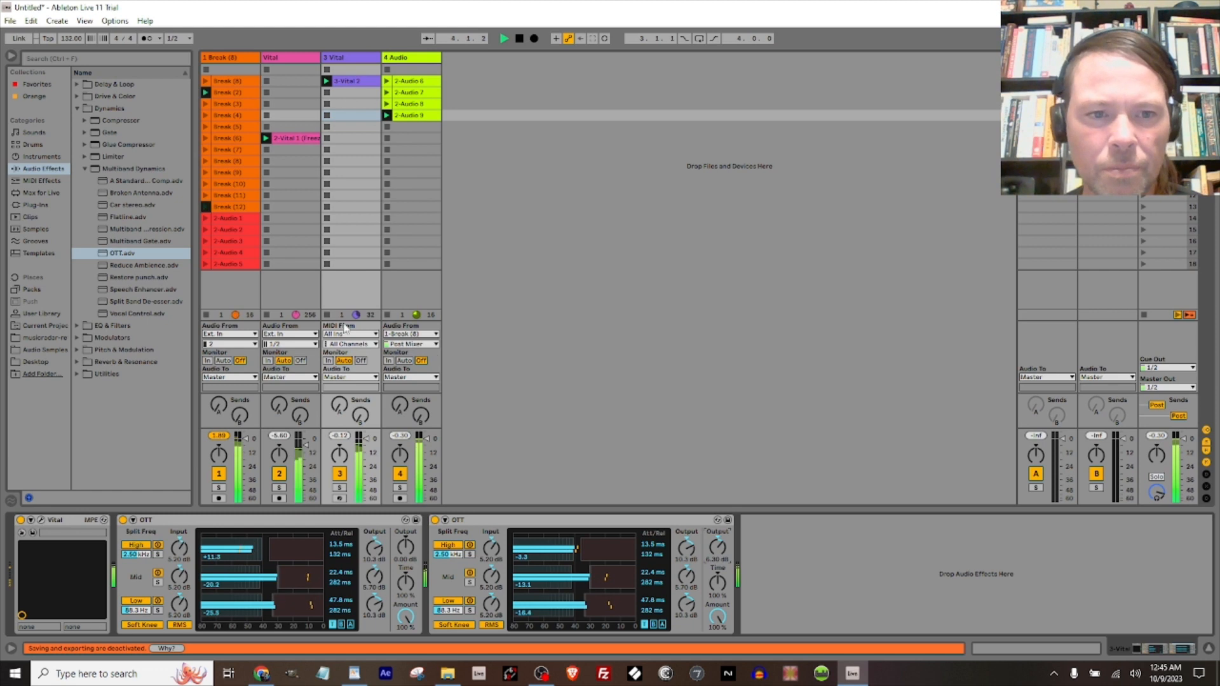
pyautogui.click(139, 544)
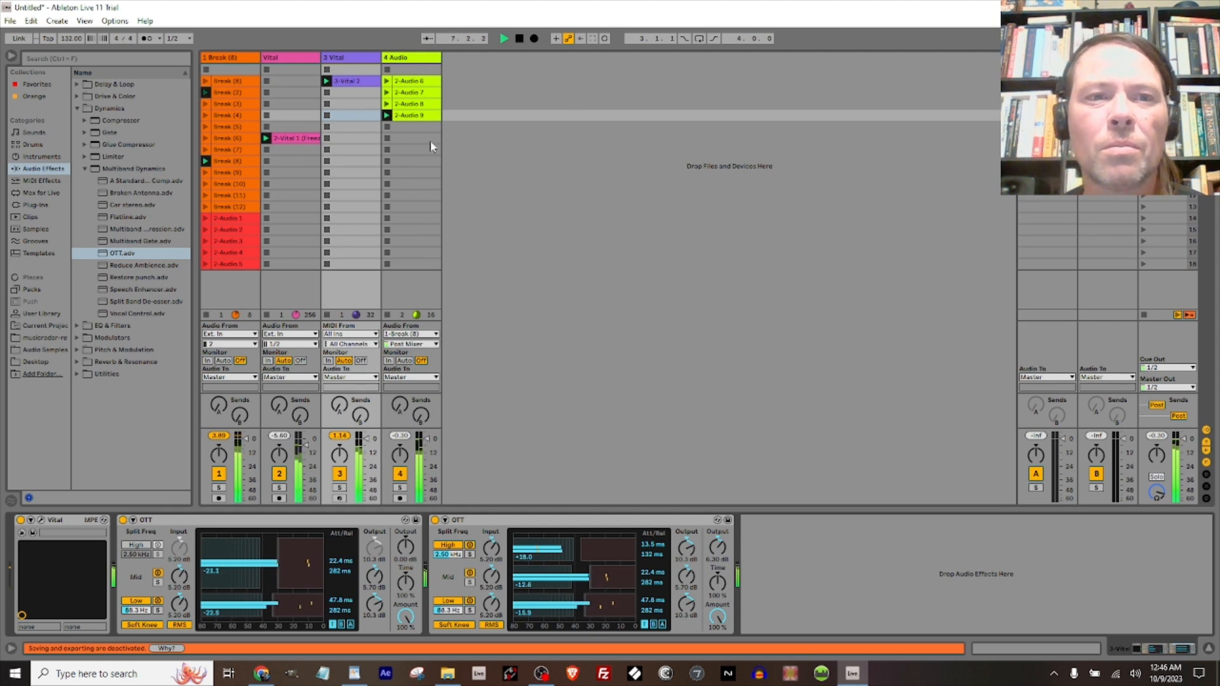
# Audition the resampled clips 2-Audio 7, 2-Audio 8 and 2-Audio 9 against the OTT-processed Vital part
pyautogui.click(387, 92)
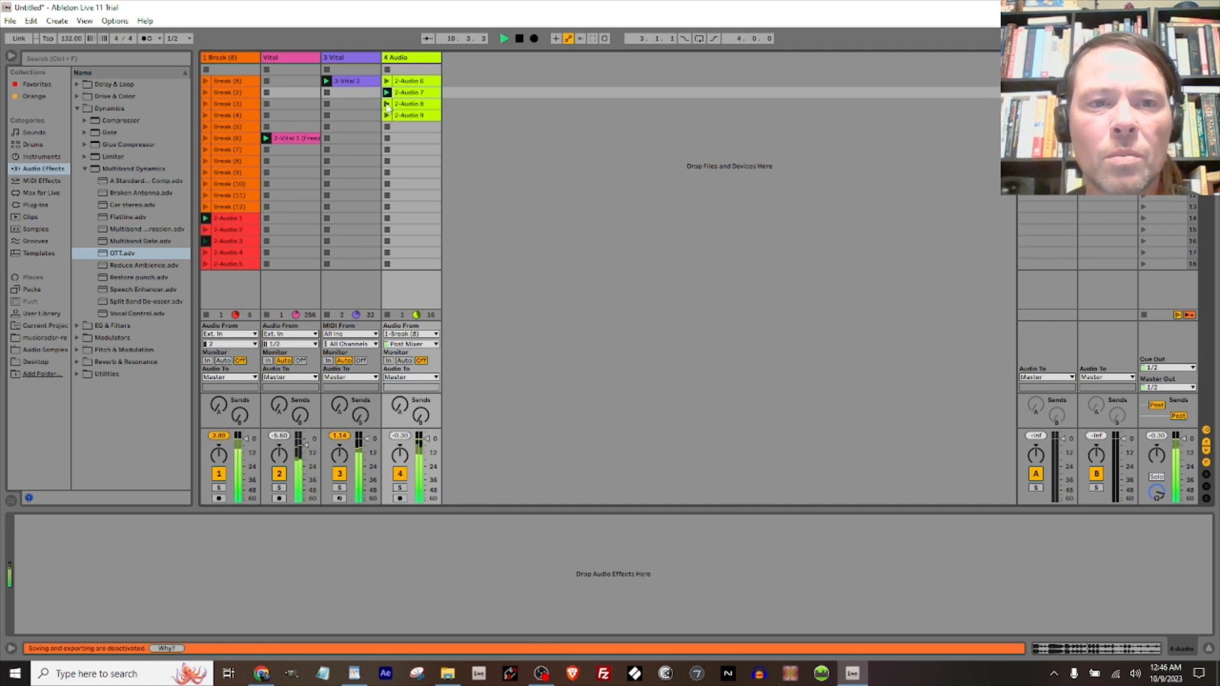
pyautogui.click(387, 104)
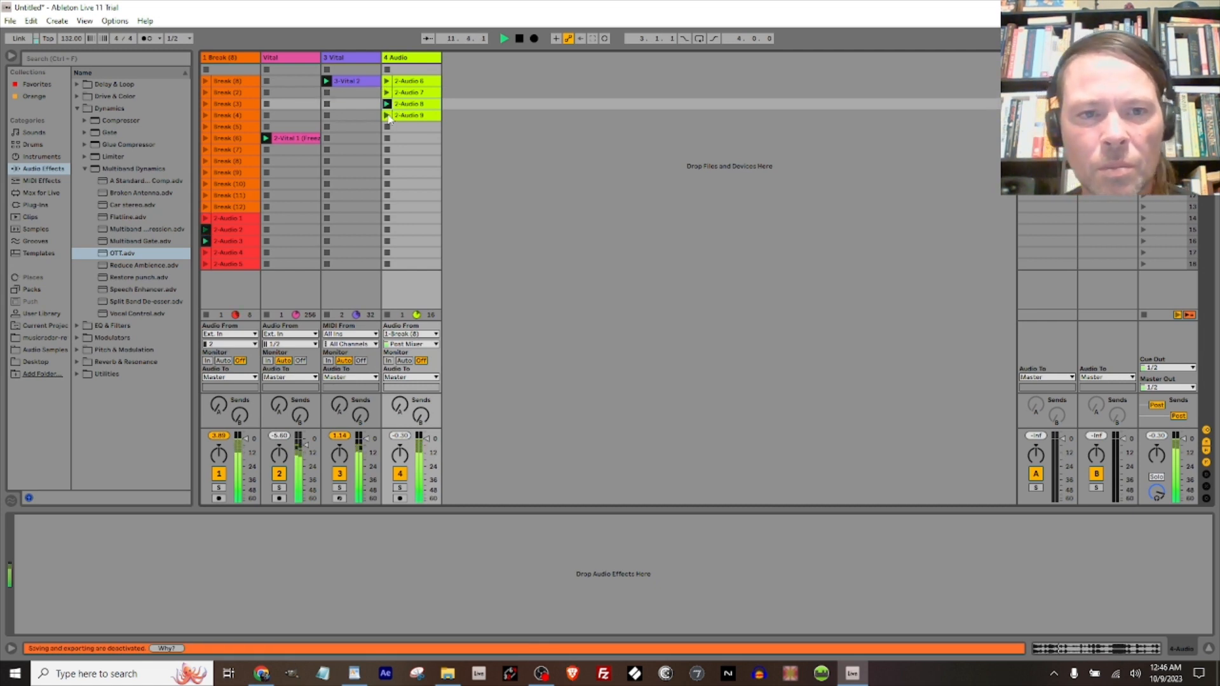
pyautogui.click(388, 115)
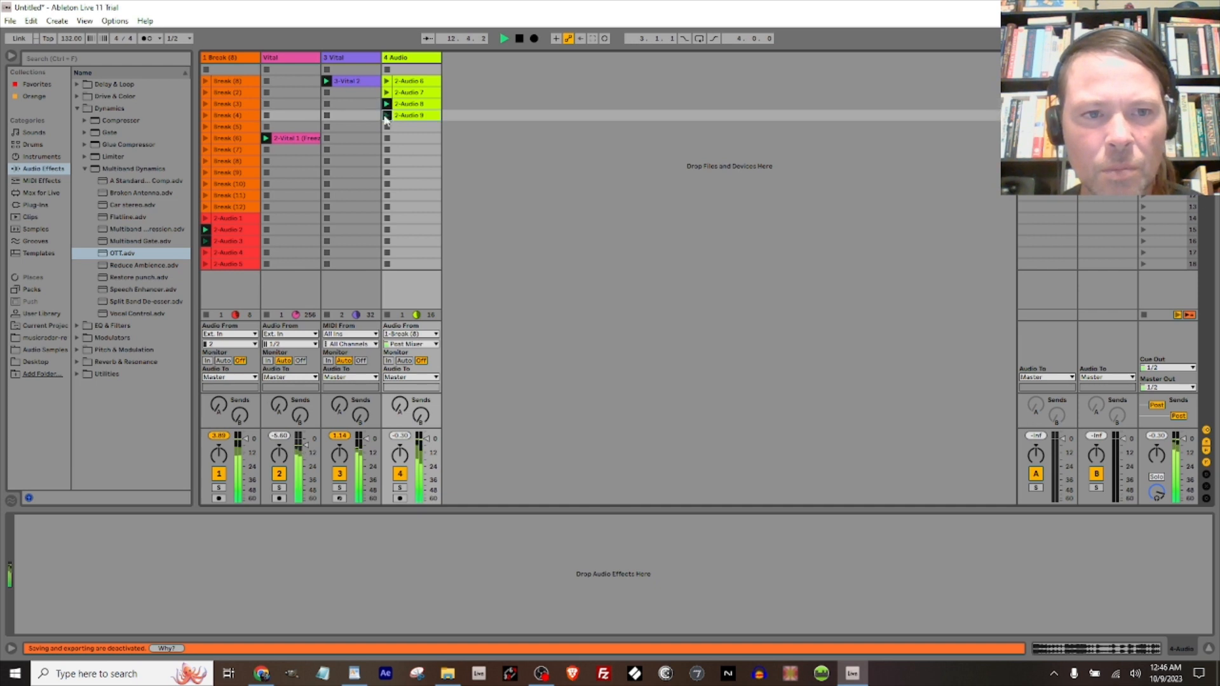
# Open the flattened Vital clip's waveform and launch the first clip on the Break track
pyautogui.click(297, 138)
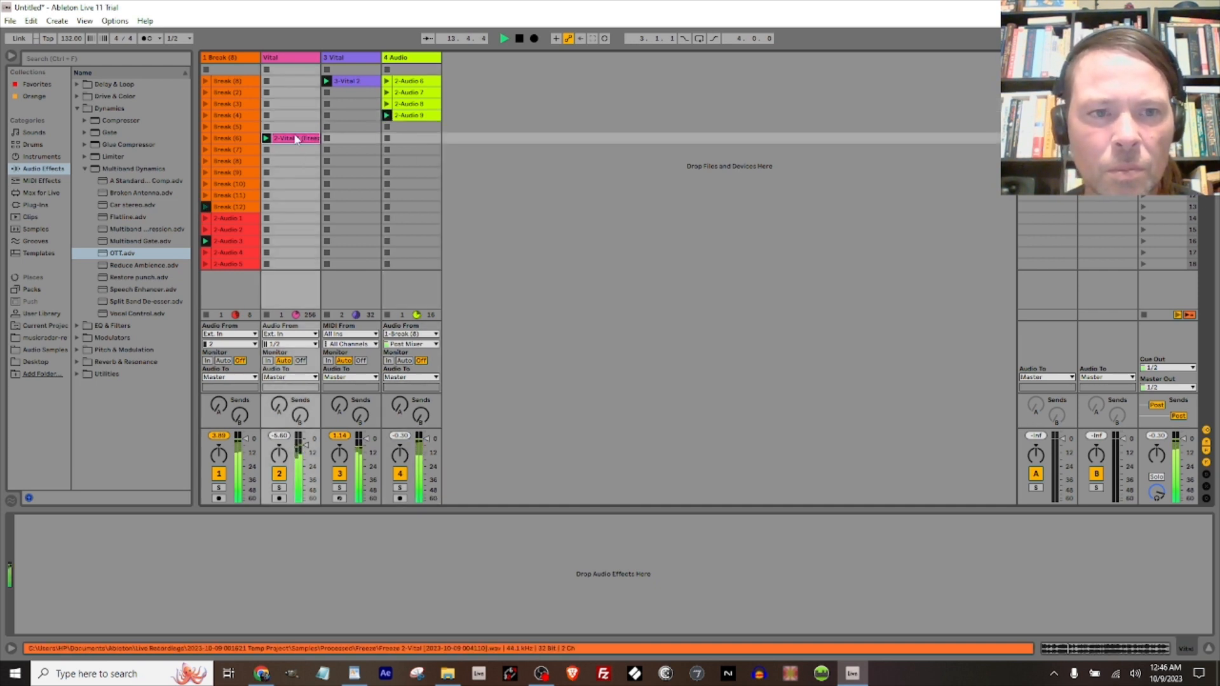
pyautogui.doubleClick(296, 139)
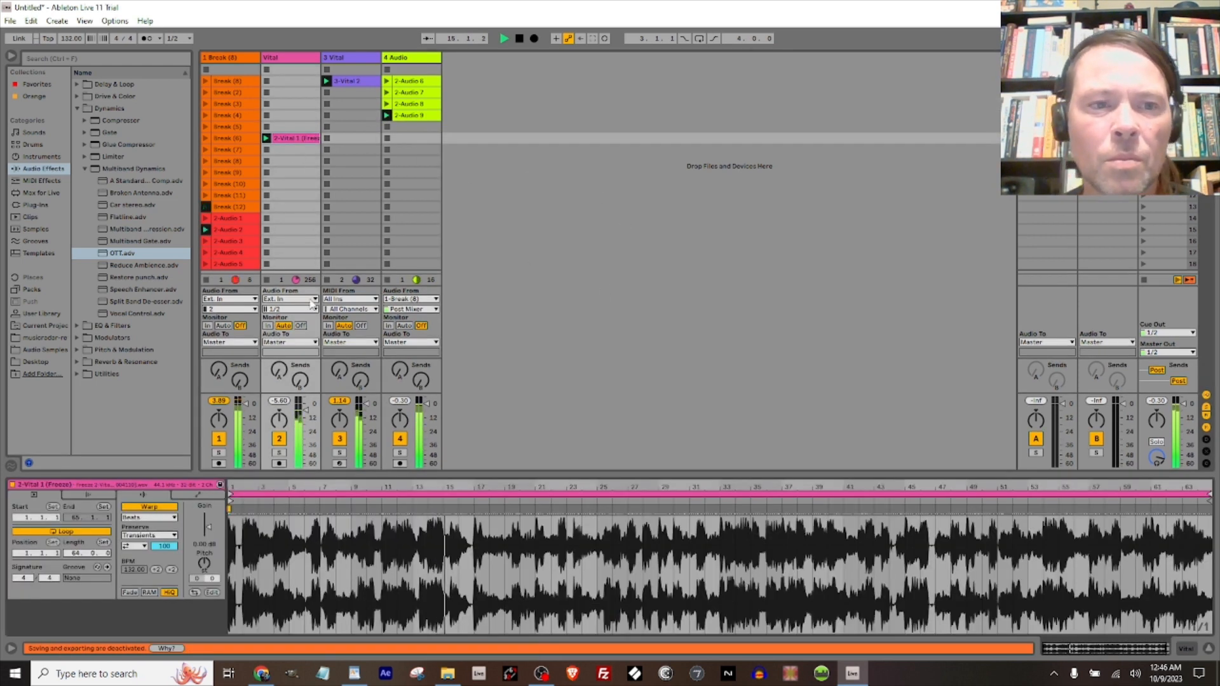
pyautogui.click(206, 81)
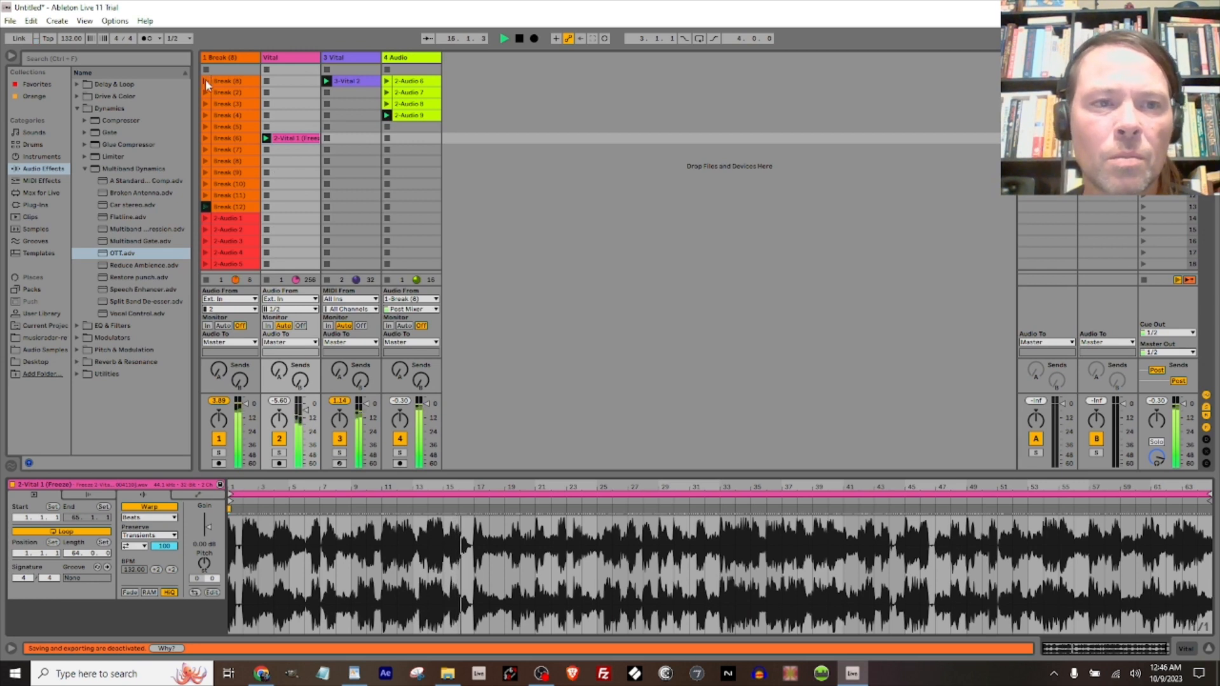